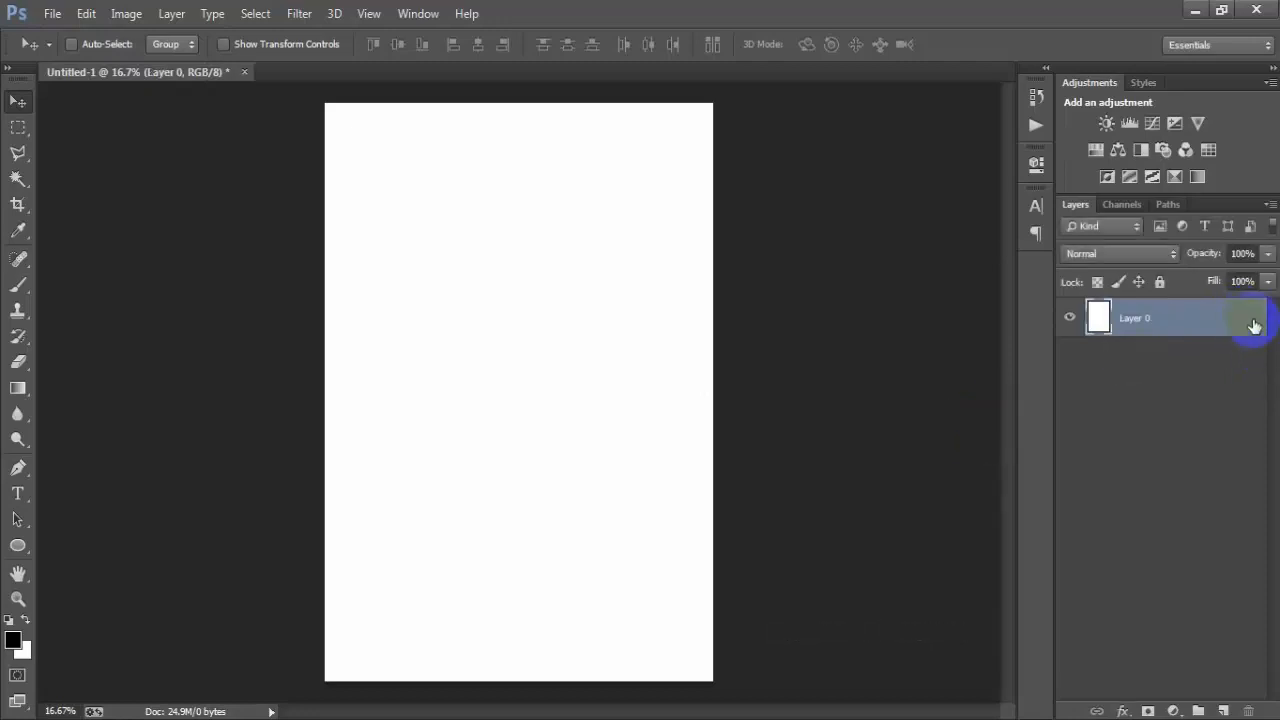
Add a Gradient Overlay to Layer 0 and load the Violet, Orange preset in the Gradient Editor.
double_click(1254, 326)
left_click_drag(1015, 120, 700, 124)
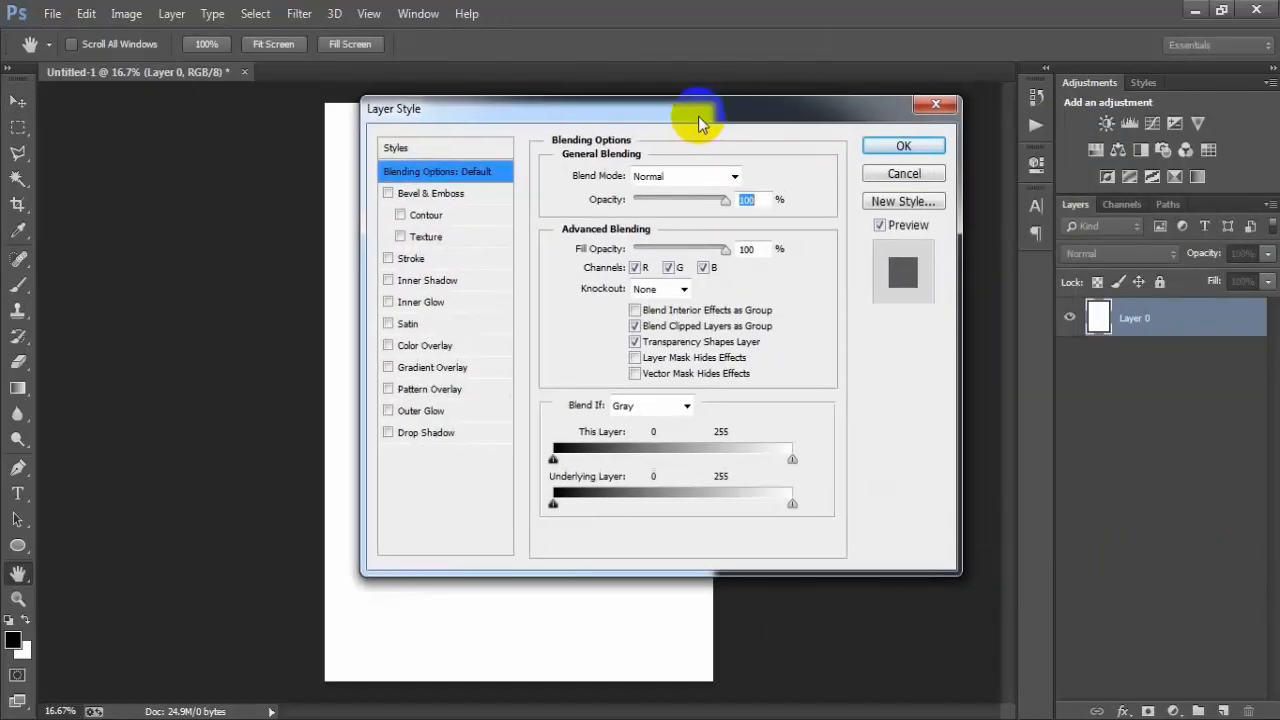
left_click(430, 367)
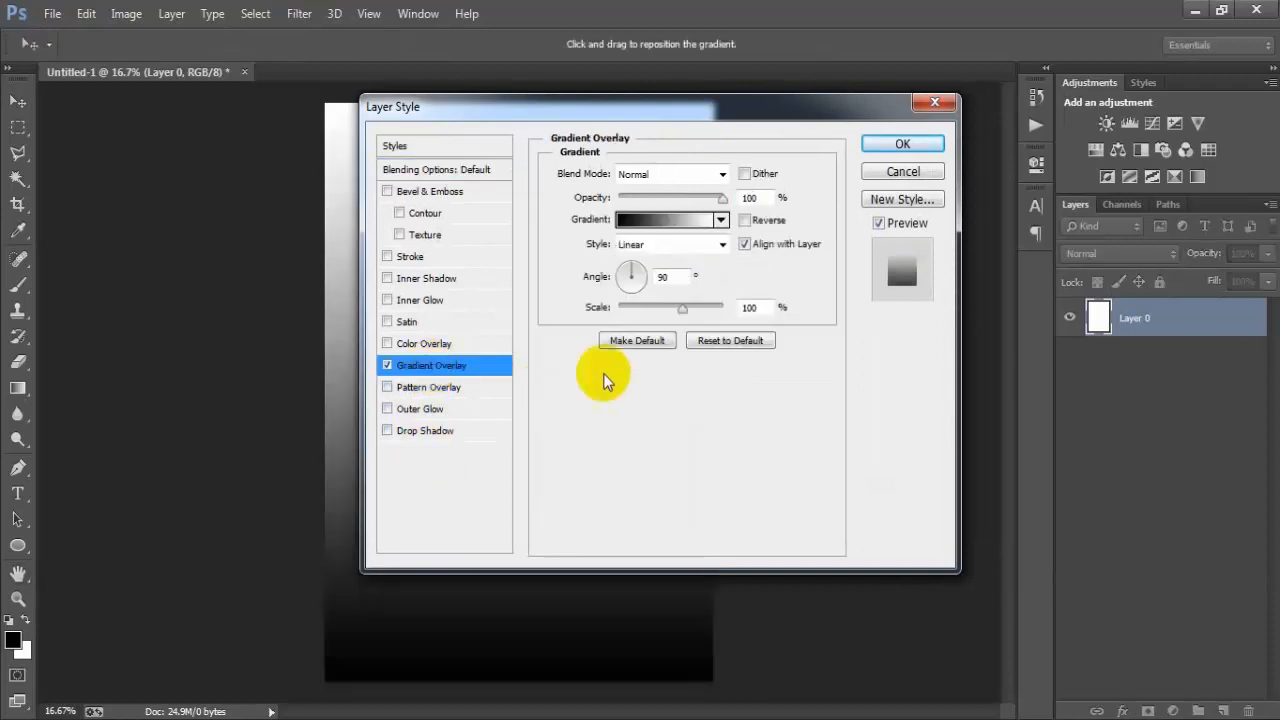
left_click(680, 230)
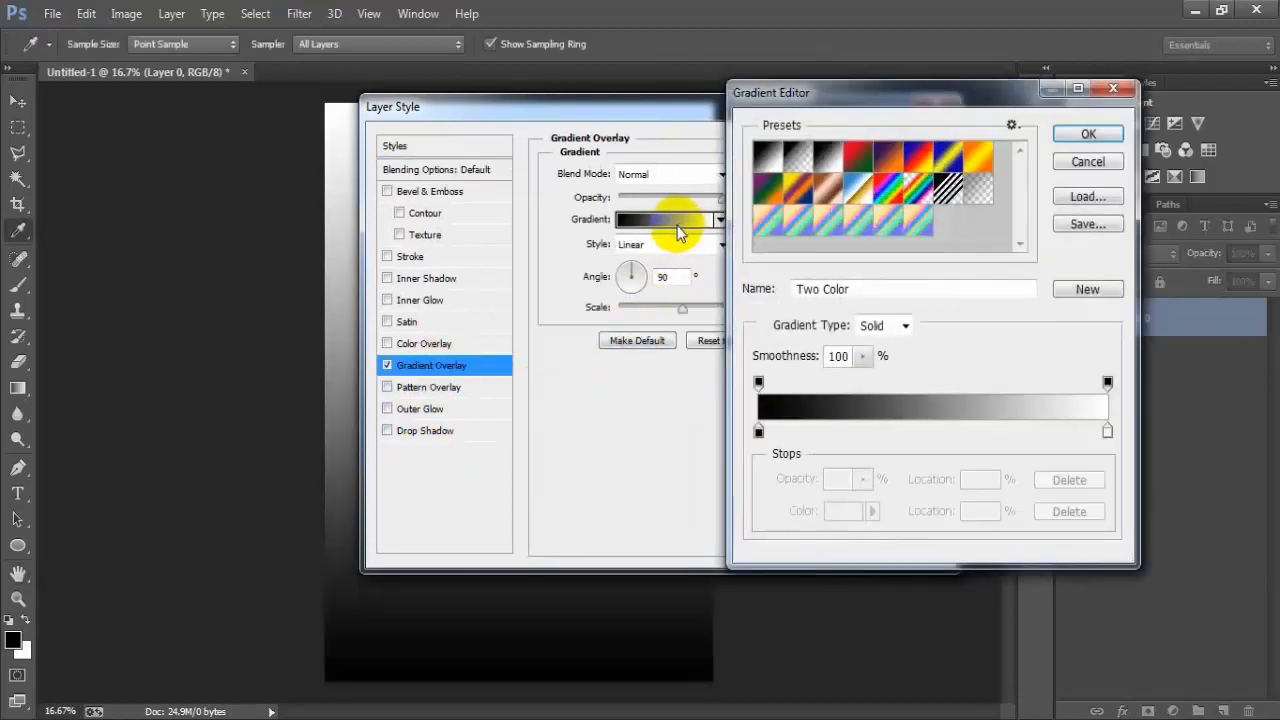
left_click_drag(915, 20, 564, 38)
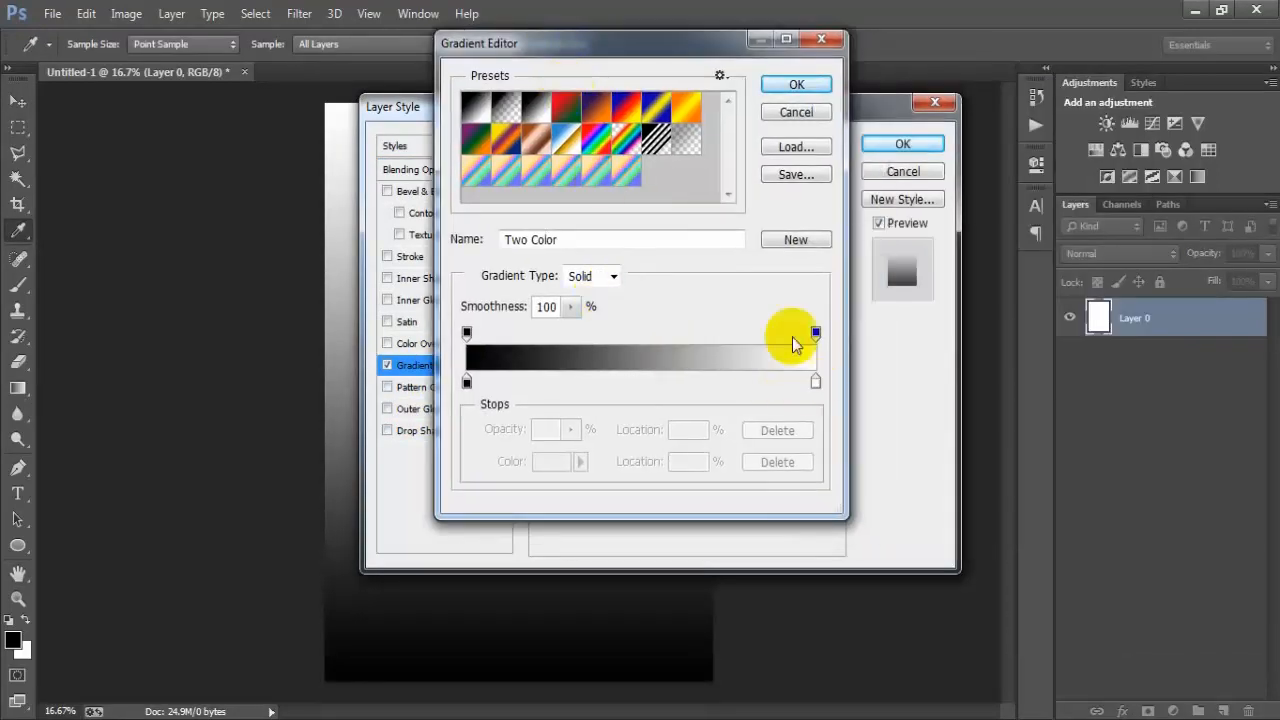
left_click(596, 105)
Set the gradient's color stop at location 100% to hex 0E5B85.
left_click(815, 382)
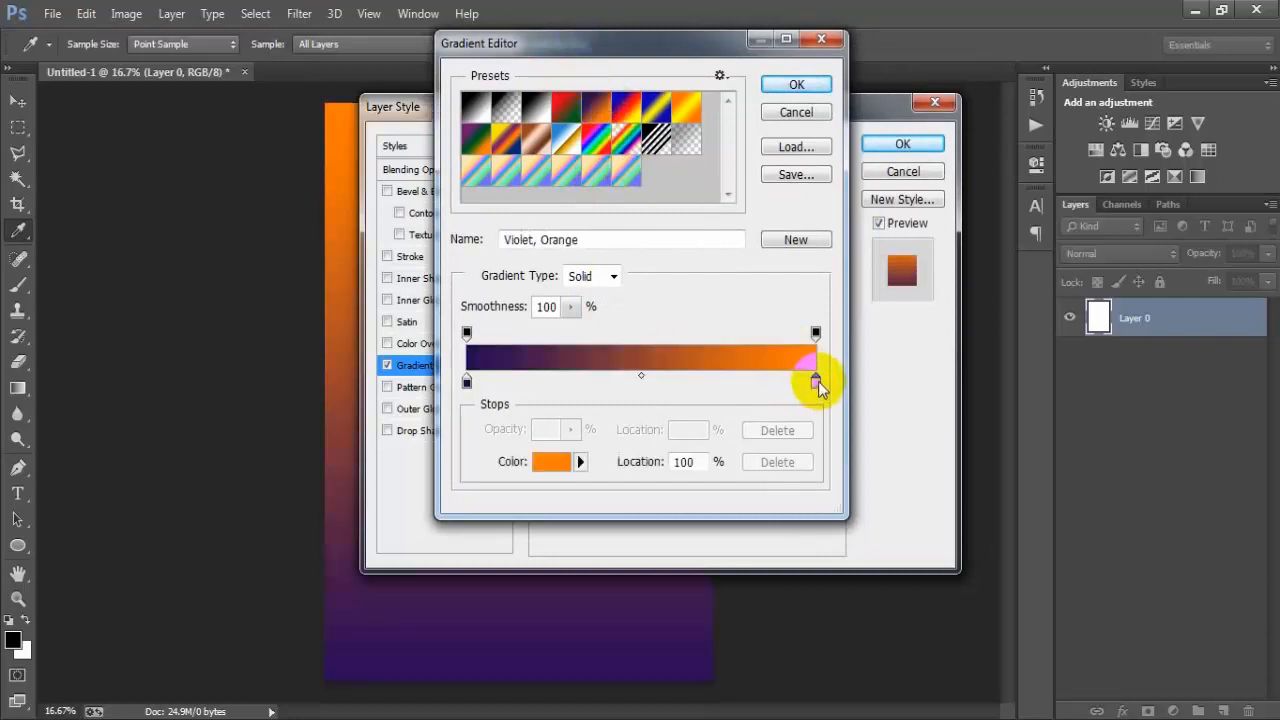
left_click(551, 461)
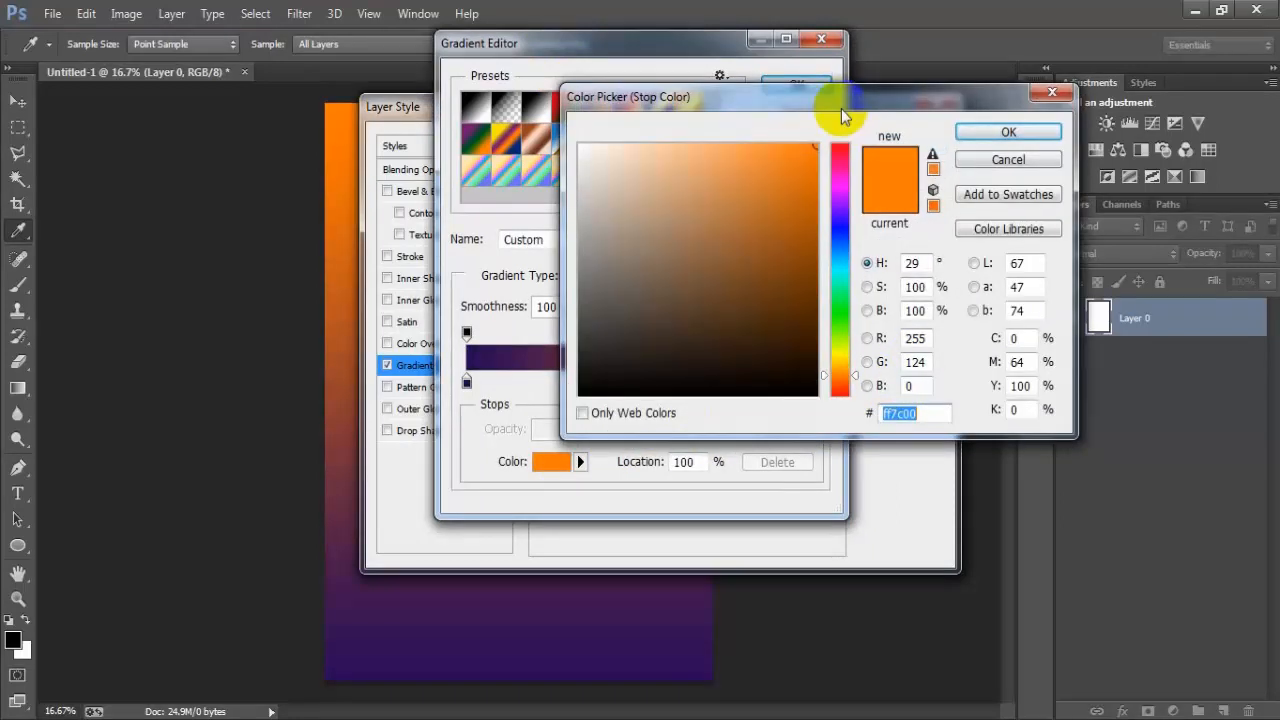
left_click_drag(841, 108, 715, 107)
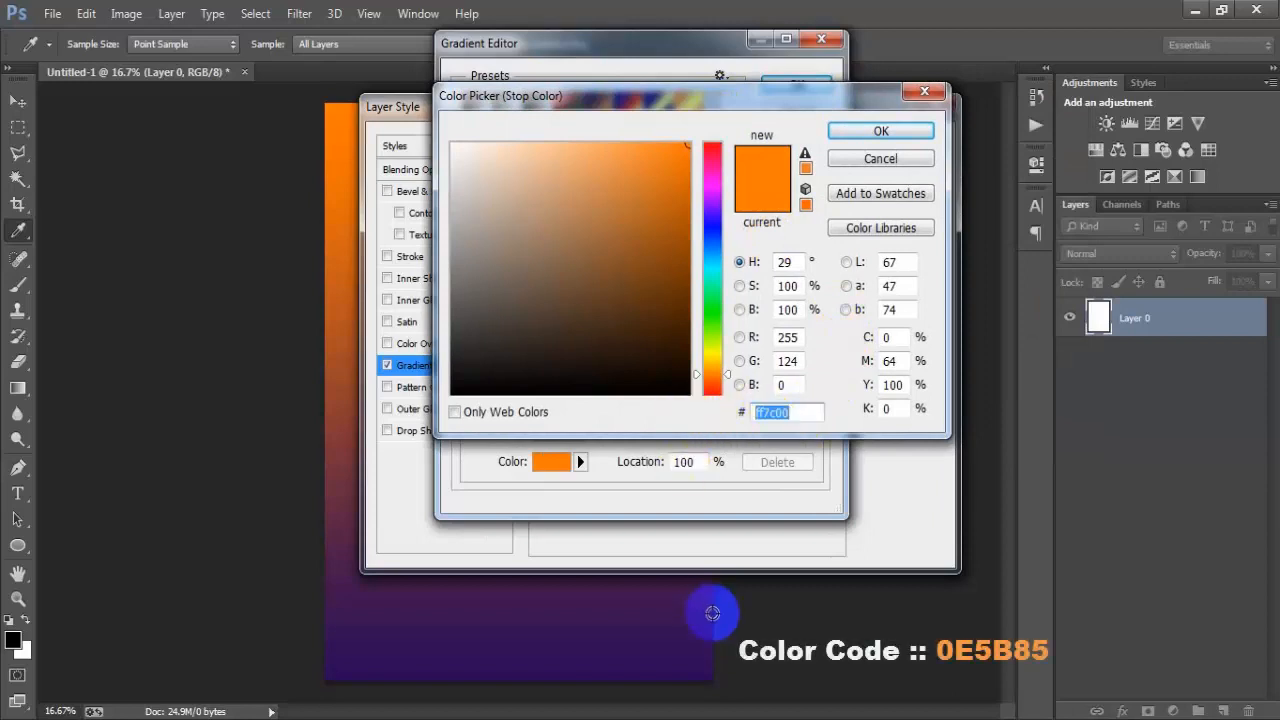
type("0E")
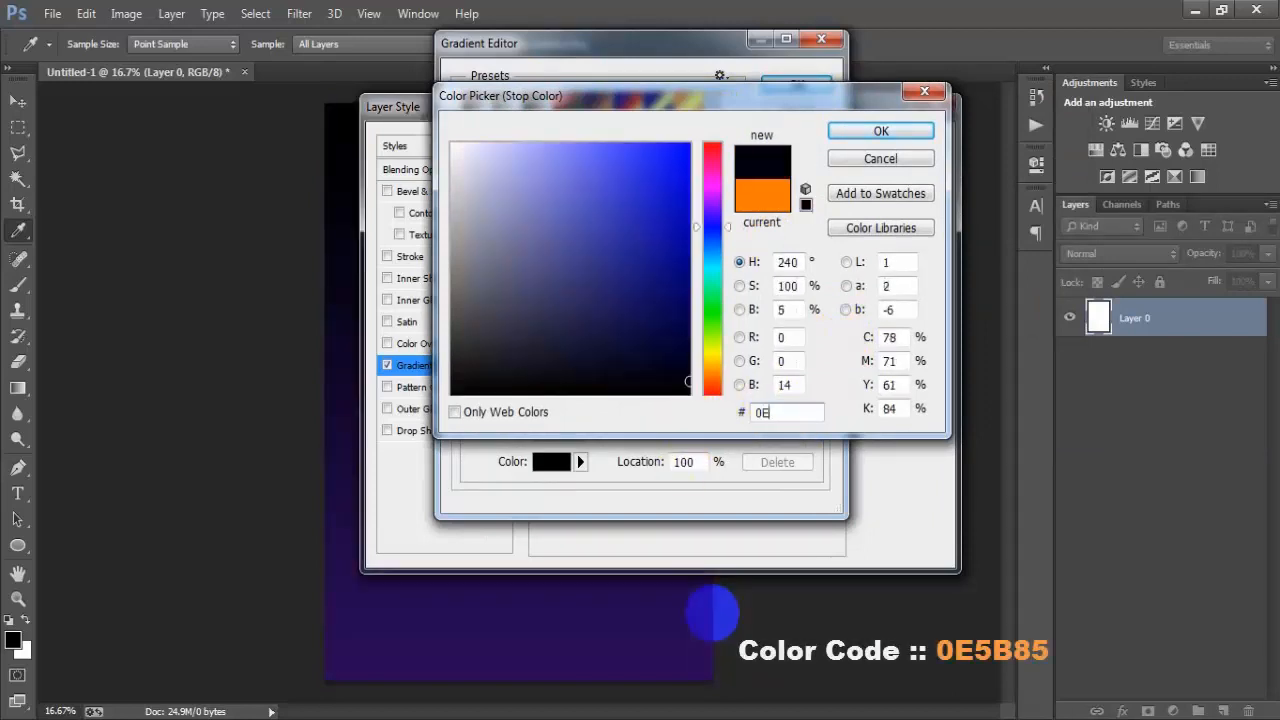
type("5")
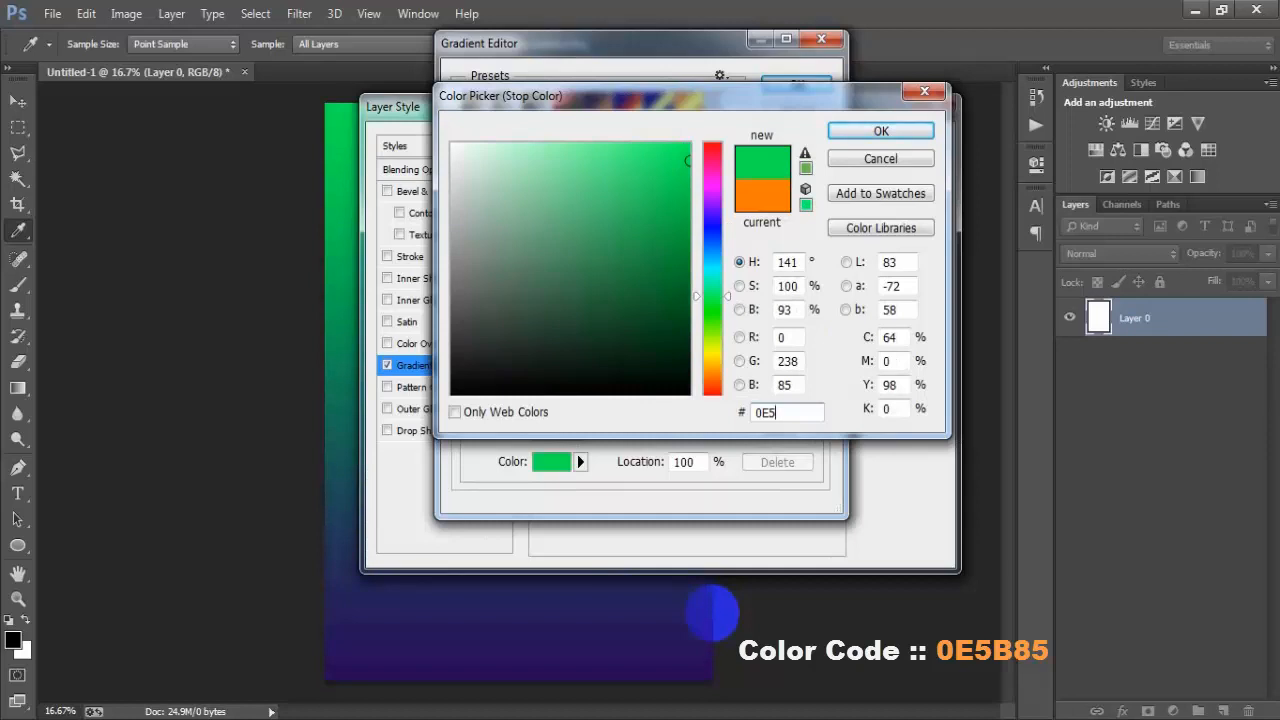
type("B85")
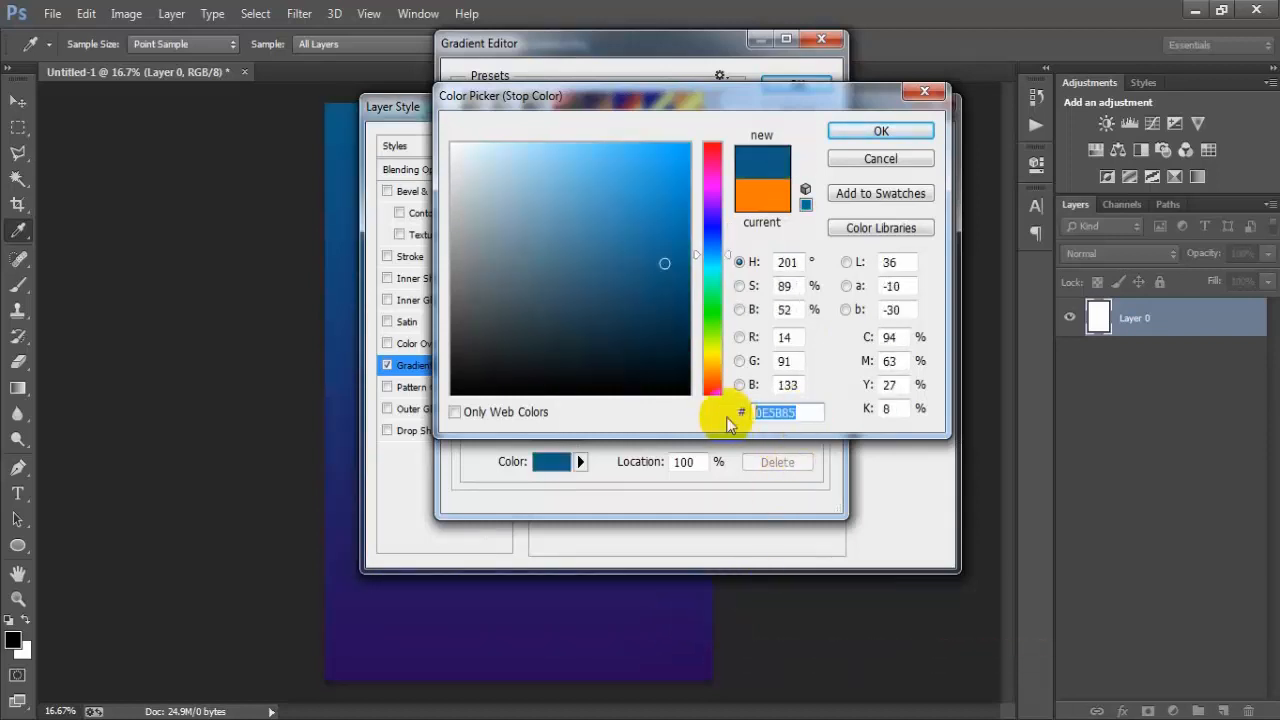
left_click(858, 132)
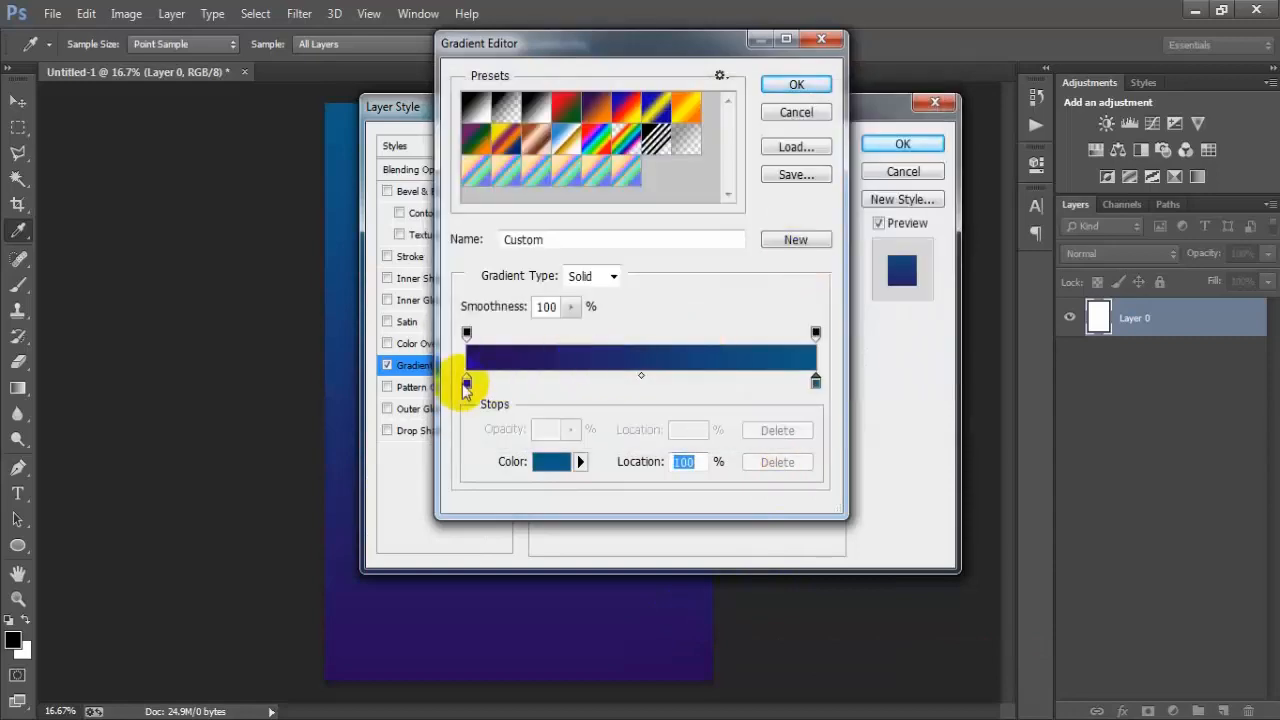
Set the gradient's color stop at location 0% to hex 13182C and accept the edited gradient.
left_click(466, 381)
left_click(550, 461)
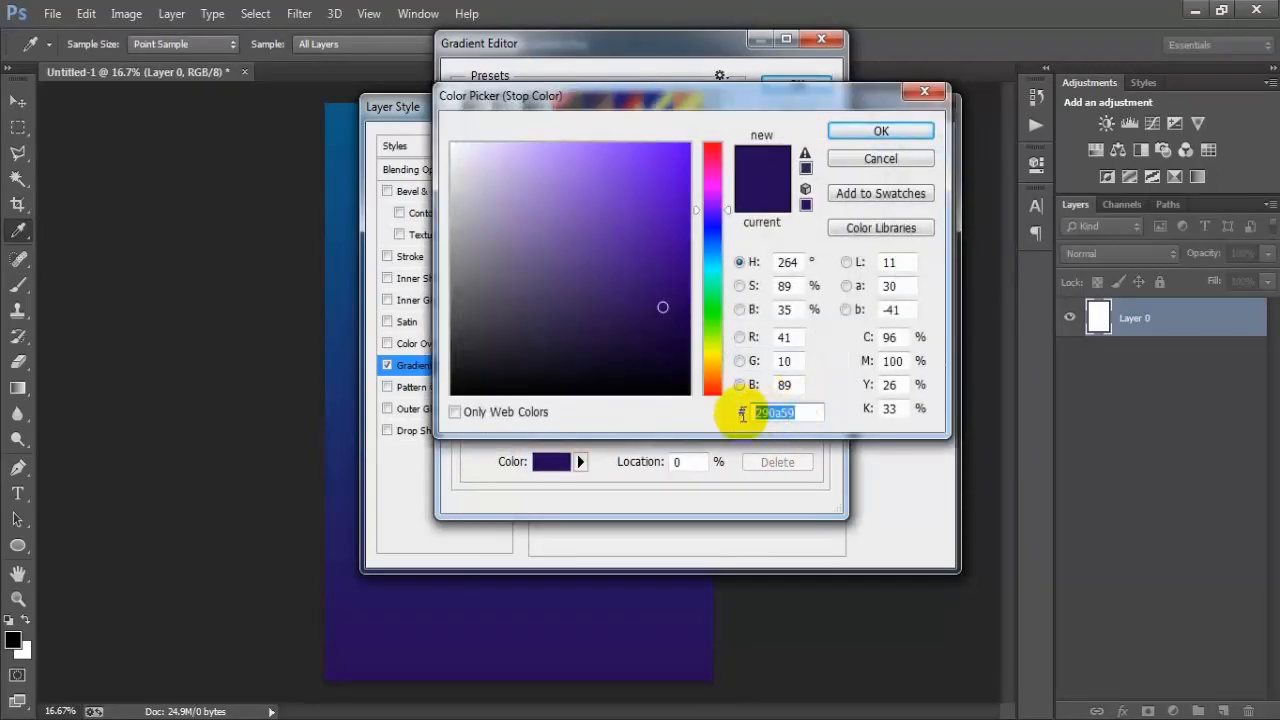
type("1")
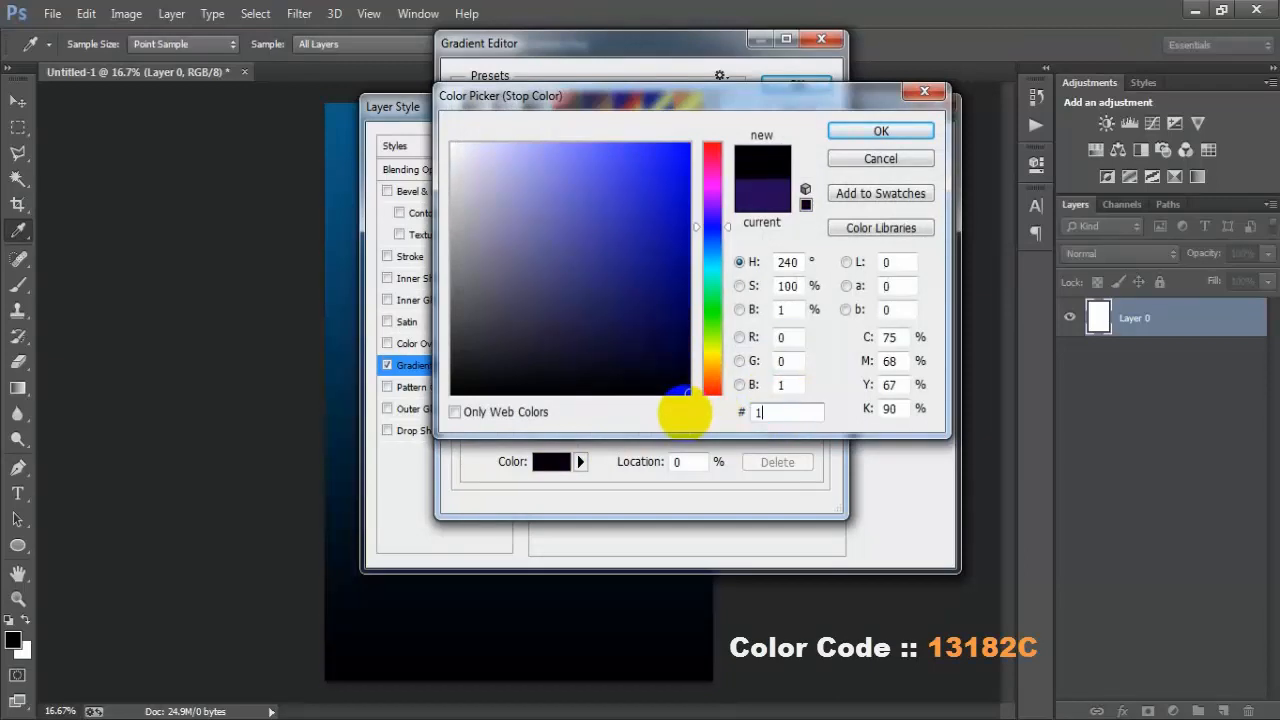
type("3182")
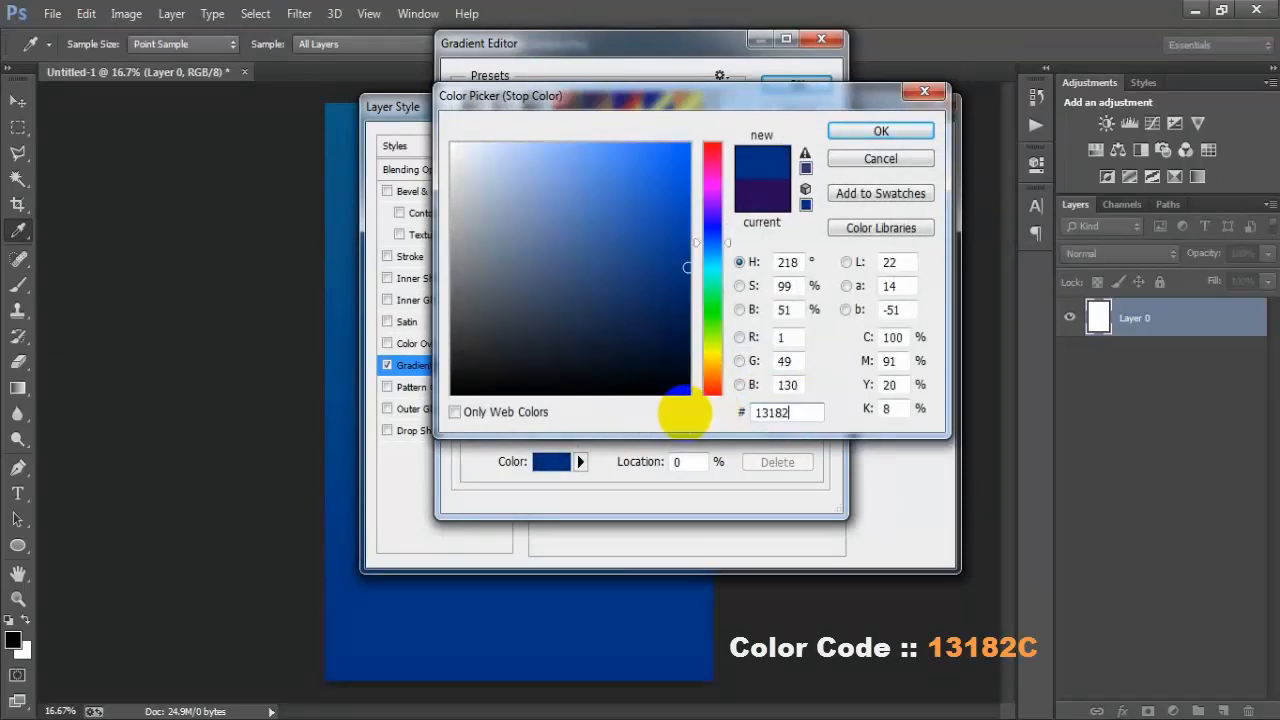
type("C")
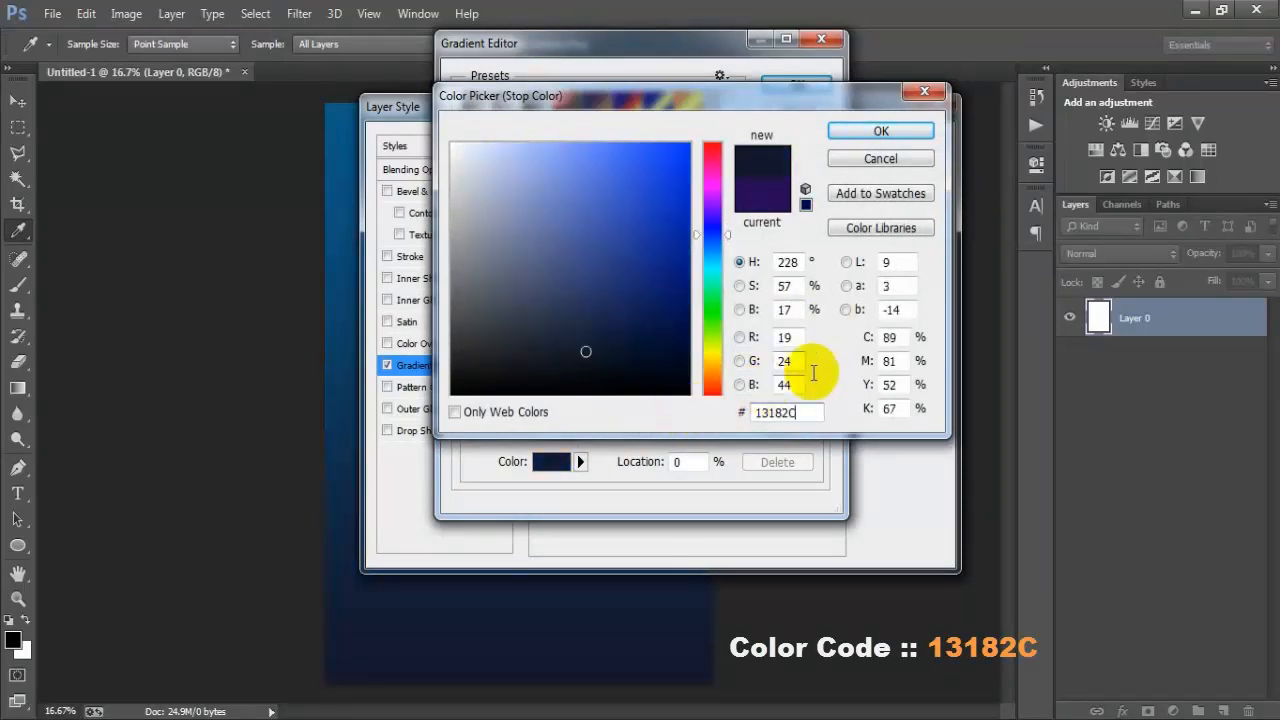
left_click(855, 131)
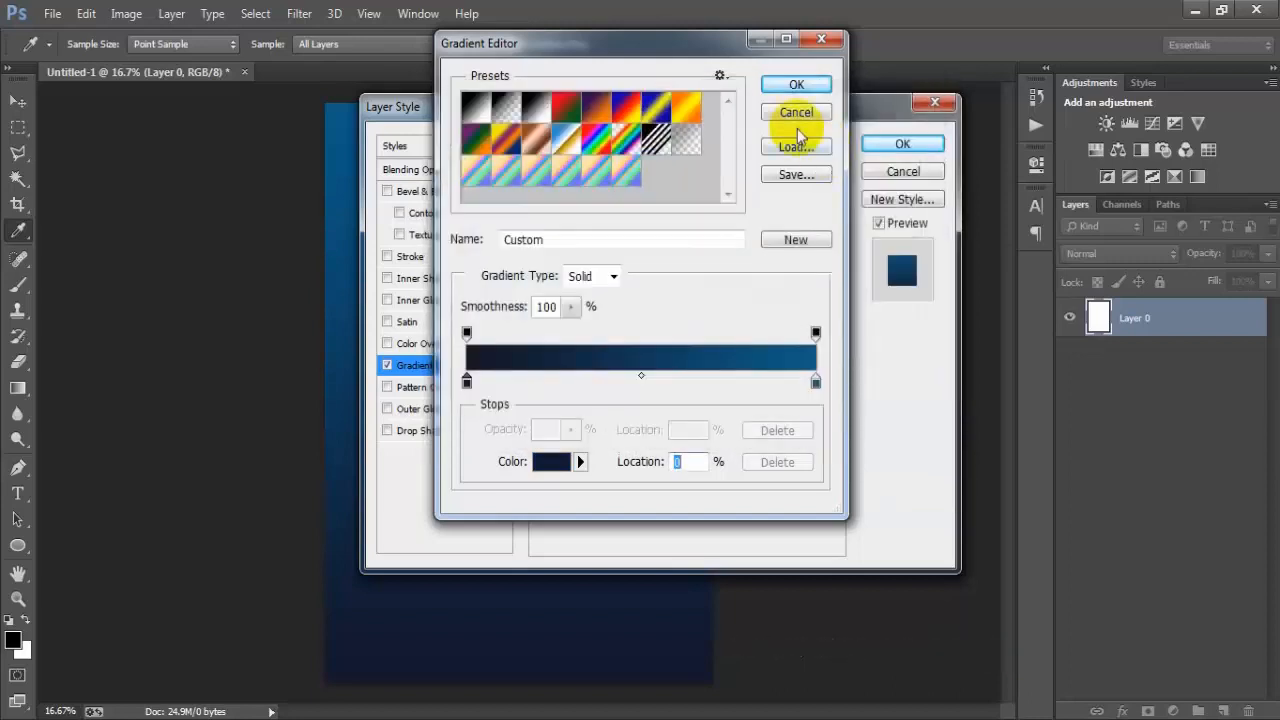
left_click(782, 89)
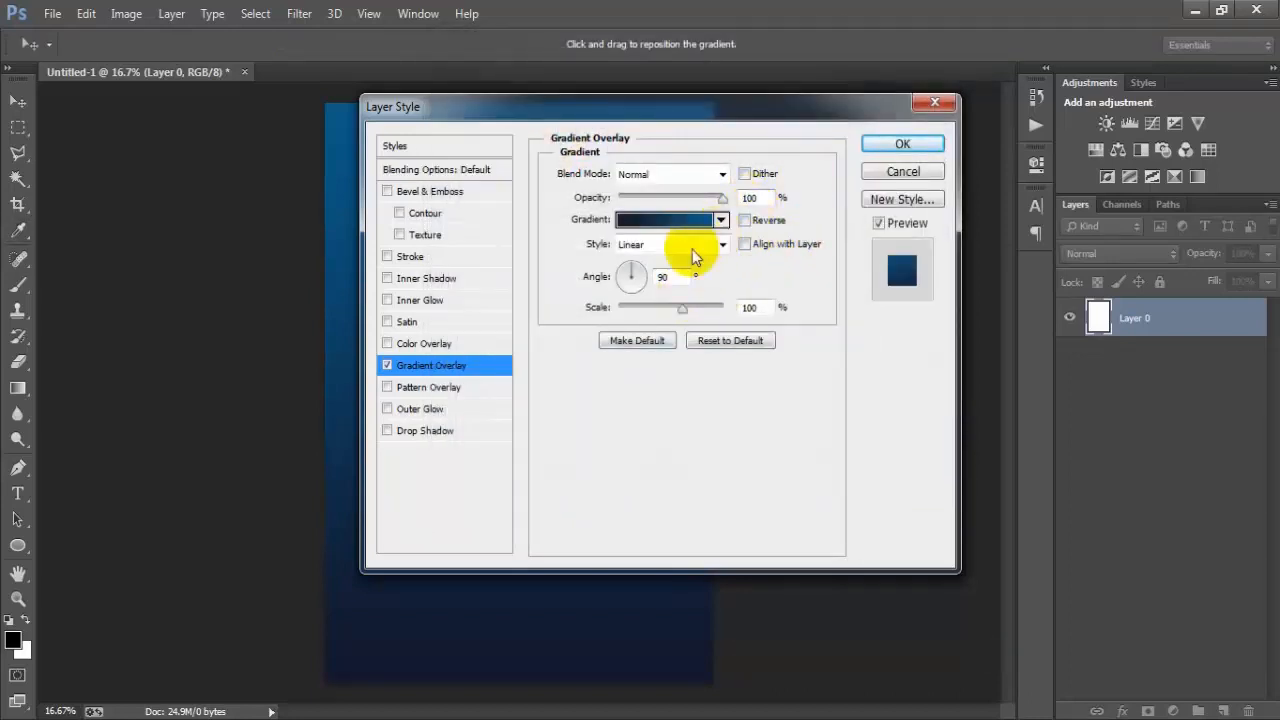
Apply the overlay with Align with Layer off, a 138° angle and 150% scale, and collapse Layer 0's effects list.
type("138")
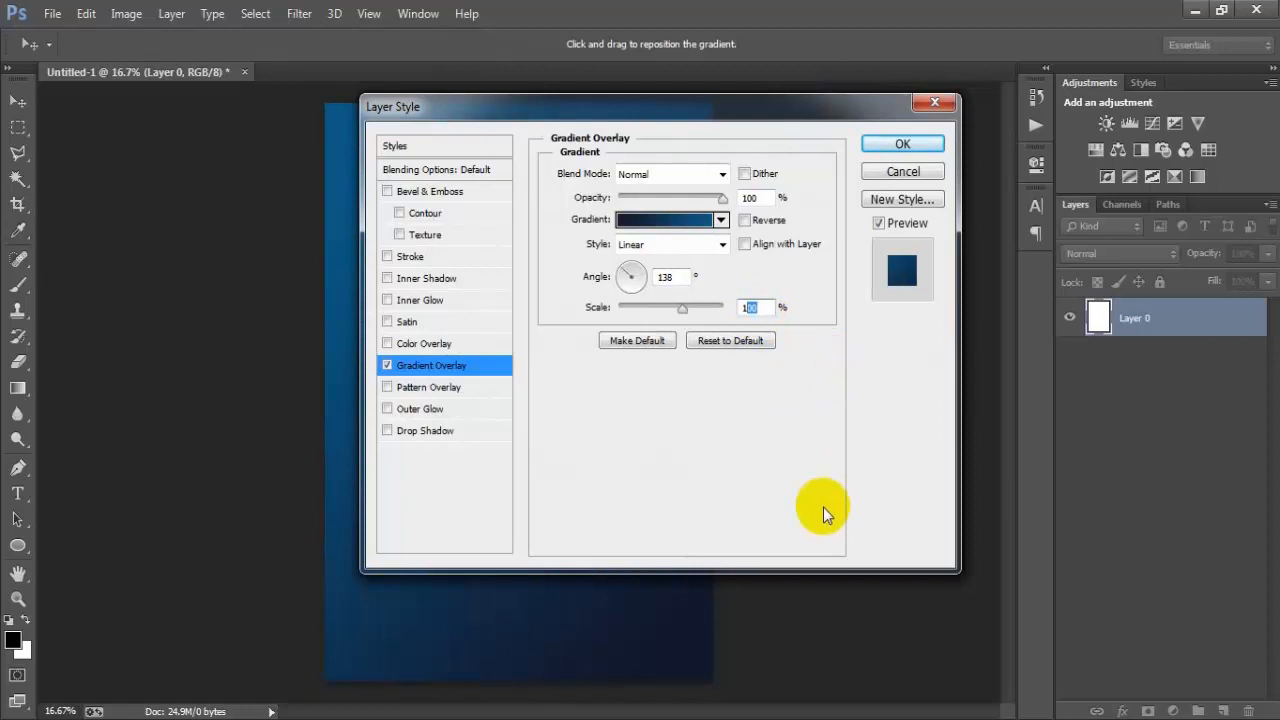
type("150")
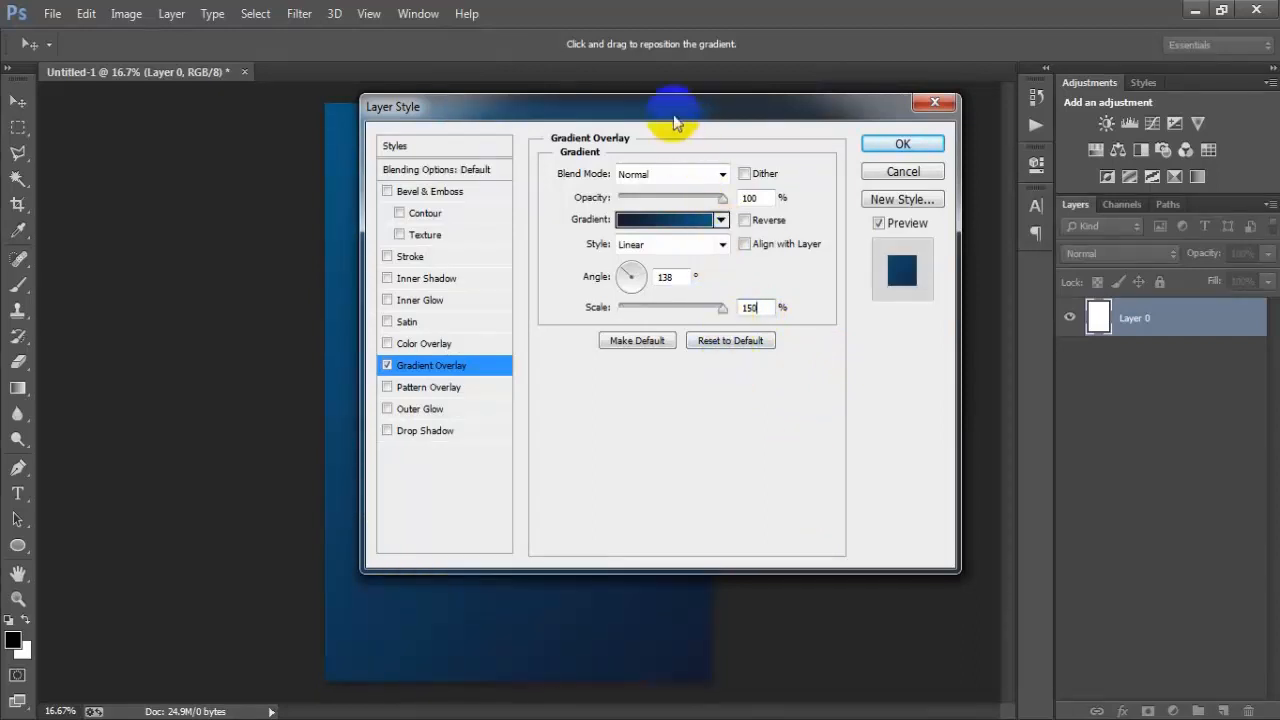
left_click_drag(675, 122, 743, 120)
left_click(945, 141)
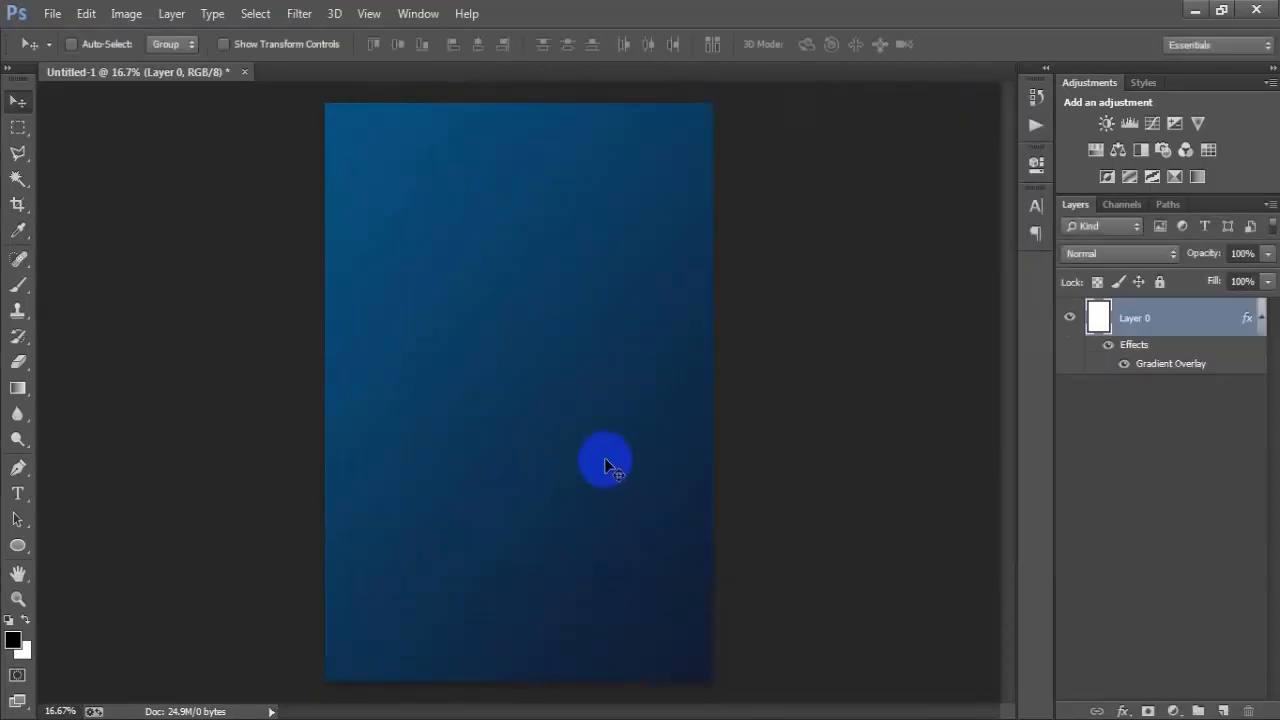
left_click(1261, 318)
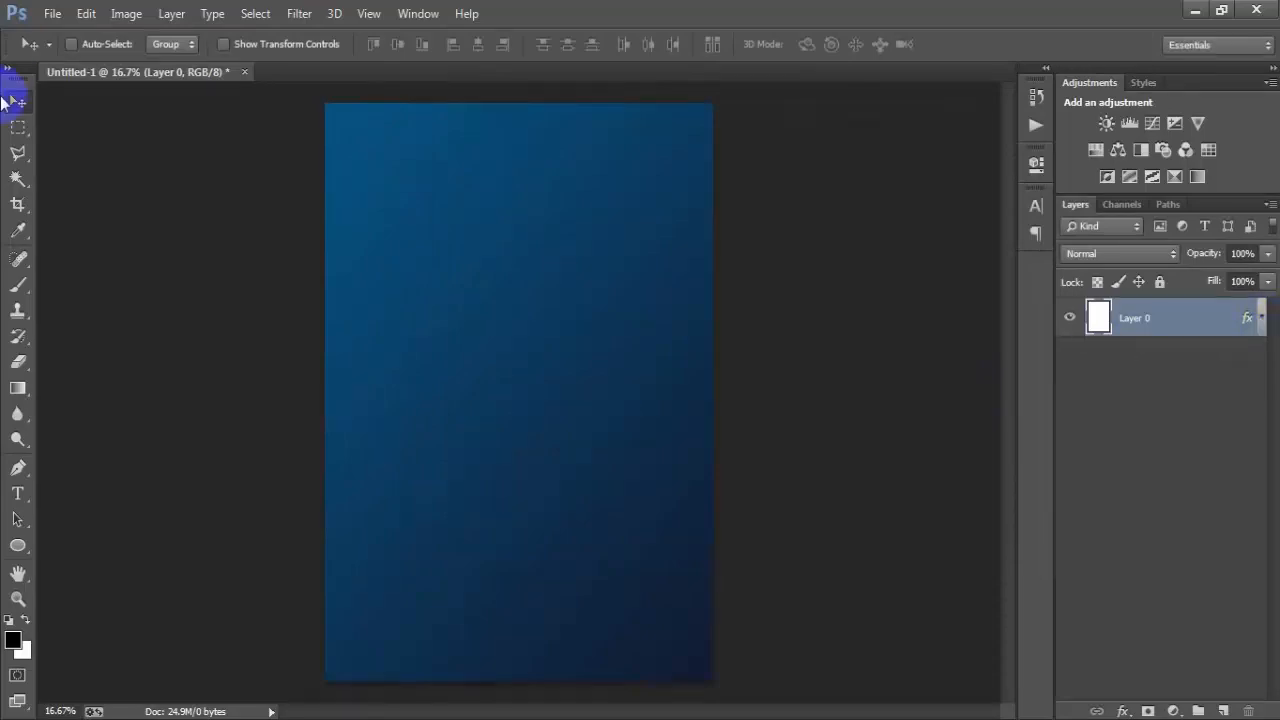
Place the arch image 00001 as a linked file above the gradient background.
left_click(52, 13)
left_click(126, 329)
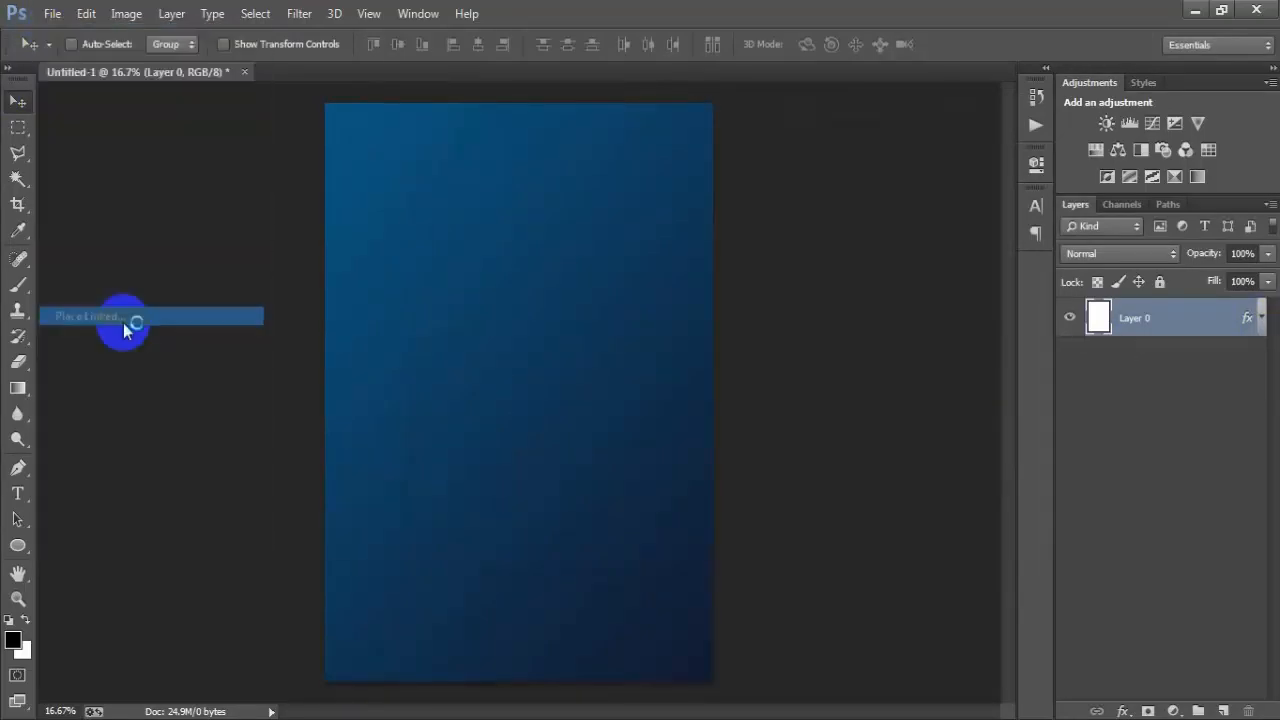
left_click(712, 45)
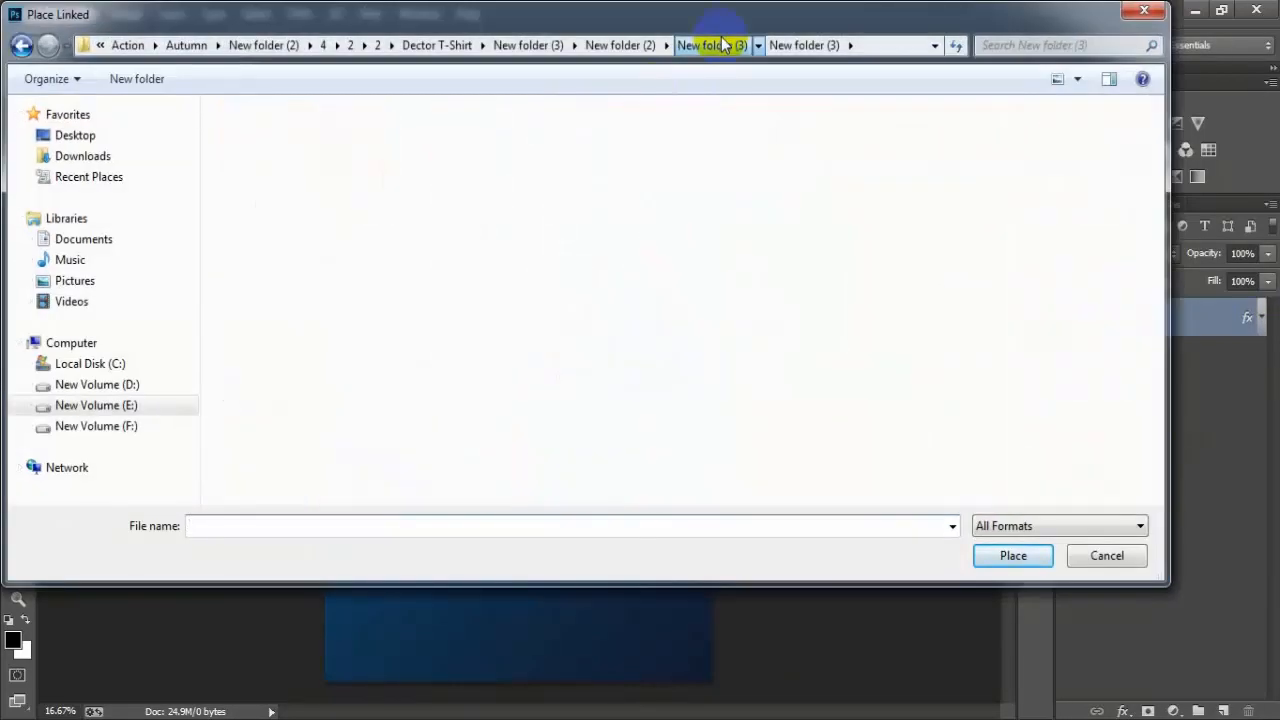
double_click(572, 363)
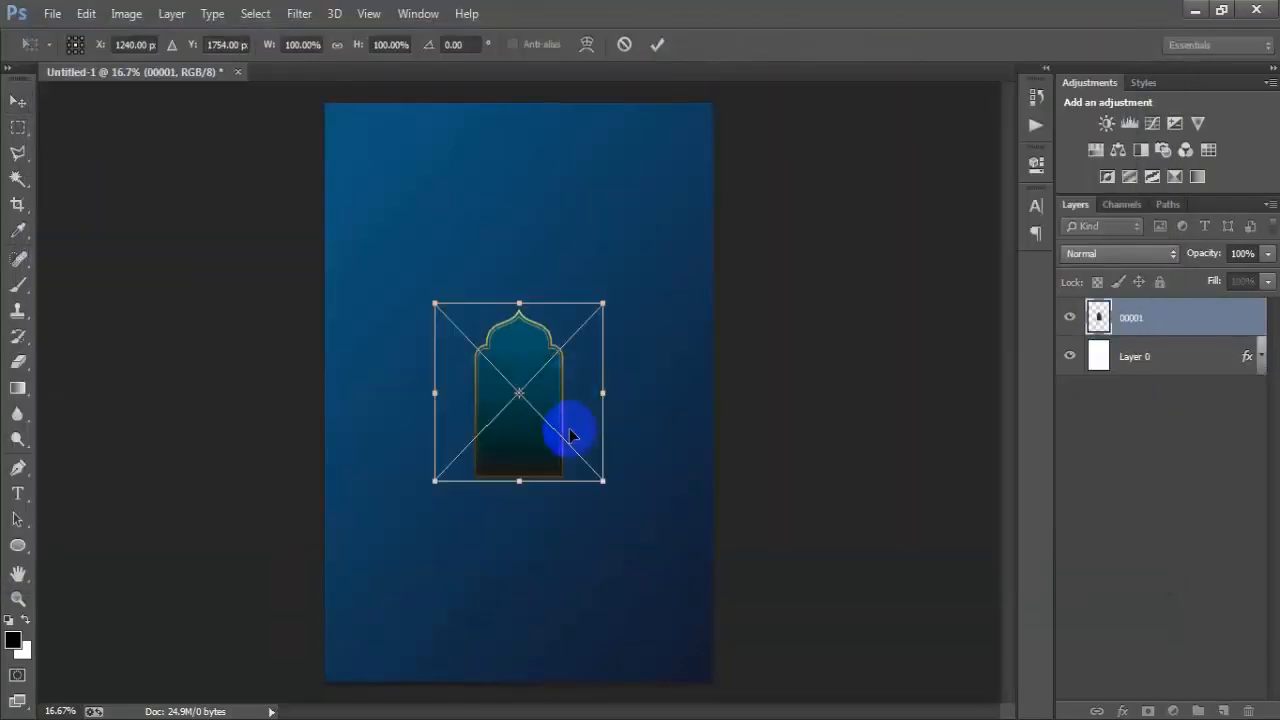
Scale the placed arch to about 334% and position it over the lower part of the canvas, running off its bottom edge.
left_click_drag(600, 481, 831, 694)
left_click_drag(697, 426, 700, 591)
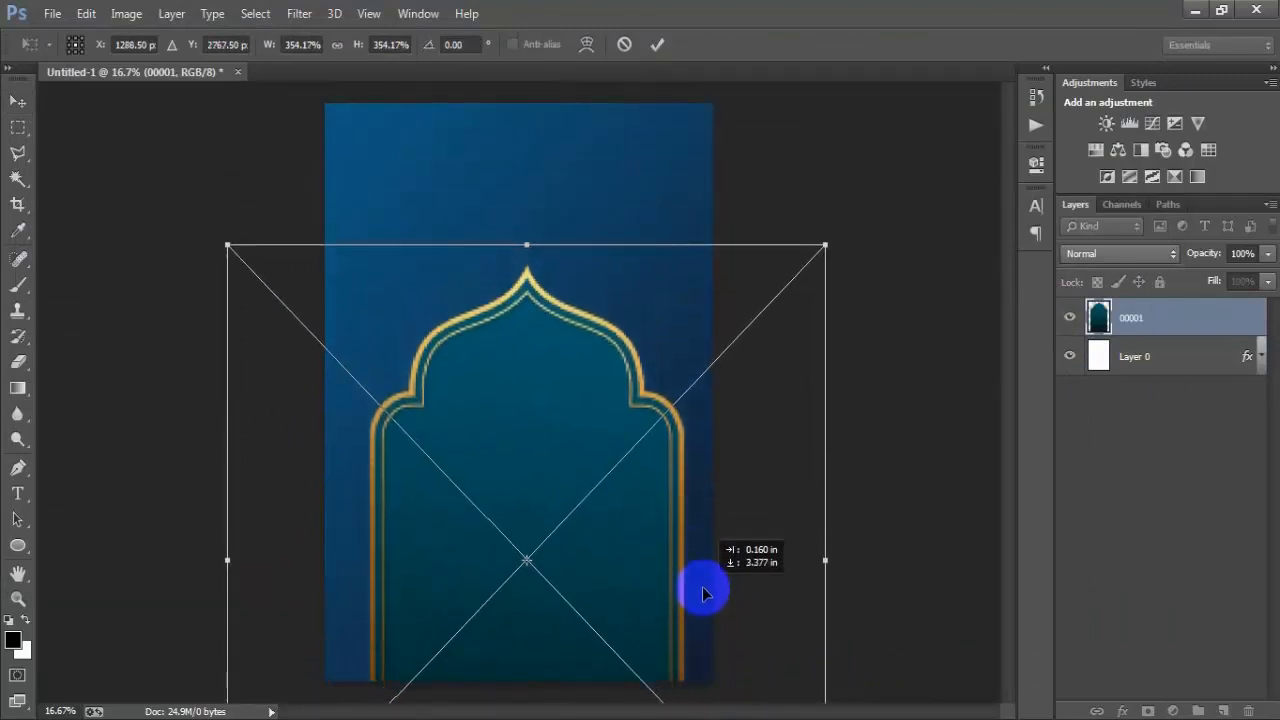
left_click_drag(825, 245, 812, 266)
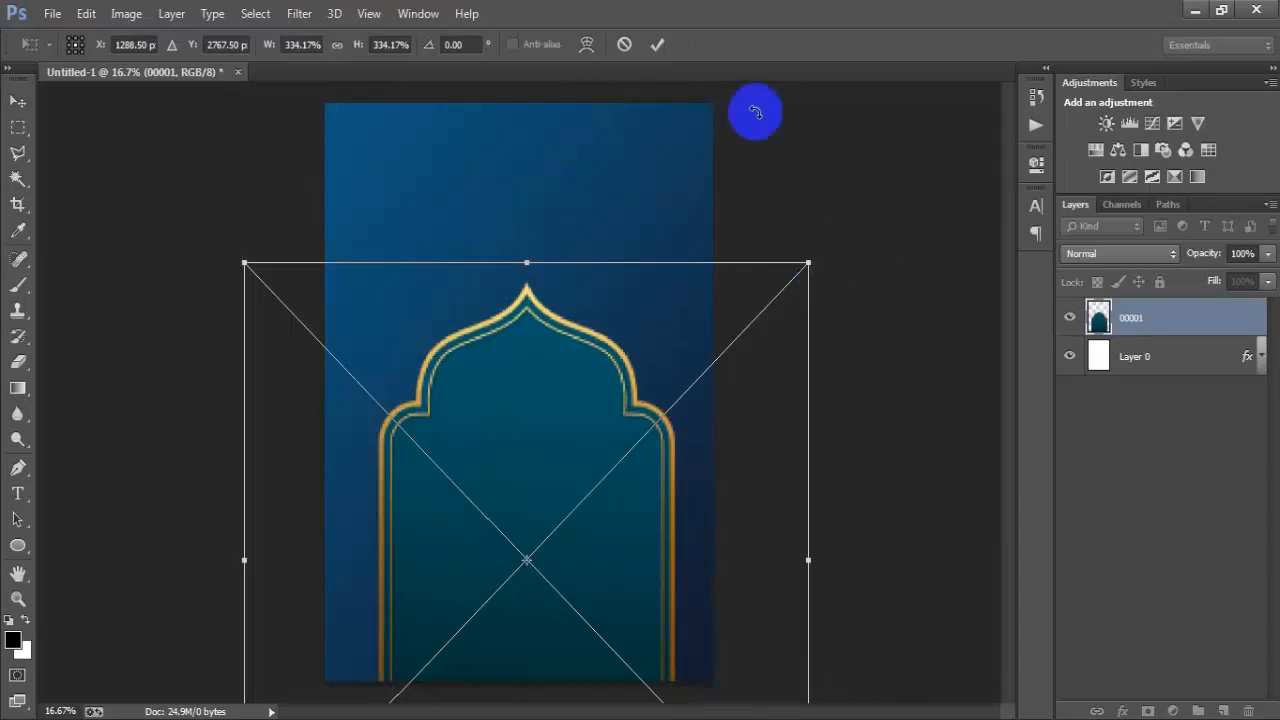
left_click(656, 44)
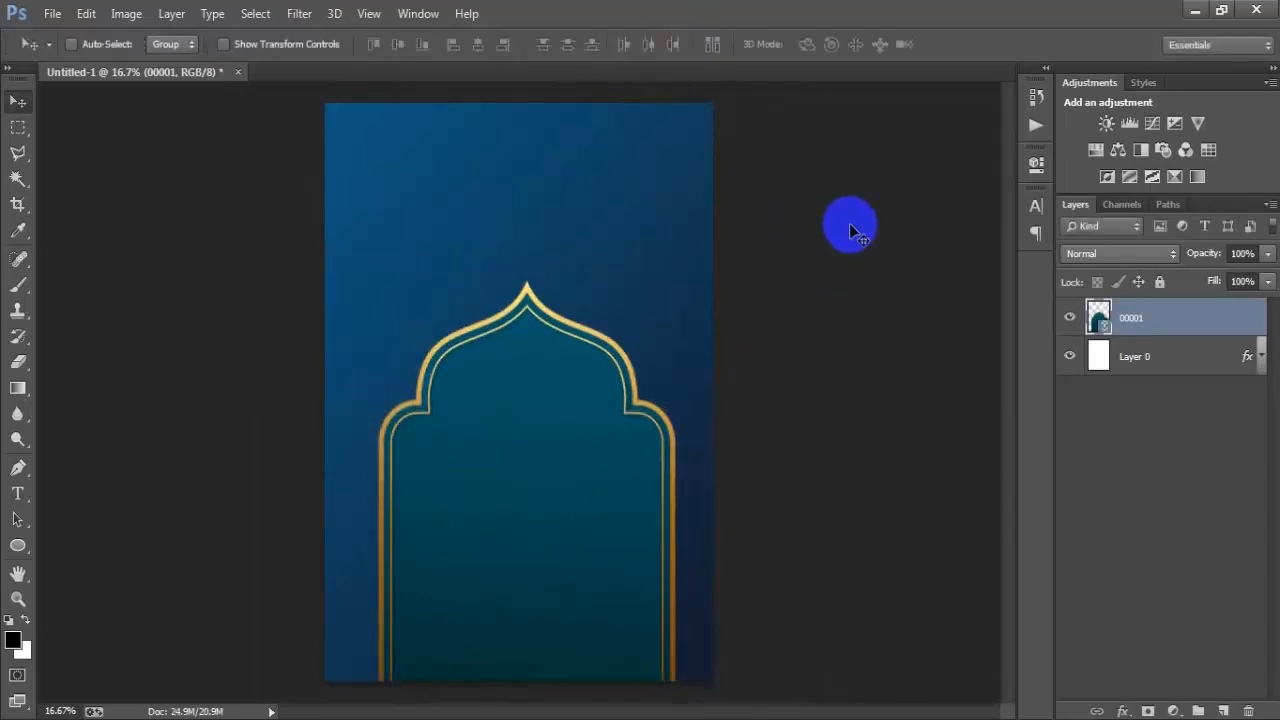
Nudge the arch upward in large increments so its tip sits higher on the poster.
key("shift+Up")
key("shift+Up")
key("shift+Up")
key("shift+Up")
key("shift+Up")
key("shift+Up")
key("shift+Up")
key("shift+Up")
key("shift+Up")
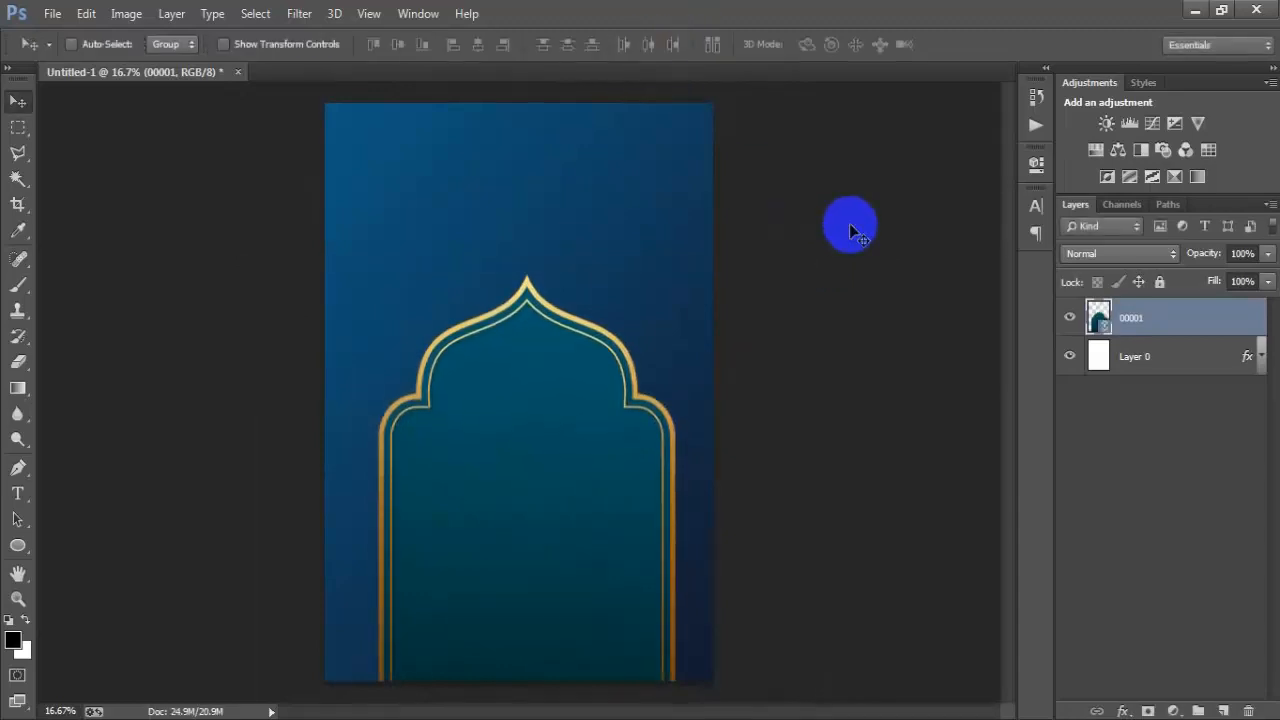
key("shift+Up")
key("shift+Up")
key("shift+Up")
key("shift+Up")
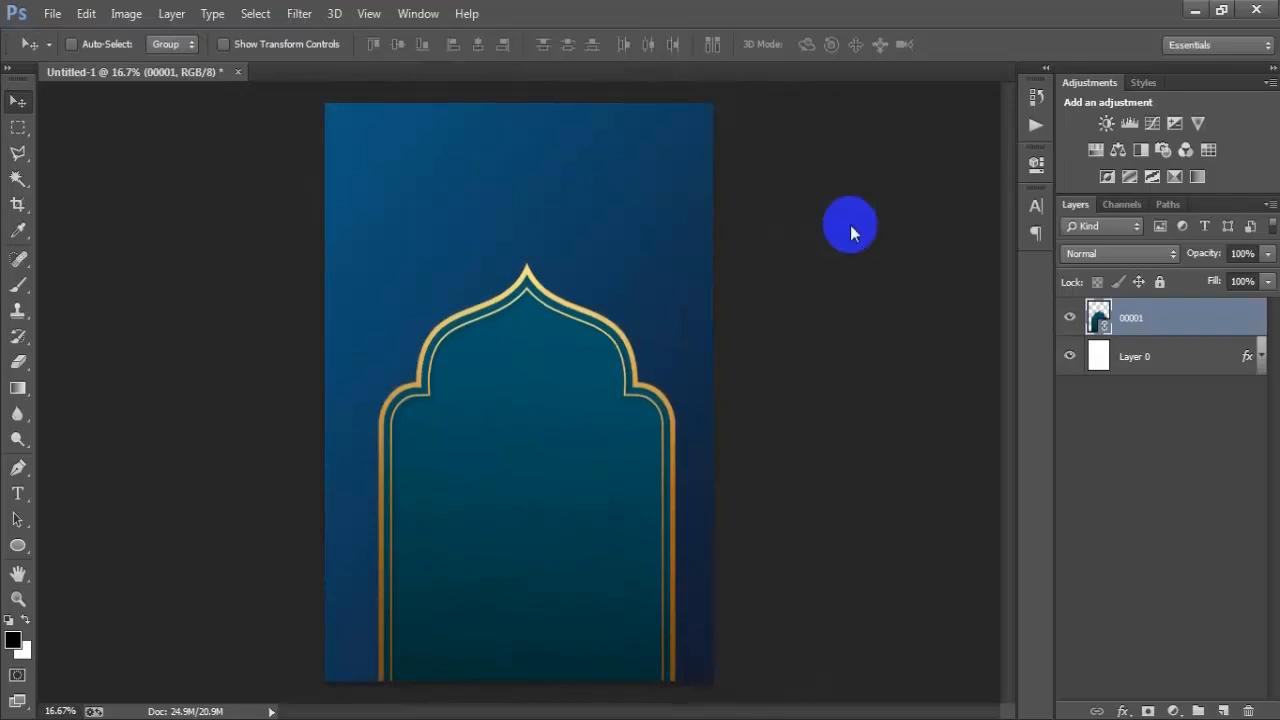
Align the horizontal centers of the arch and Layer 0, and fine-tune the arch's vertical position with small nudges.
left_click(1166, 362, "shift")
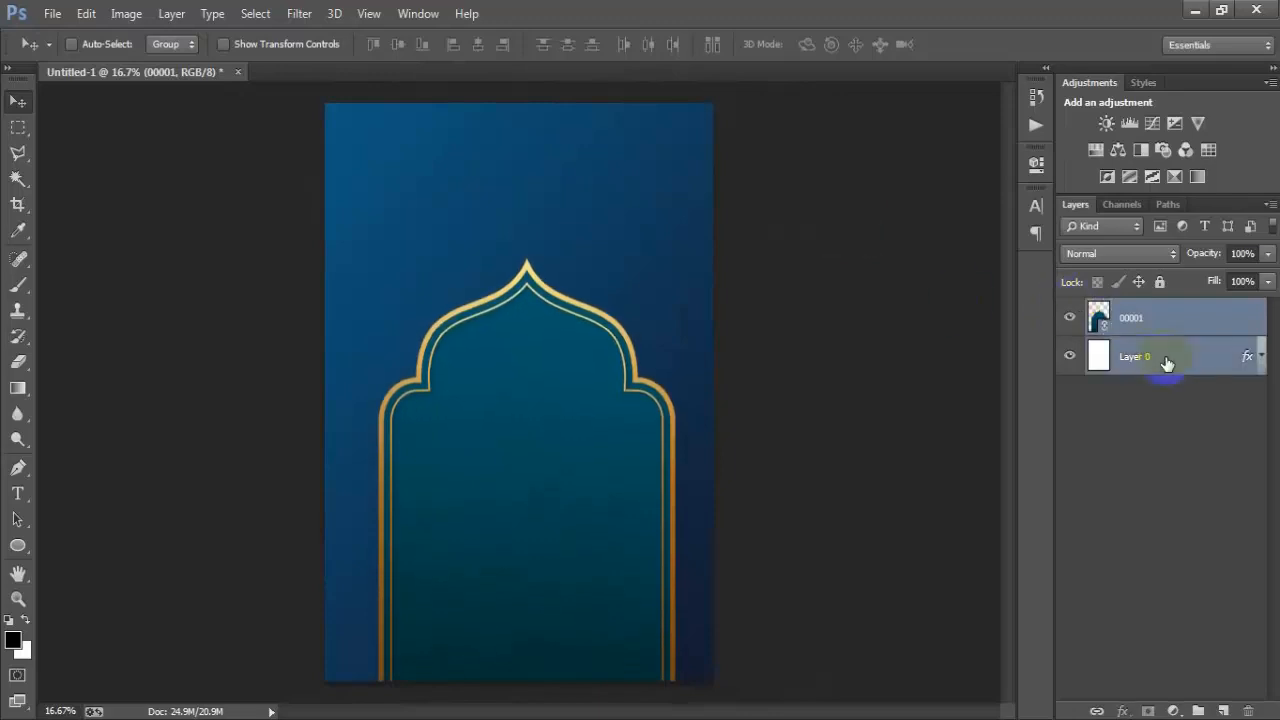
left_click(478, 44)
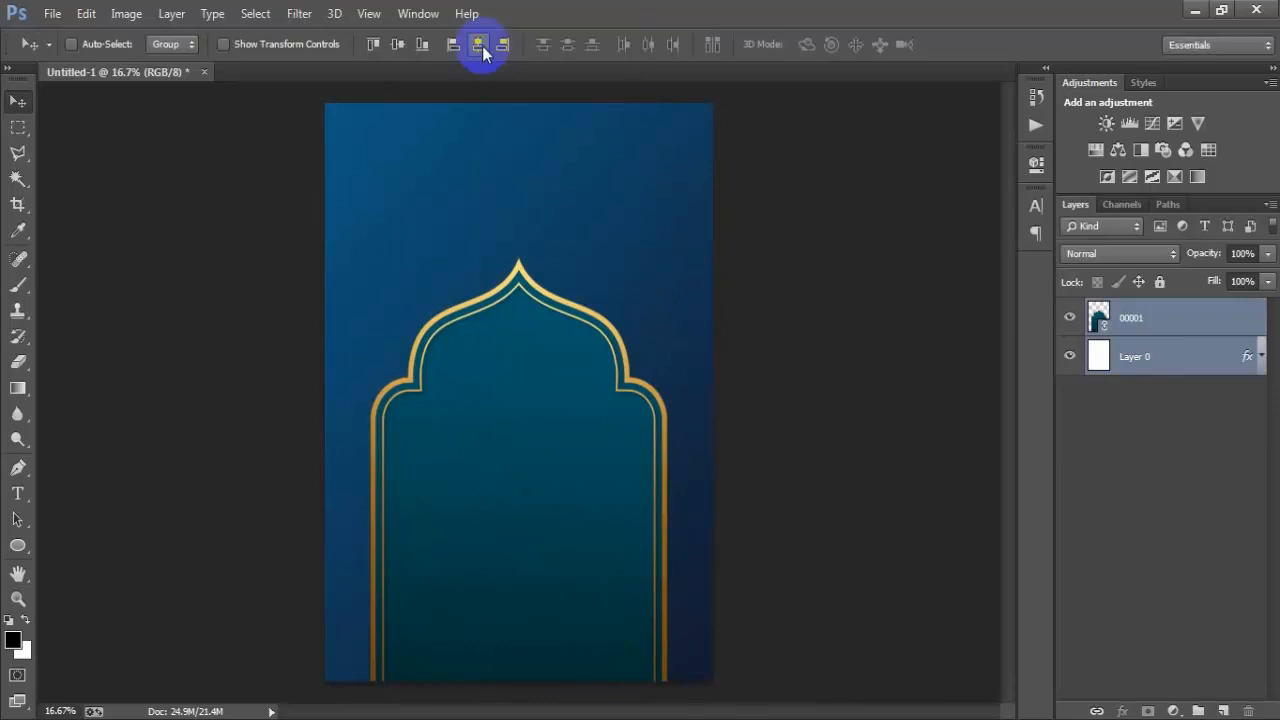
left_click(1097, 320)
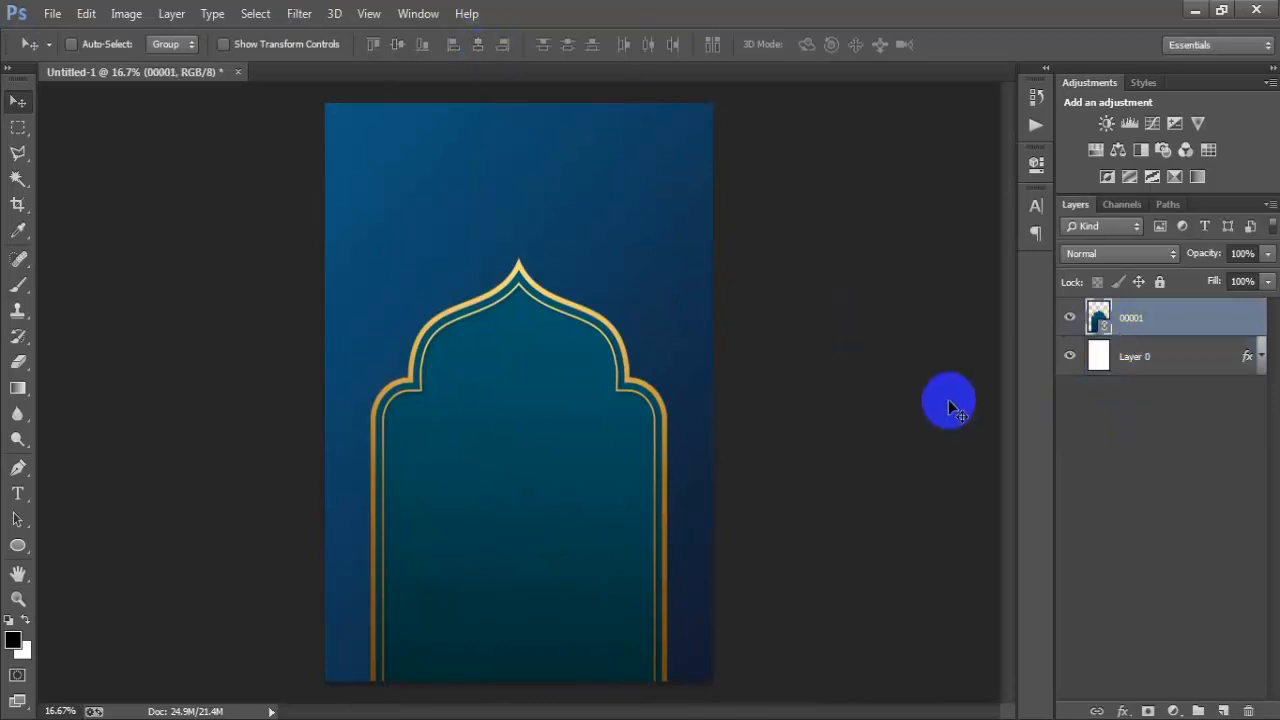
key("shift+Up")
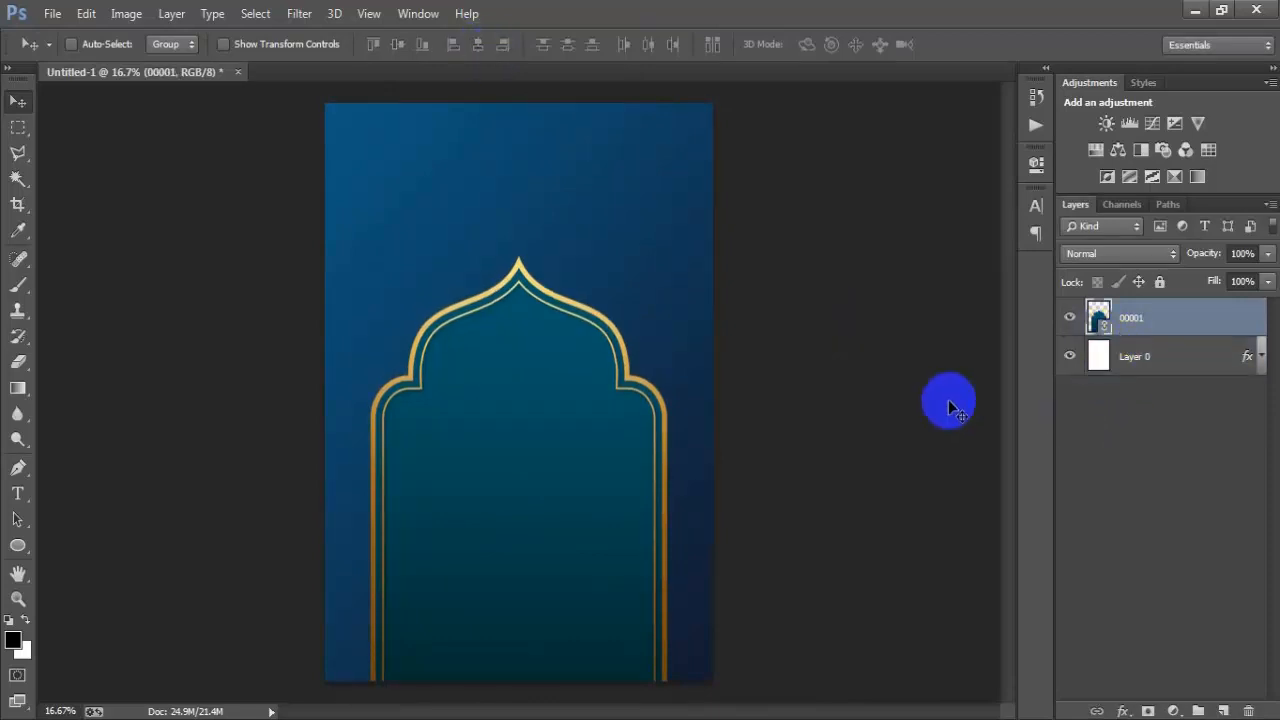
key("Down")
key("Down")
key("Down")
key("Down")
key("Down")
key("Down")
key("Down")
key("Down")
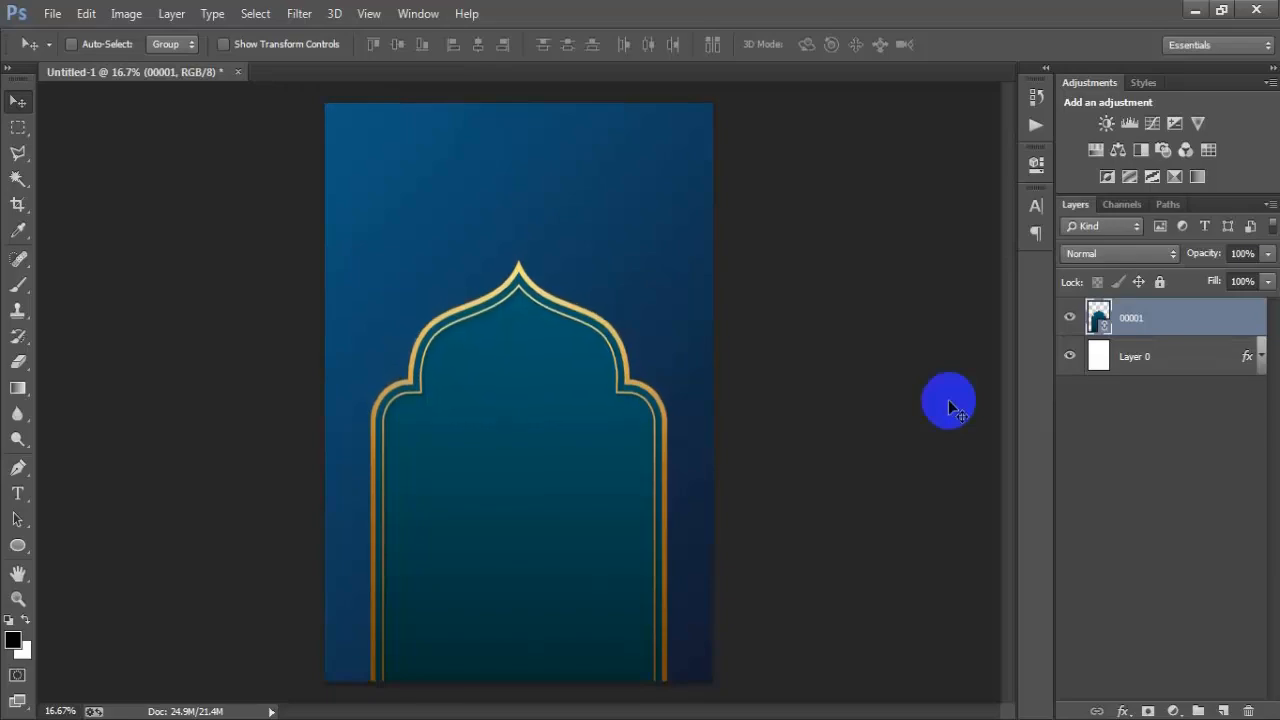
Place the pattern image 00006 as a linked file and scale it to about 362% so it covers the whole poster.
left_click(52, 13)
left_click(134, 316)
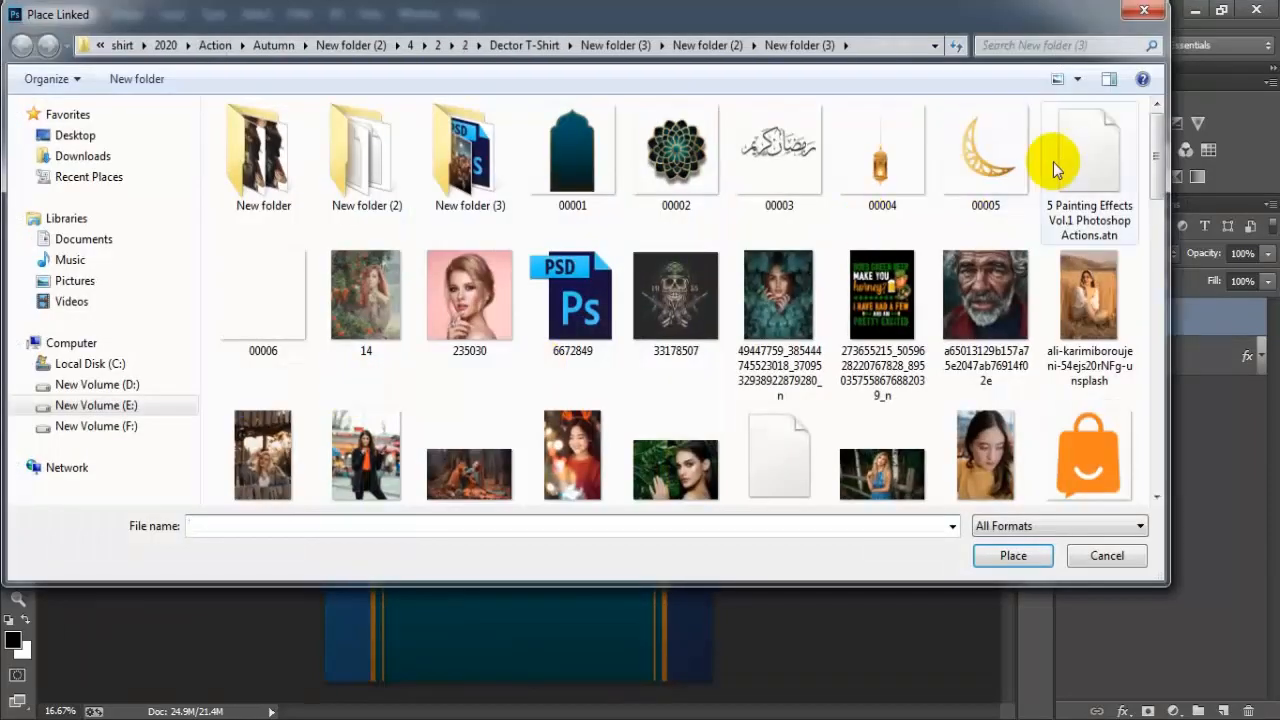
left_click(283, 298)
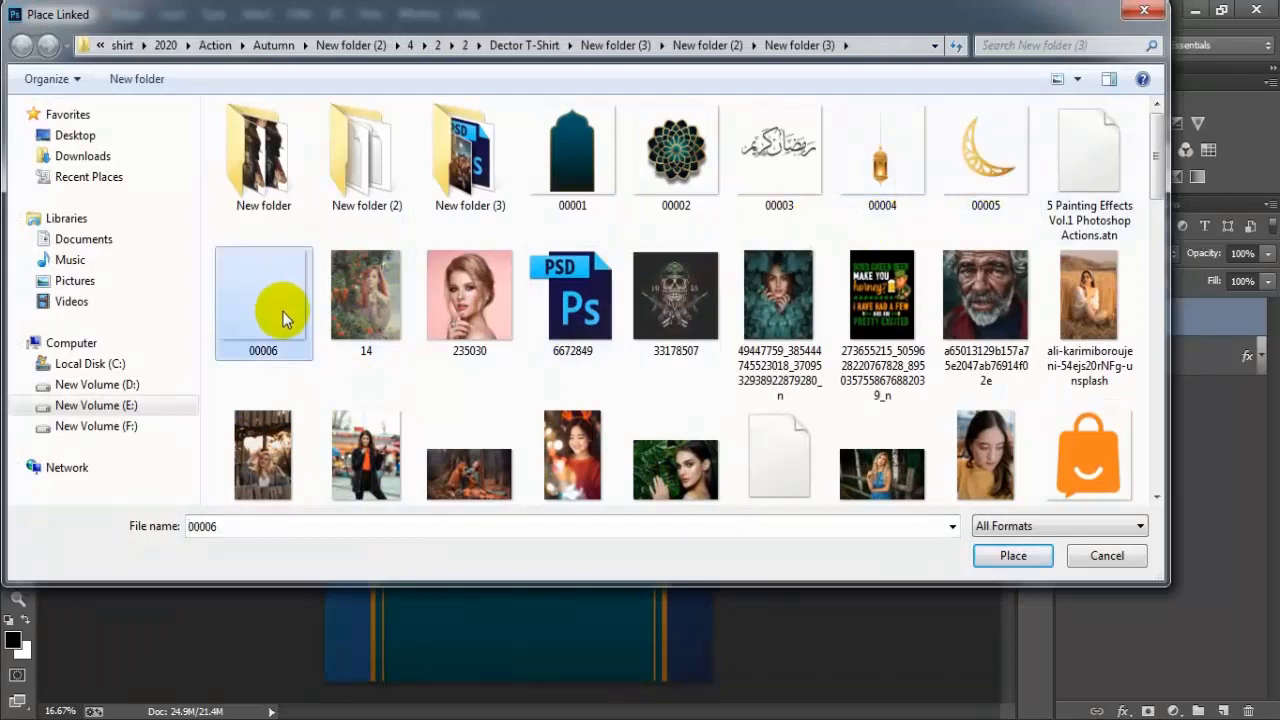
double_click(281, 297)
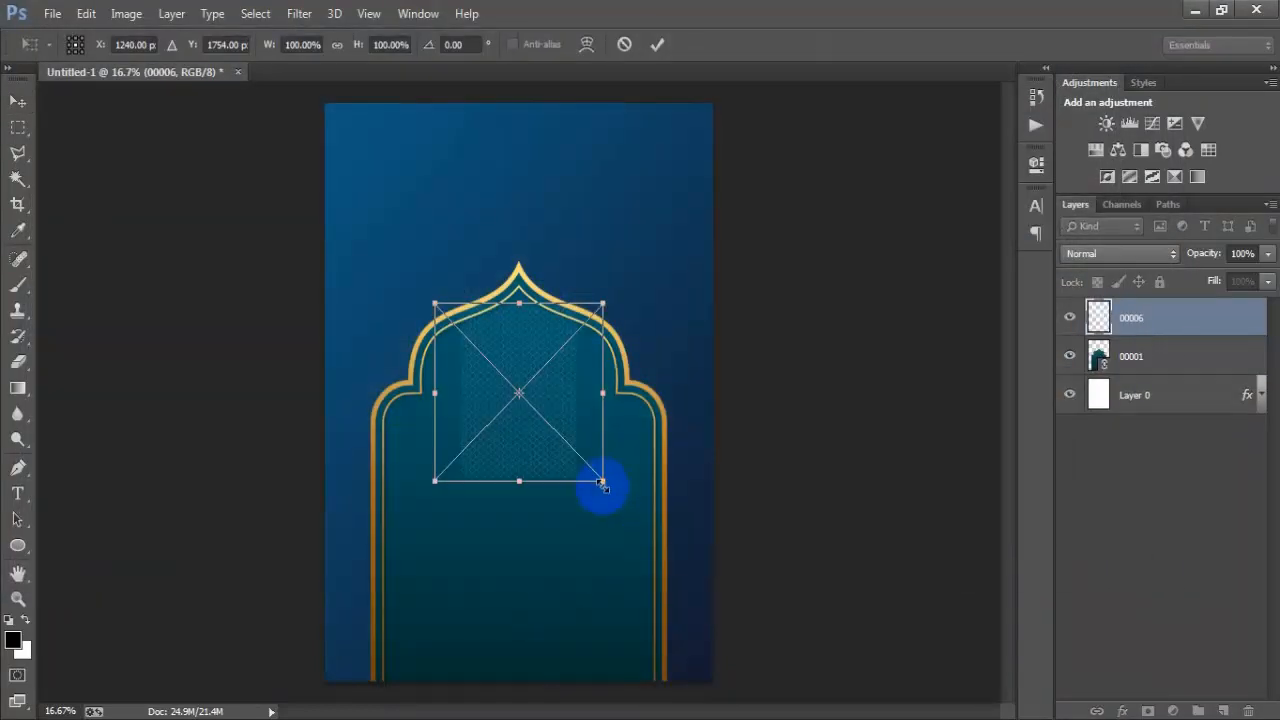
left_click_drag(601, 483, 806, 719)
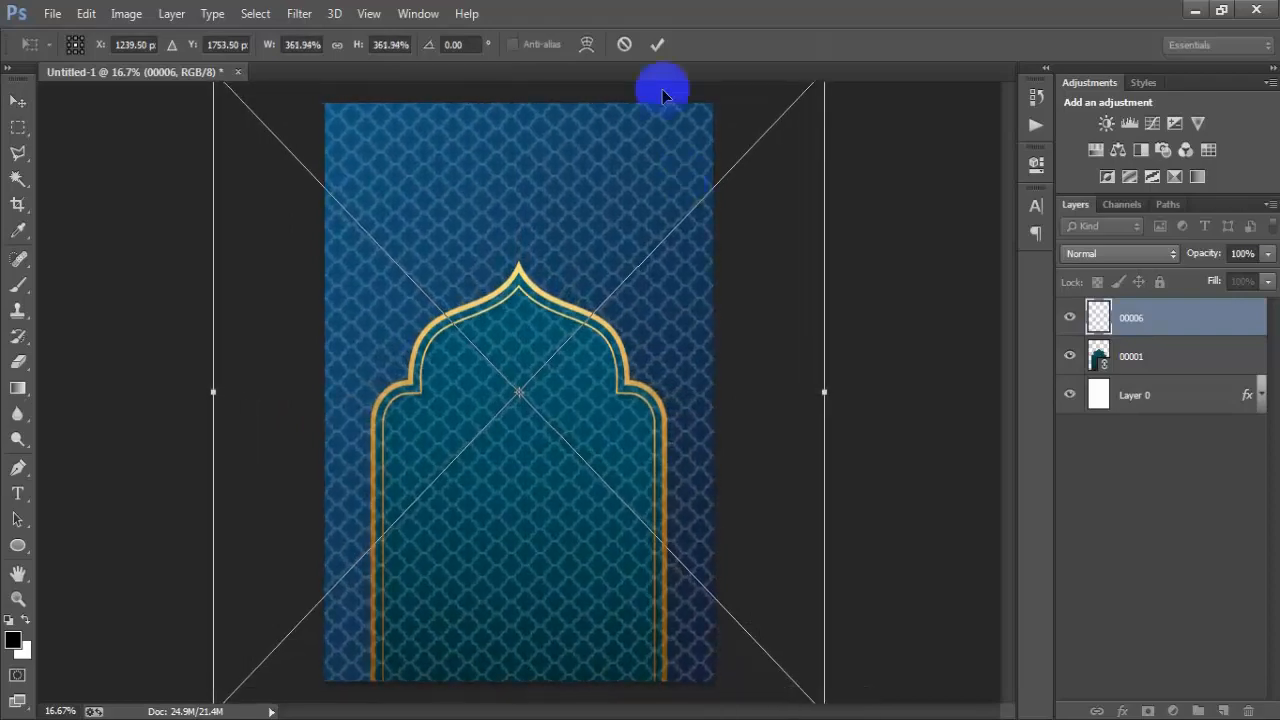
left_click(657, 44)
Rasterize the 00006 pattern layer and set its blend mode to Color.
right_click(1182, 310)
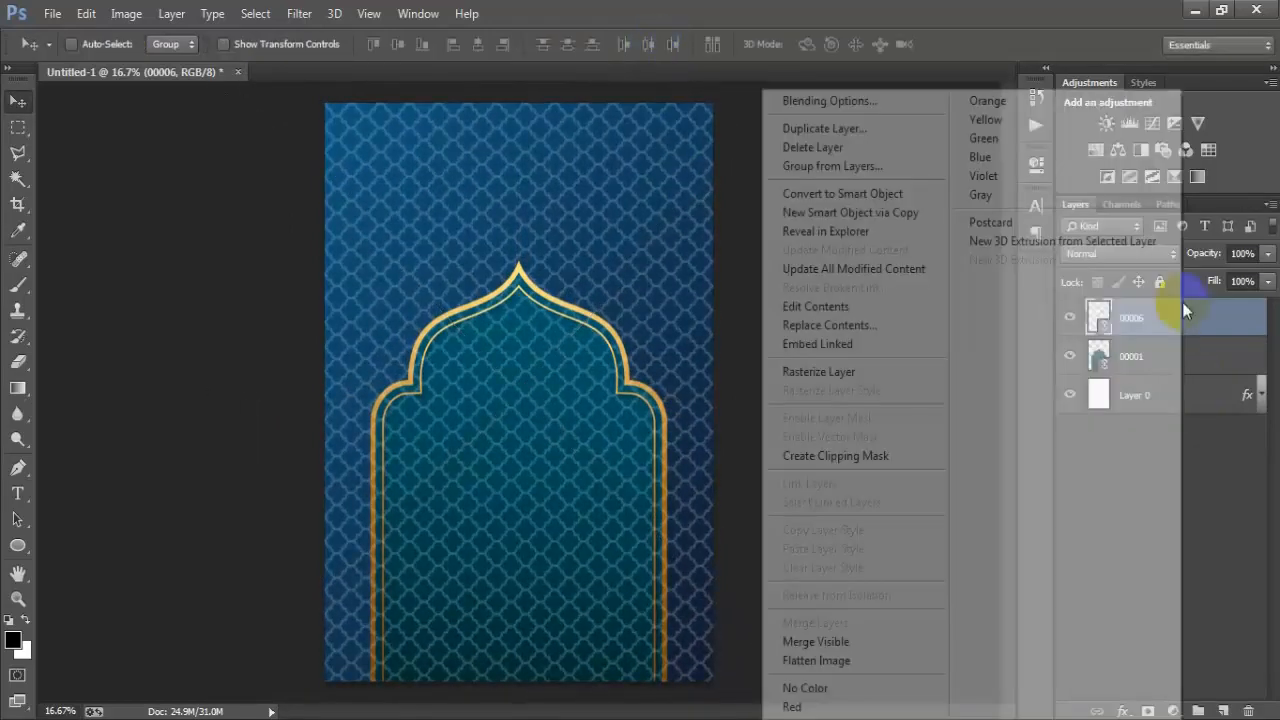
left_click(775, 368)
left_click(1069, 320)
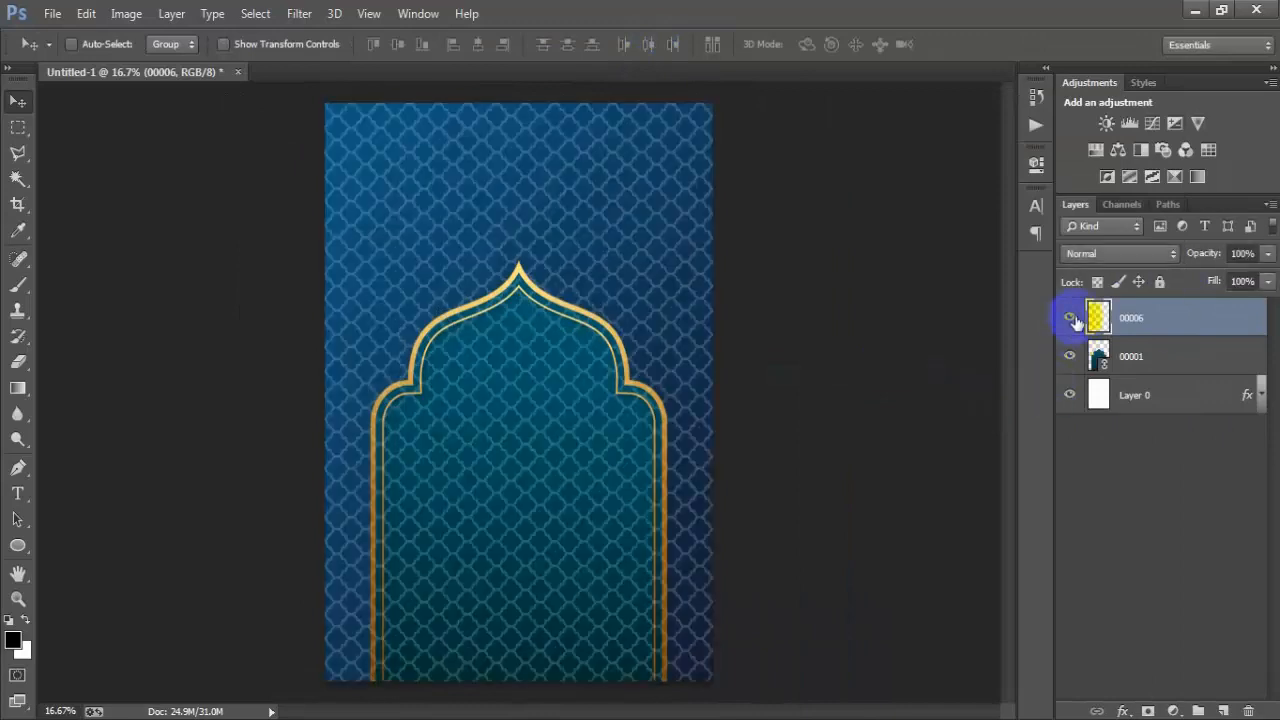
left_click(1115, 253)
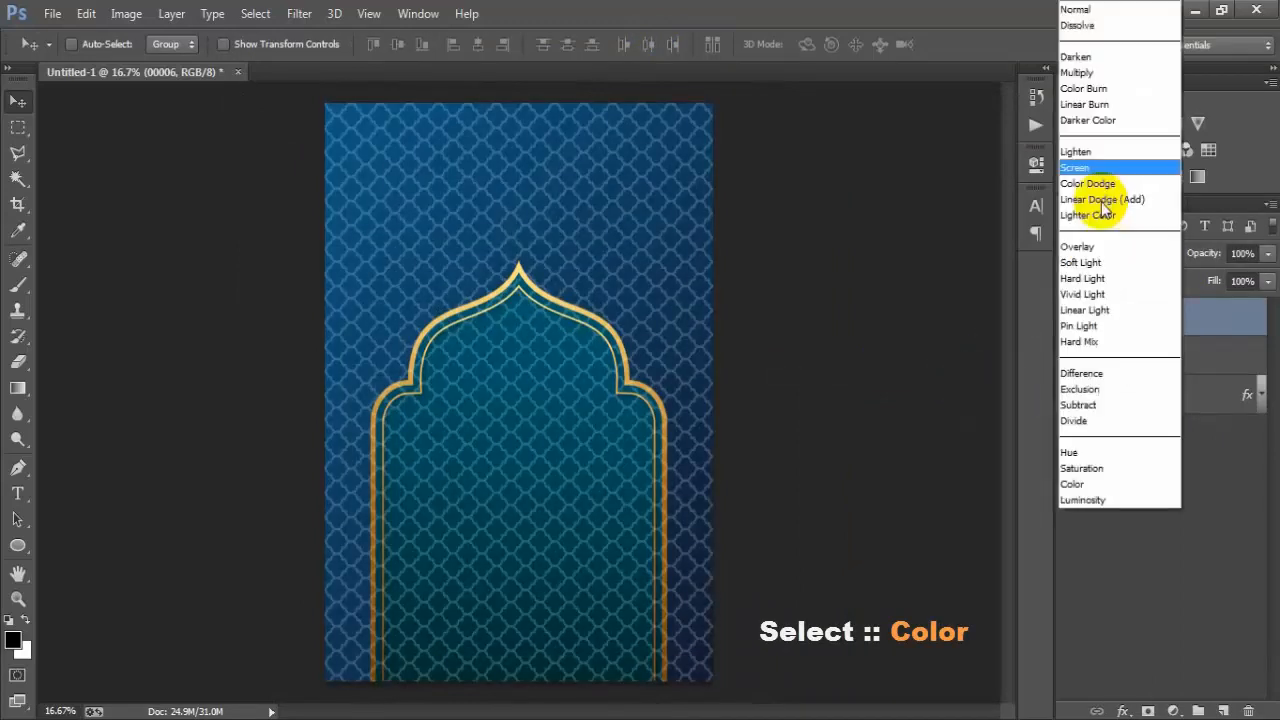
left_click(1100, 484)
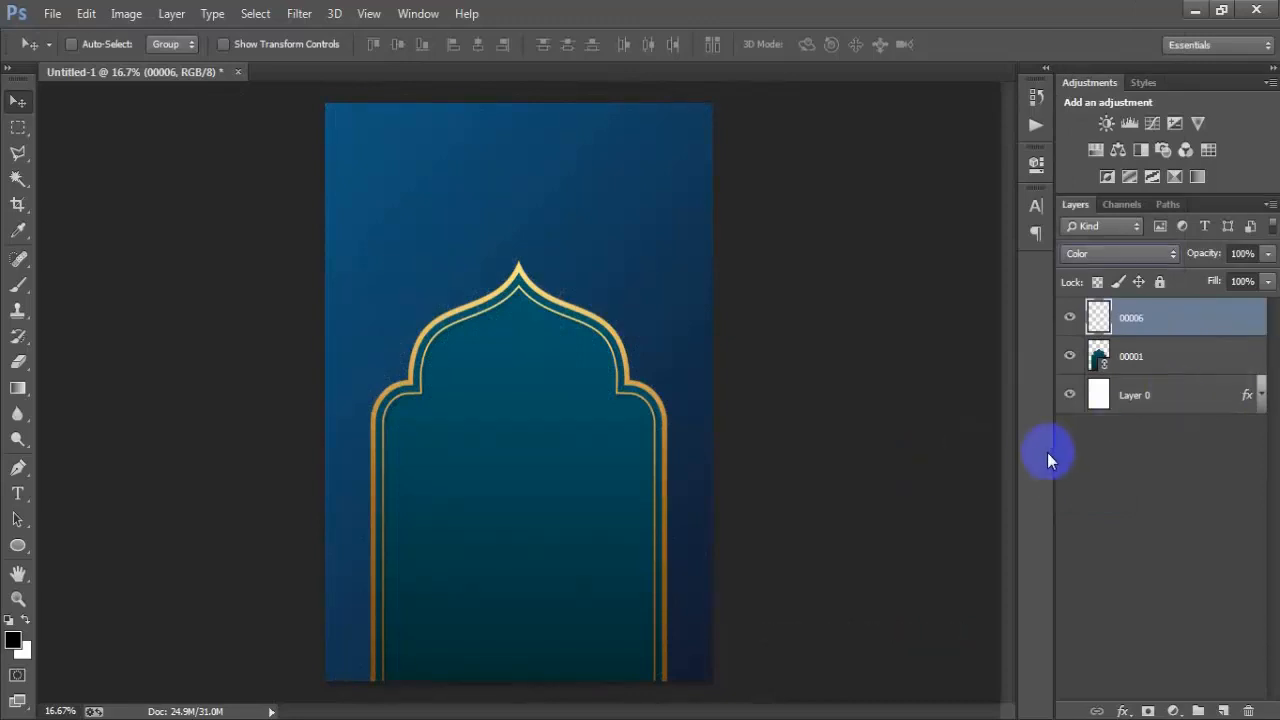
Place the calligraphy image 00003 as a linked file above the pattern layer.
left_click(52, 14)
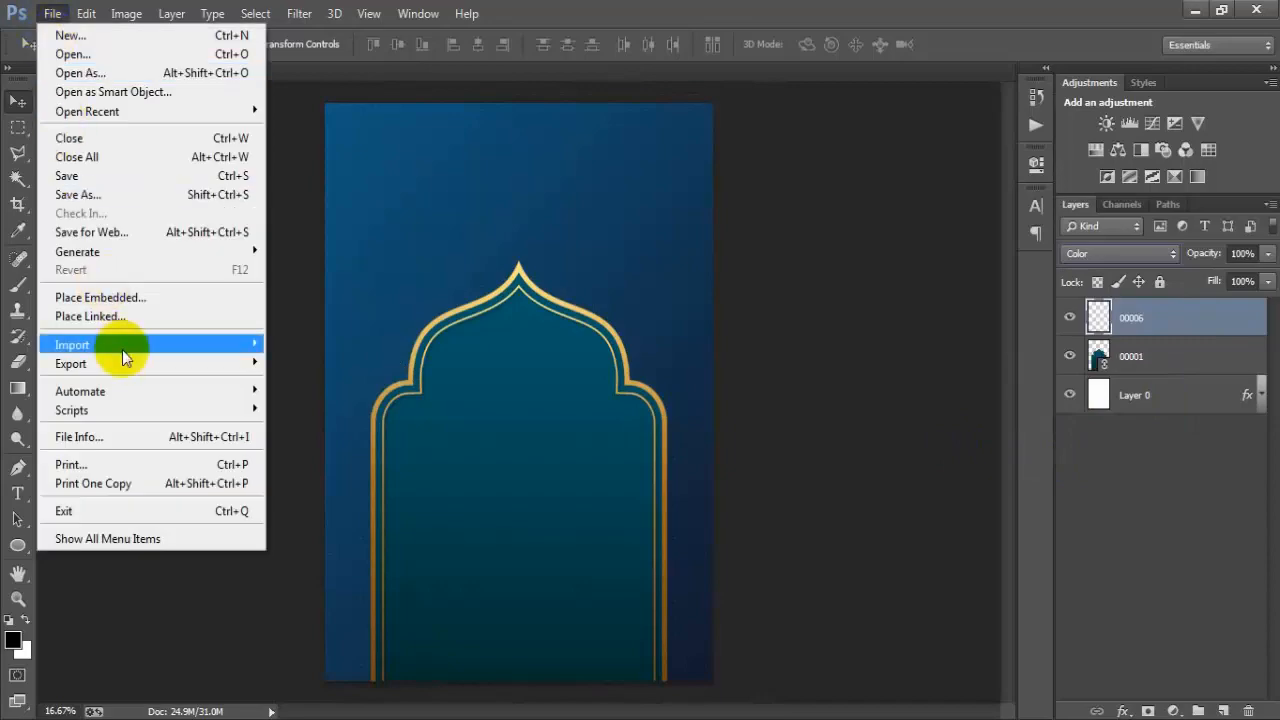
left_click(119, 320)
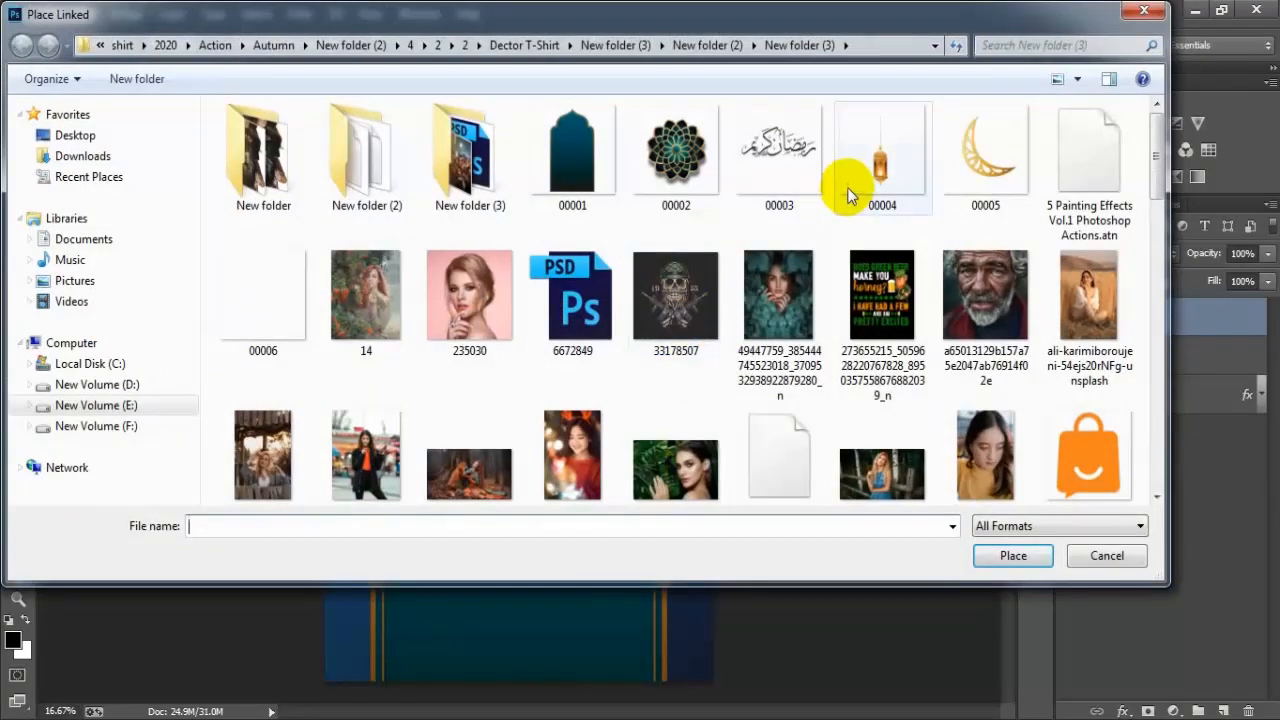
left_click(792, 165)
left_click(1008, 555)
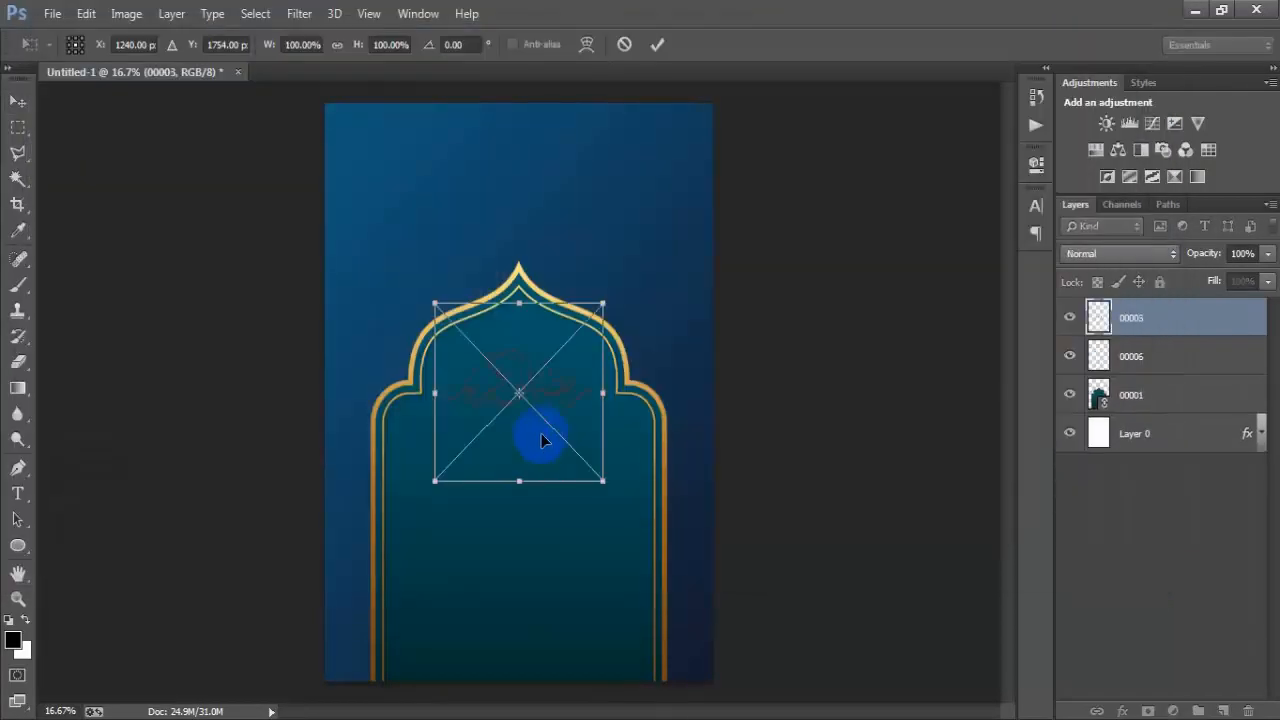
Scale the placed calligraphy to about 173% and position it above the arch's tip.
left_click_drag(603, 484, 651, 530)
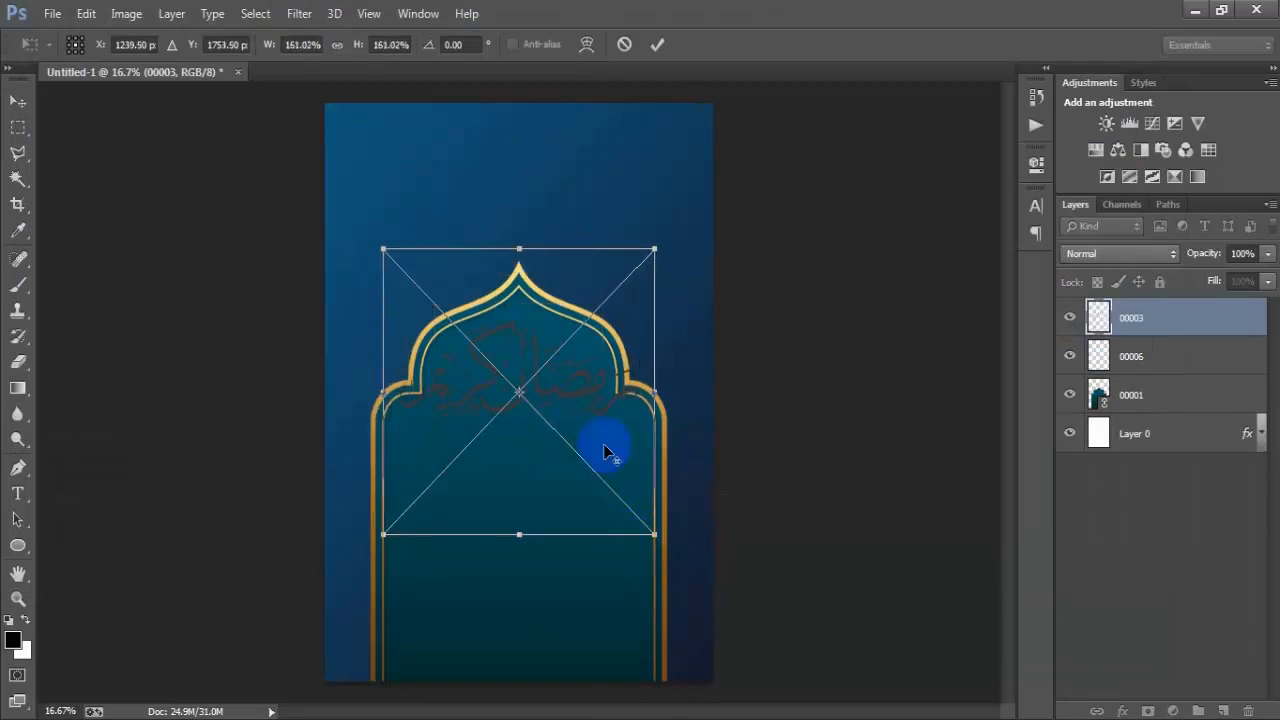
left_click_drag(606, 443, 603, 266)
left_click_drag(654, 372, 663, 377)
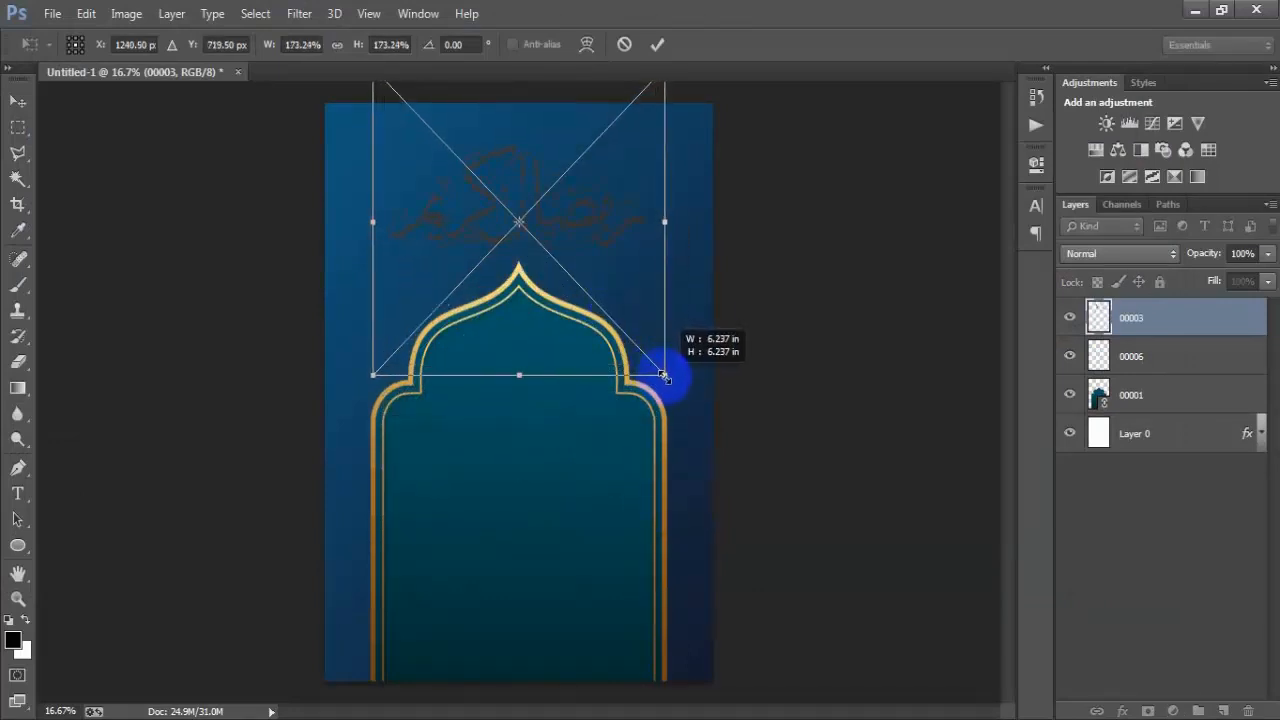
left_click(657, 44)
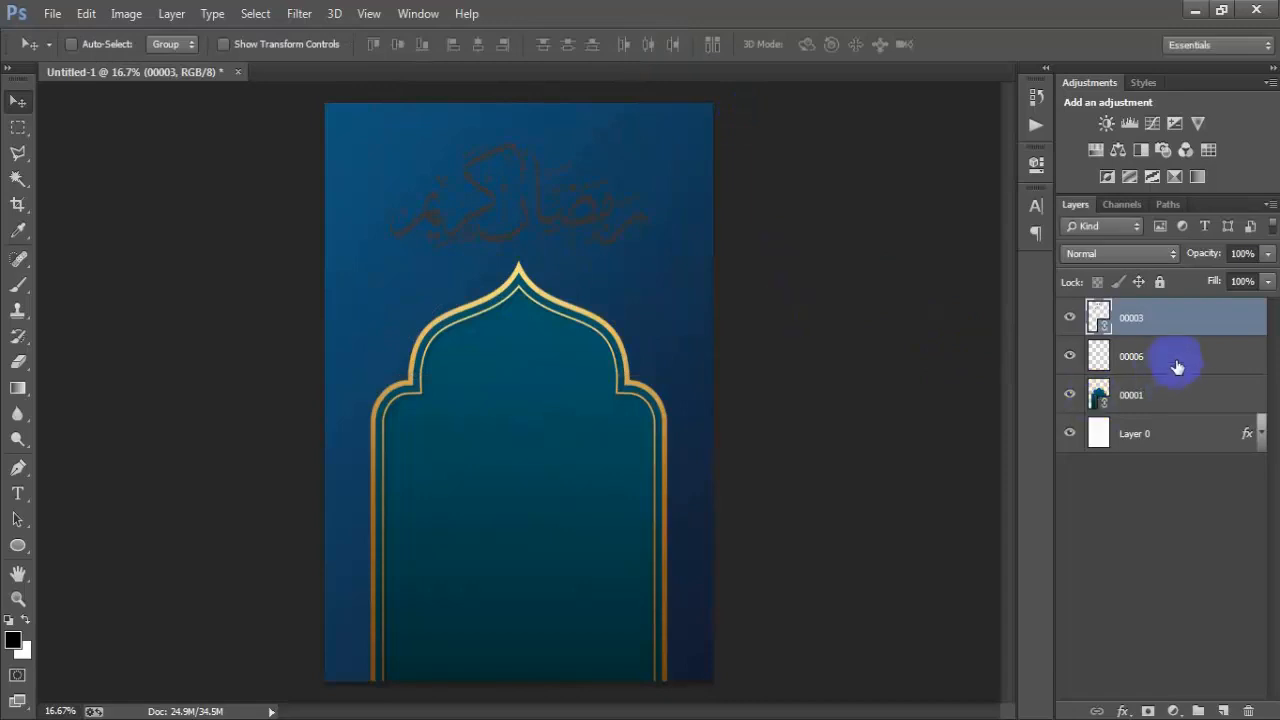
Rasterize the 00003 calligraphy layer and align its horizontal center with Layer 0.
right_click(1221, 320)
left_click(886, 371)
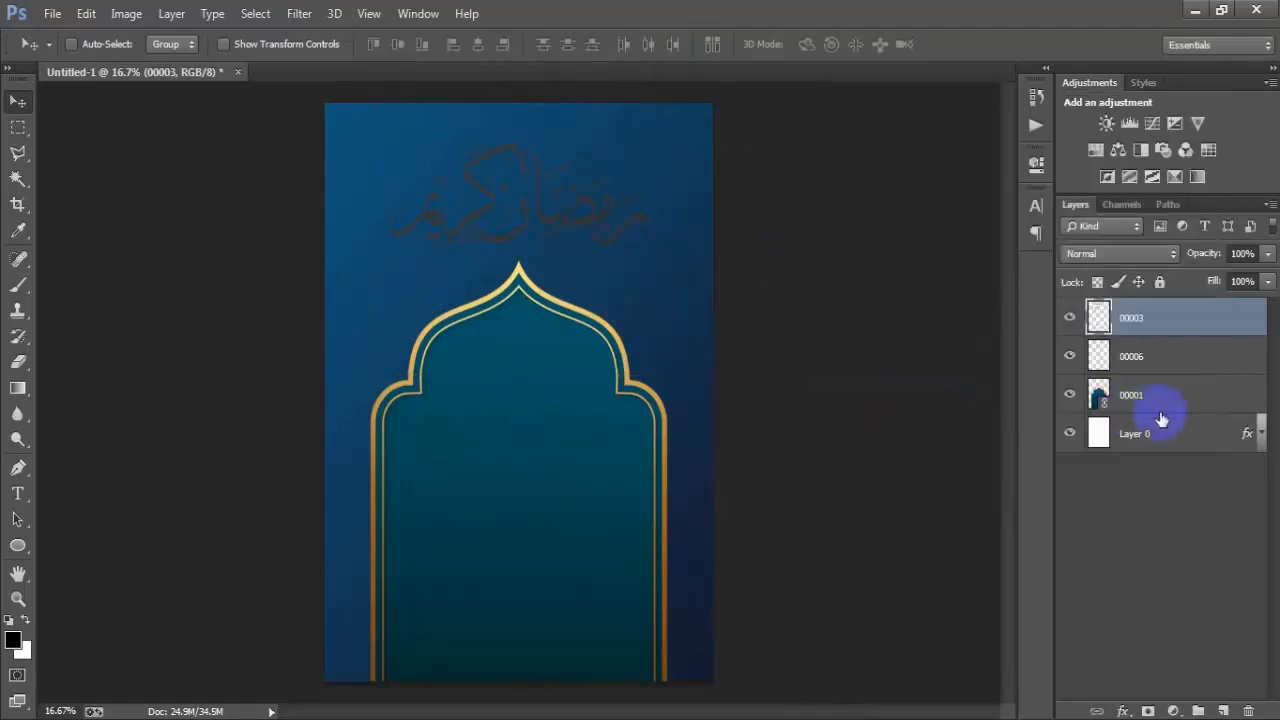
left_click(1172, 433, "ctrl")
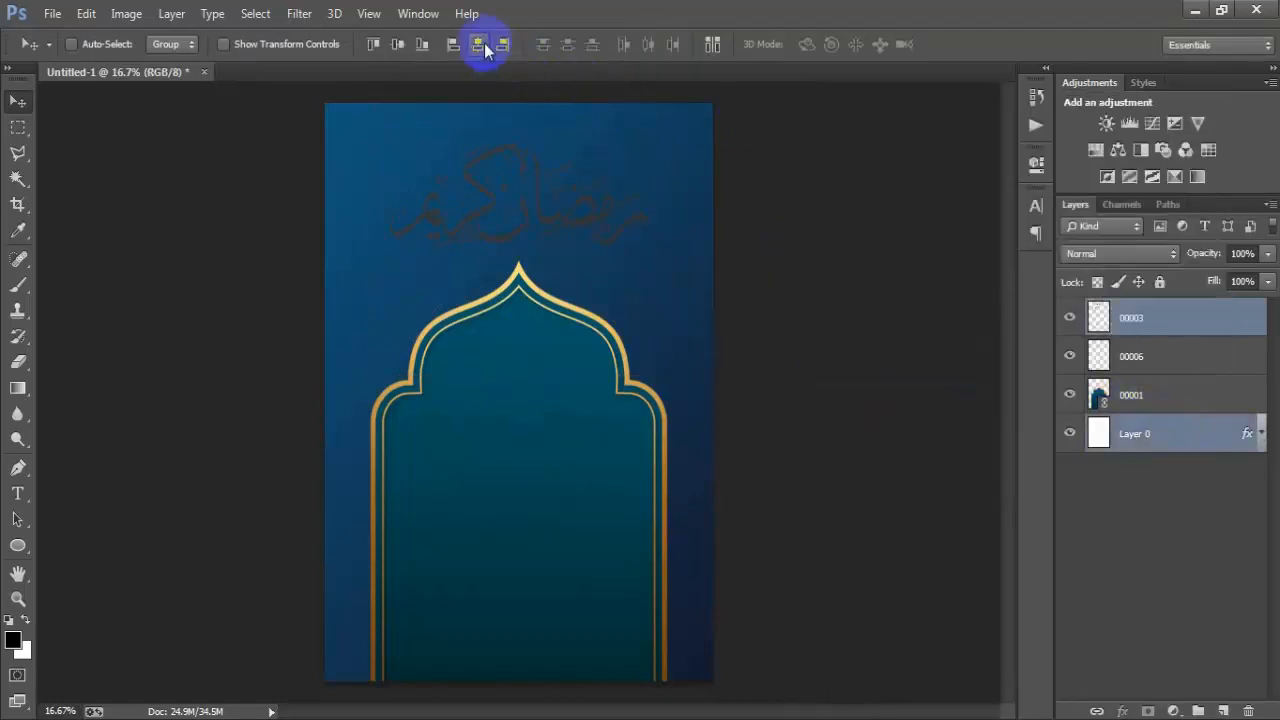
Add a Gradient Overlay to the 00003 calligraphy layer, starting from the Blue, Red, Yellow preset.
left_click(1131, 318)
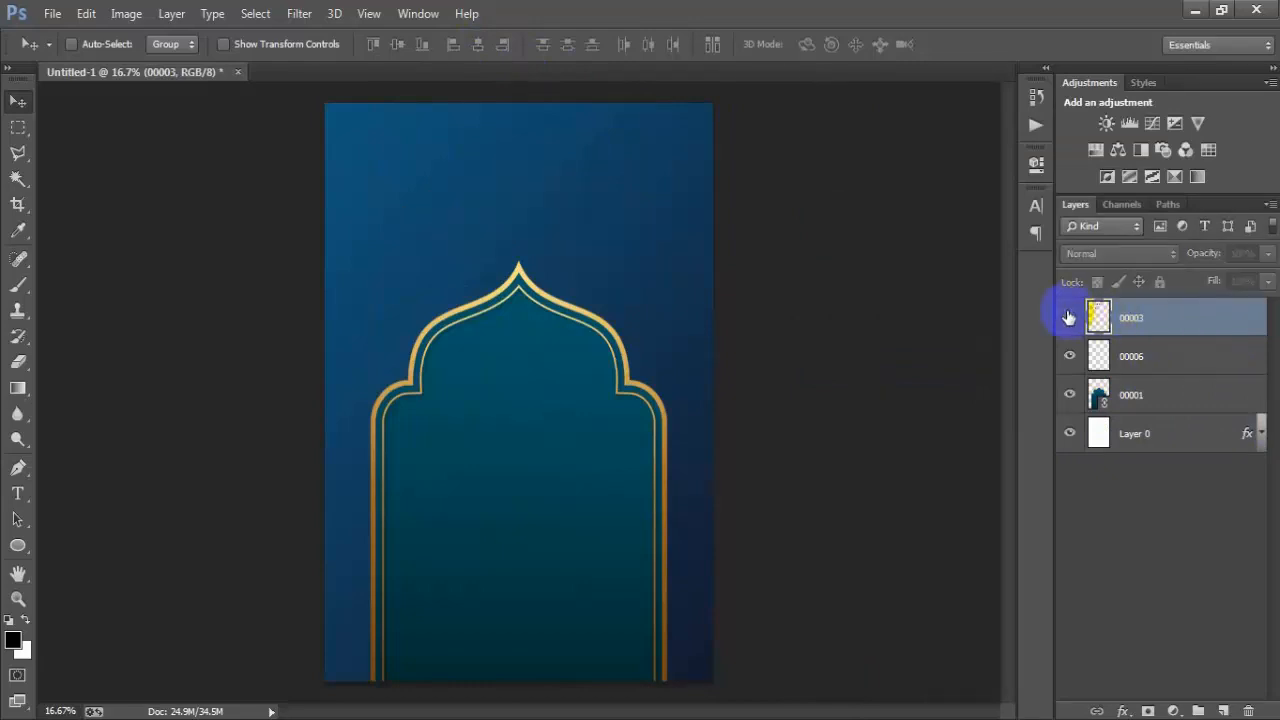
double_click(1233, 335)
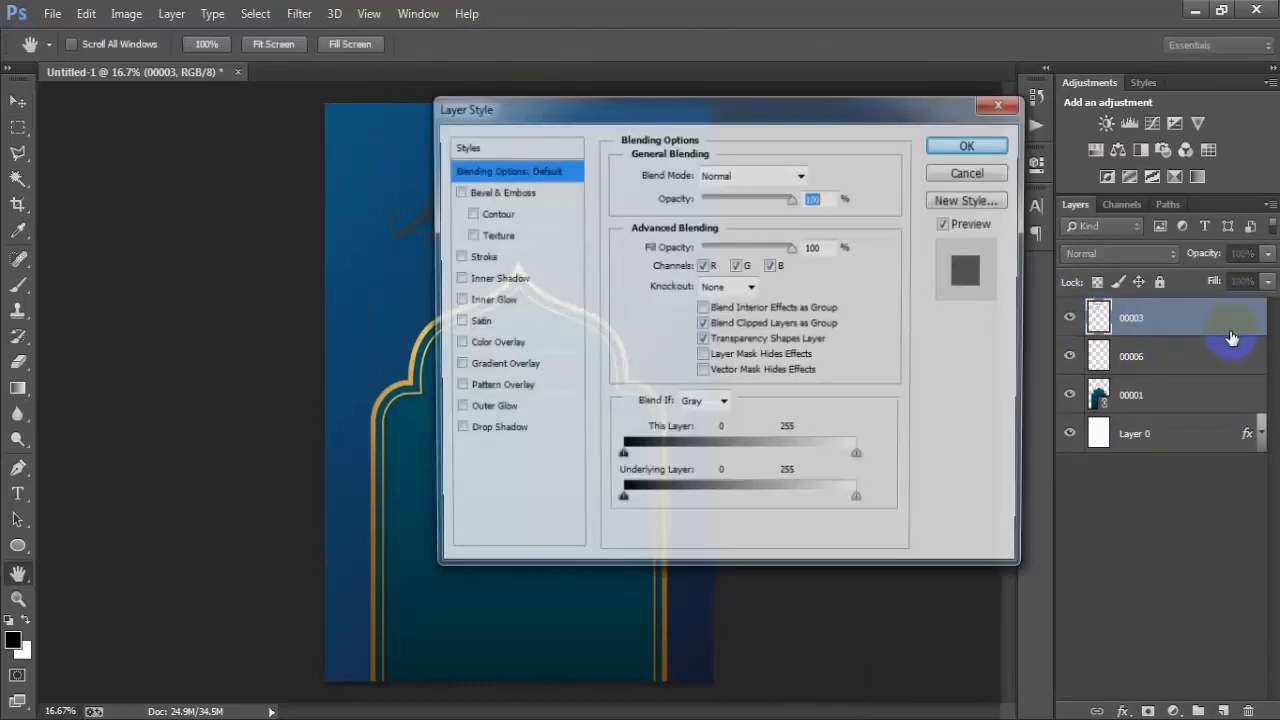
left_click(521, 368)
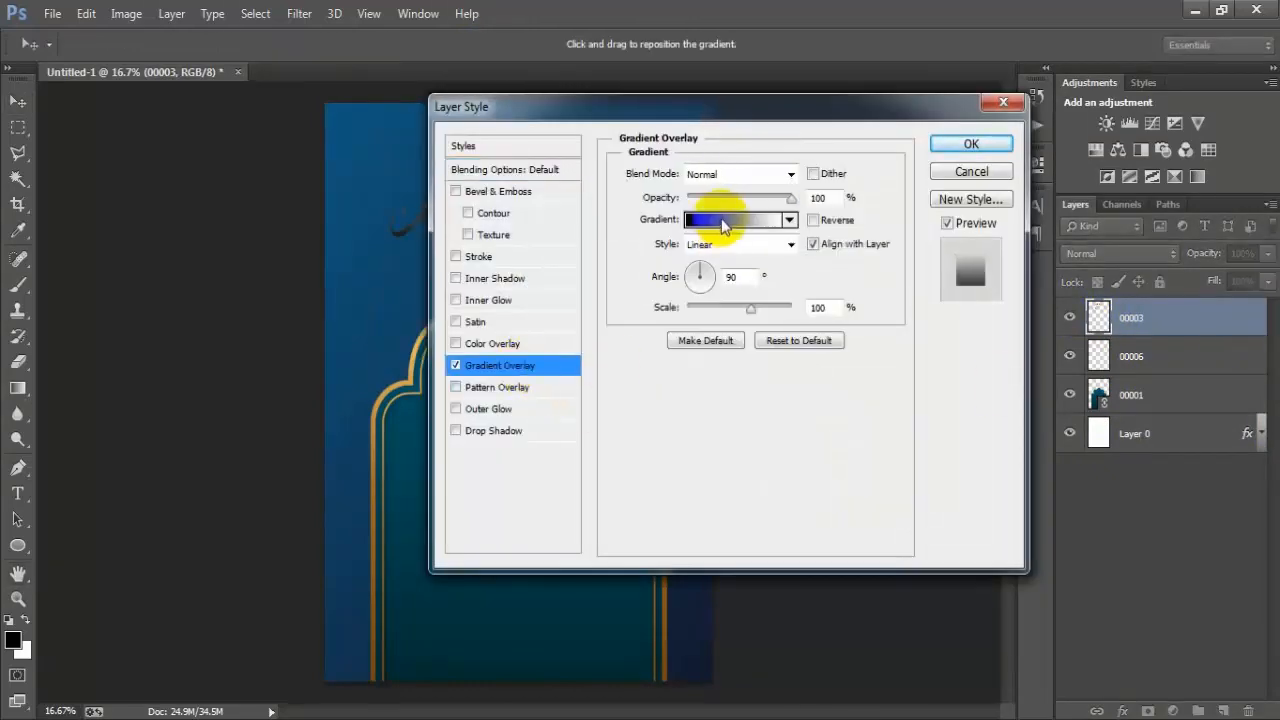
left_click(728, 220)
left_click(622, 112)
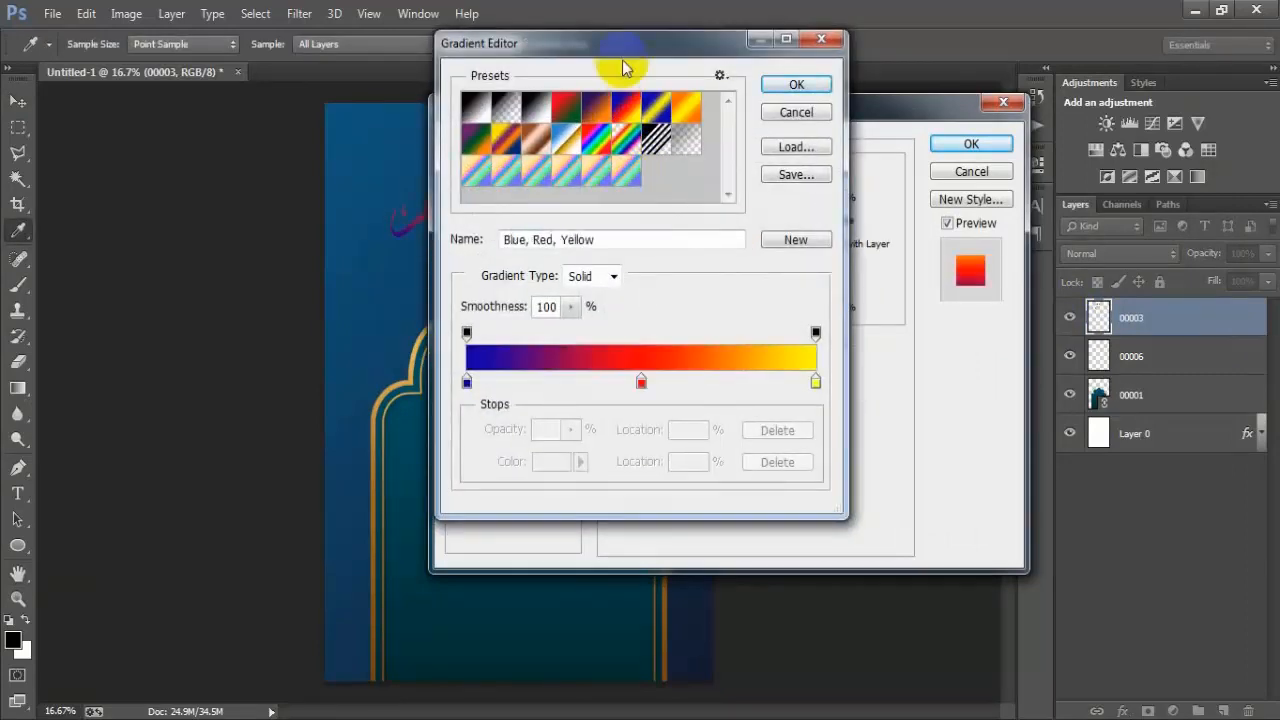
Set the color of the gradient's end stop at 100% to F9E785.
left_click(815, 381)
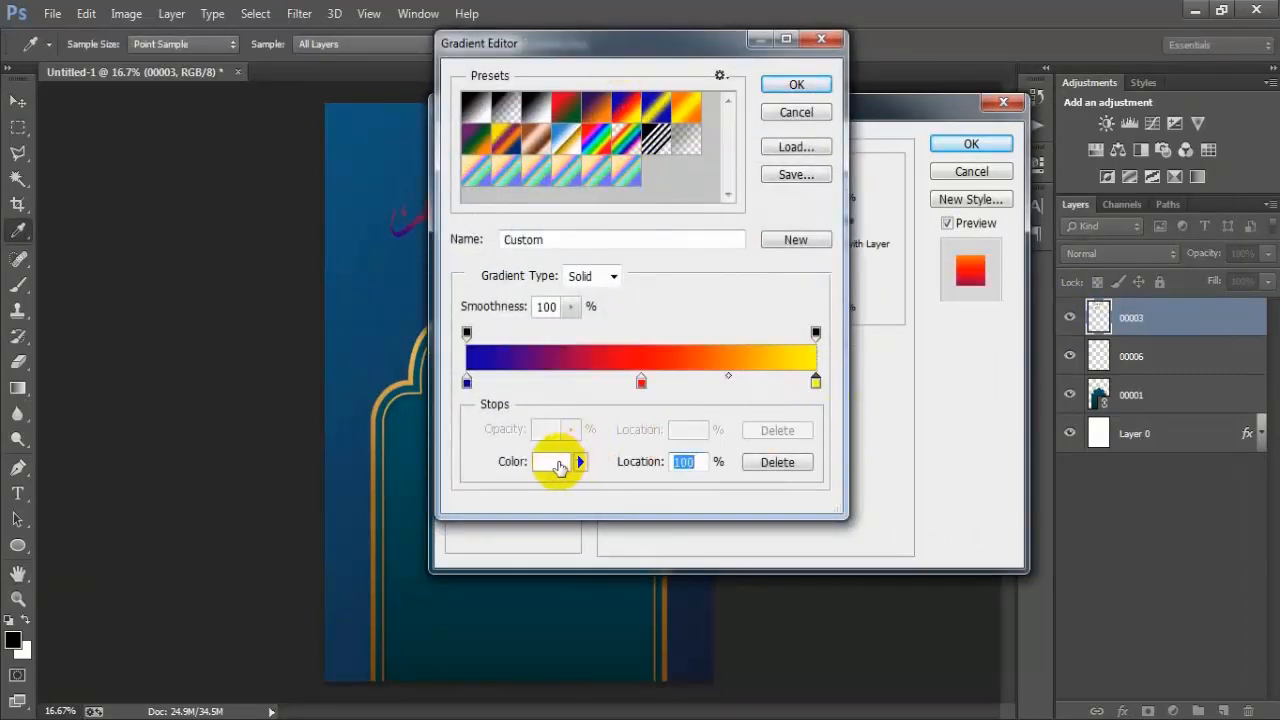
left_click(558, 462)
double_click(788, 413)
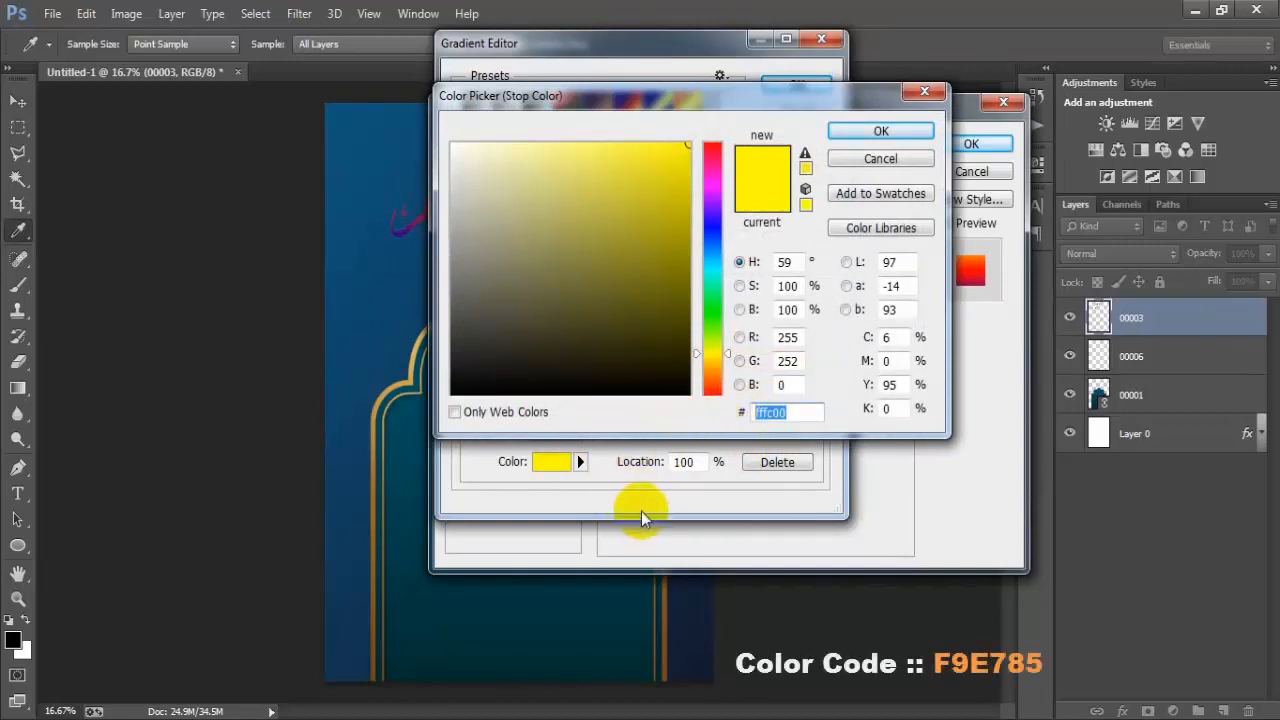
type("F")
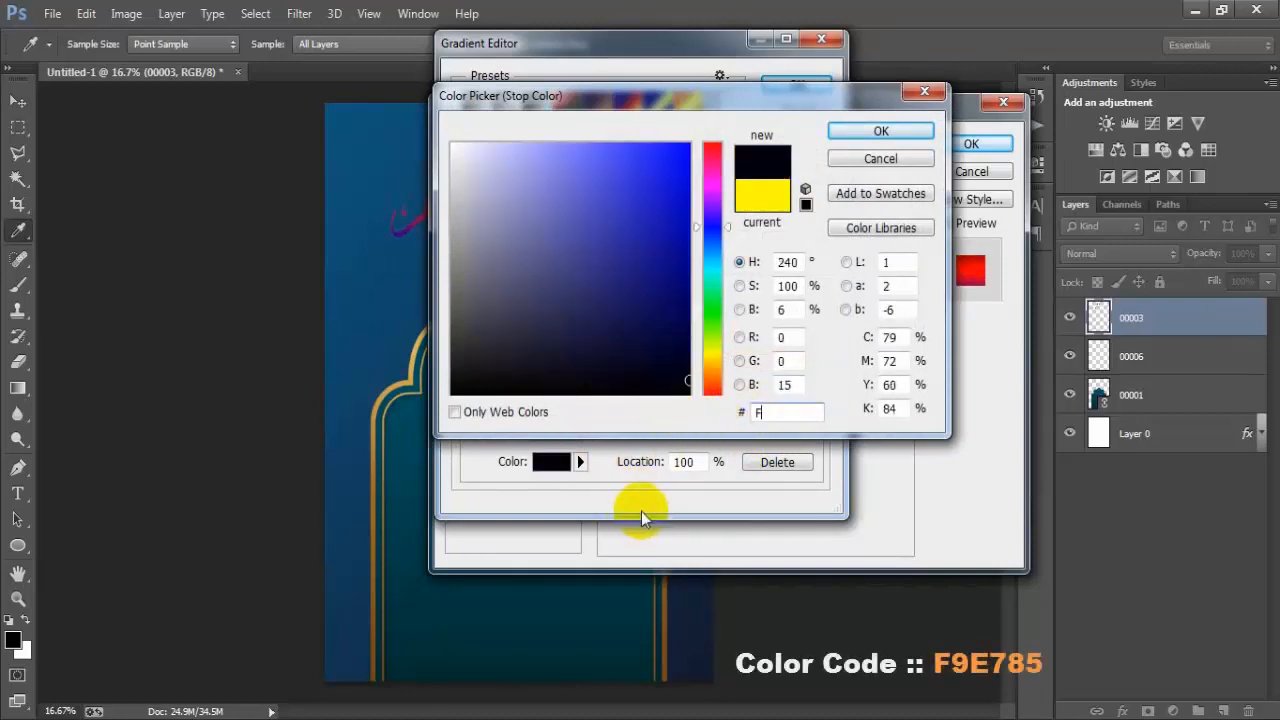
type("9E")
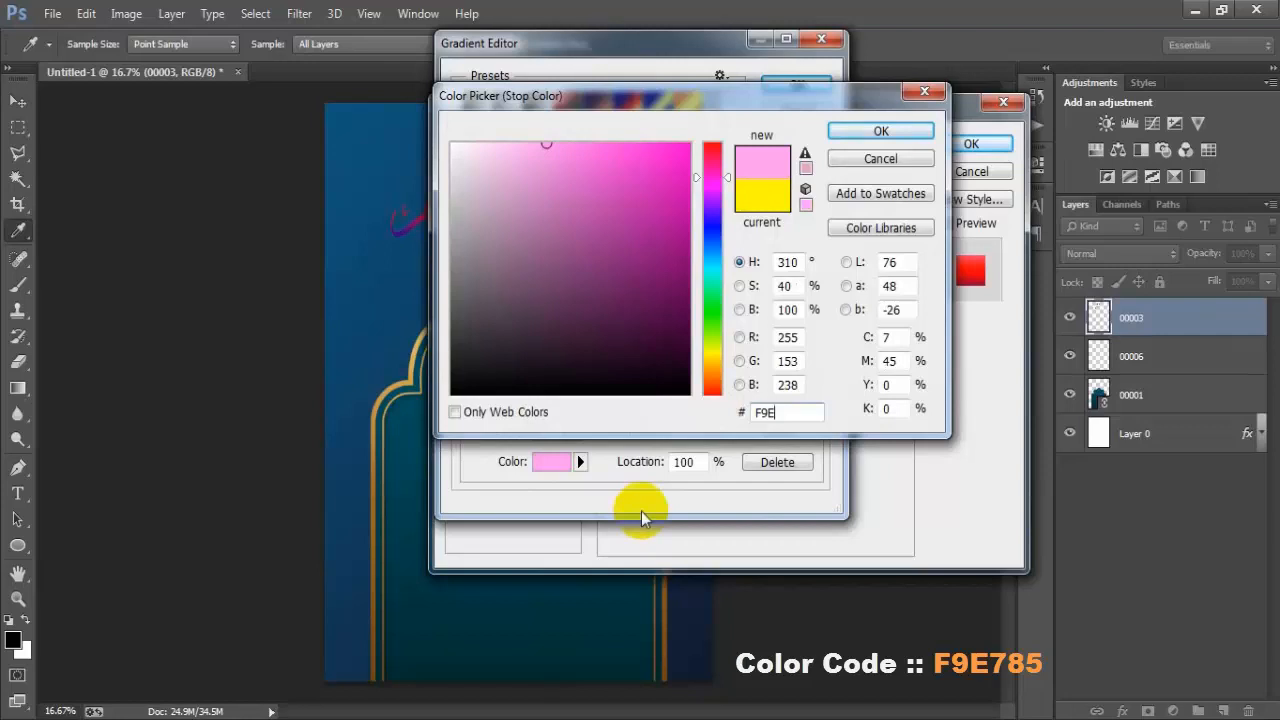
type("785")
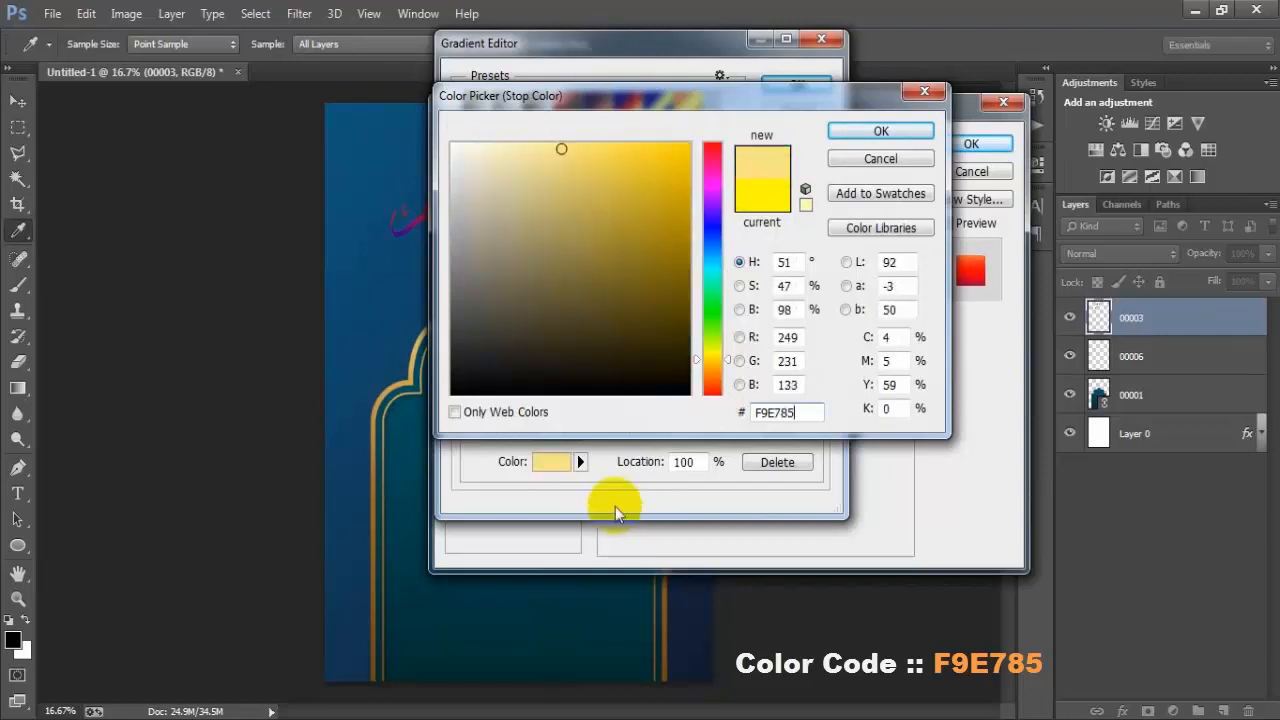
double_click(765, 413)
left_click(855, 135)
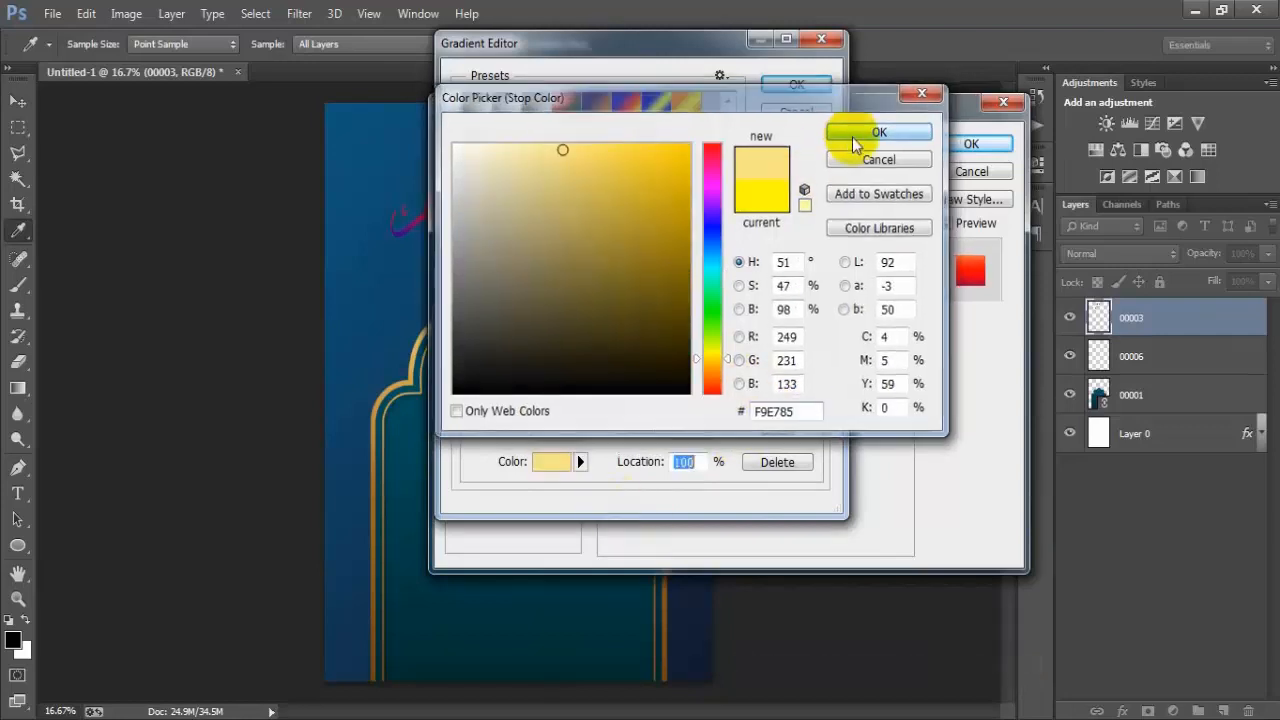
Move the gradient's middle stop to 30% and set its color to BC8A35.
left_click_drag(640, 383, 575, 390)
key("ctrl+z")
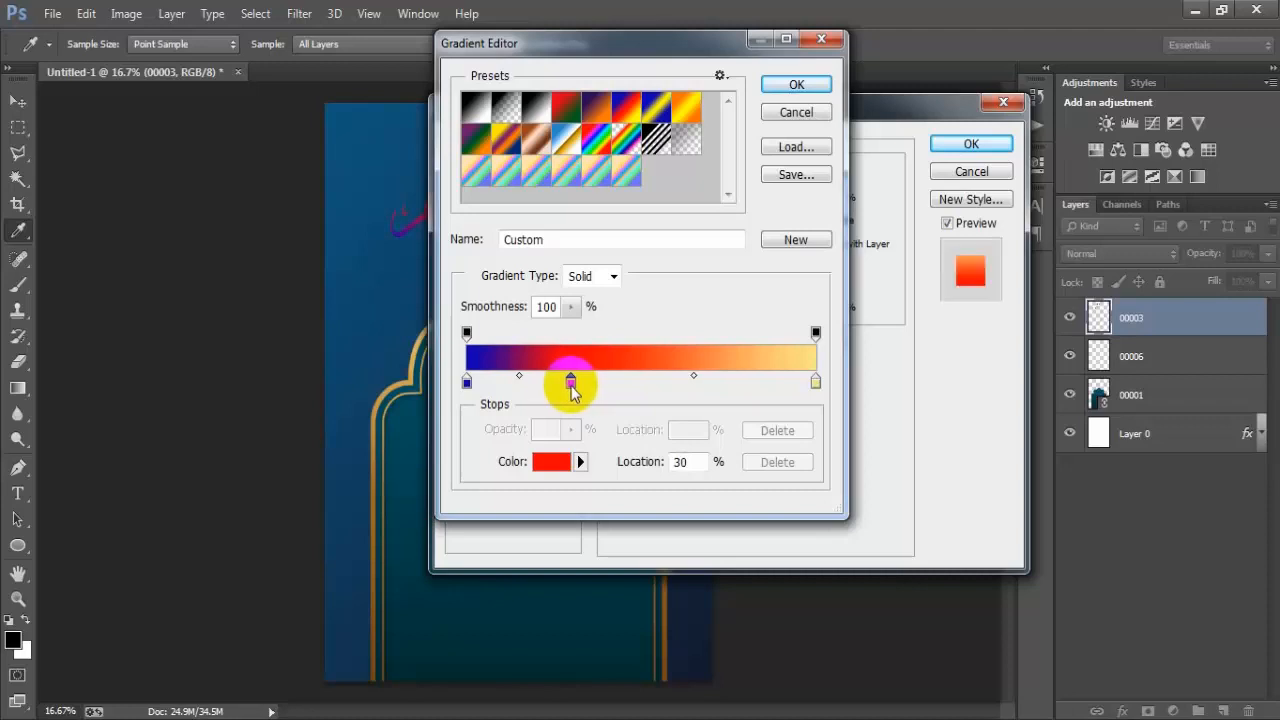
left_click(548, 462)
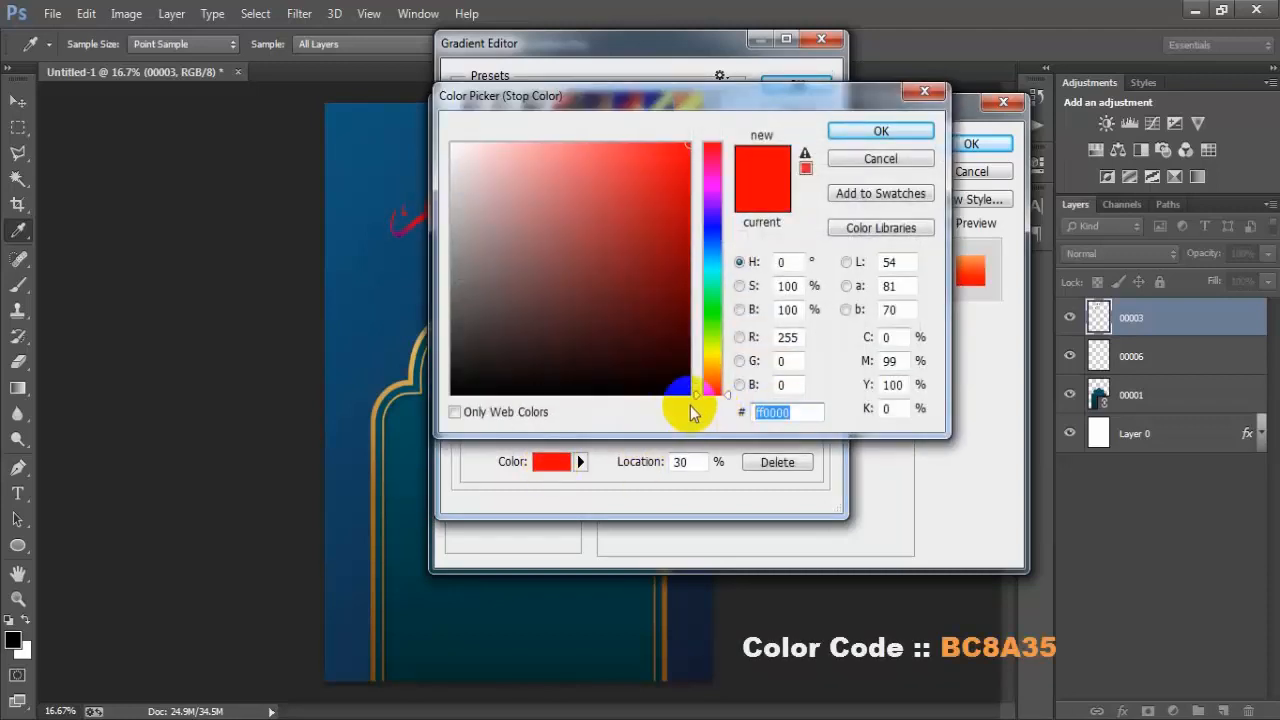
type("BC")
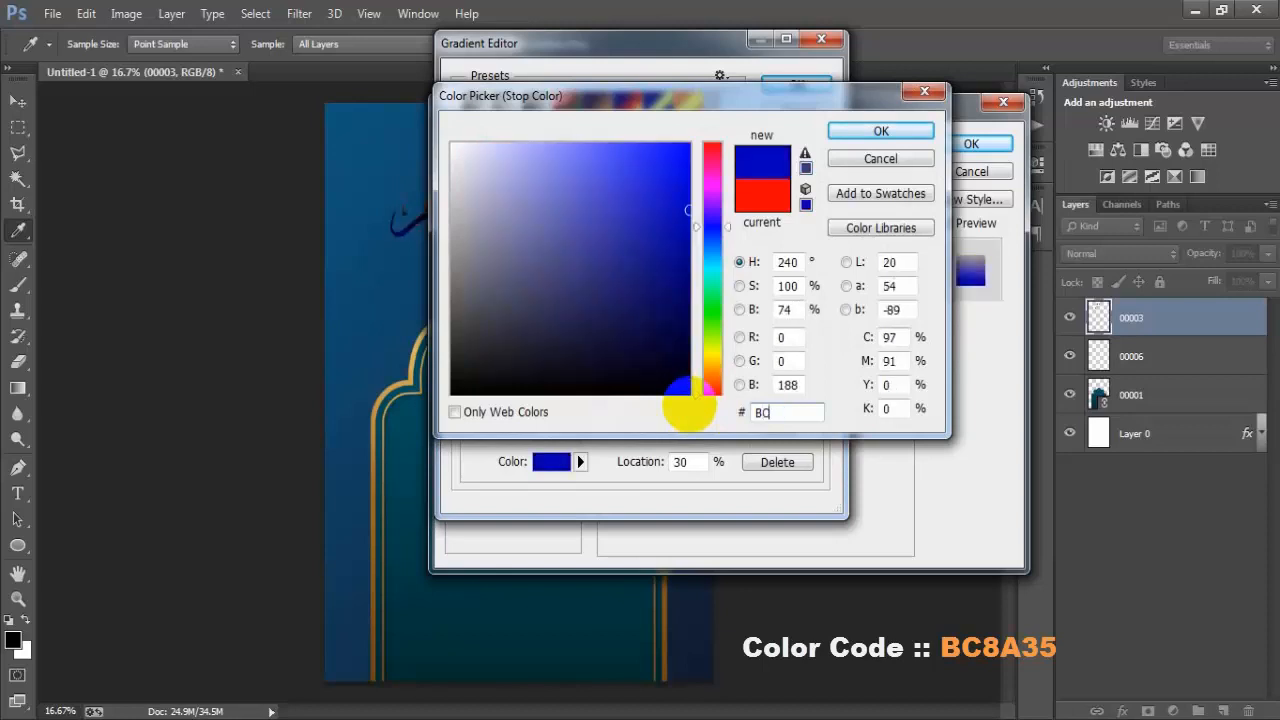
type("8A")
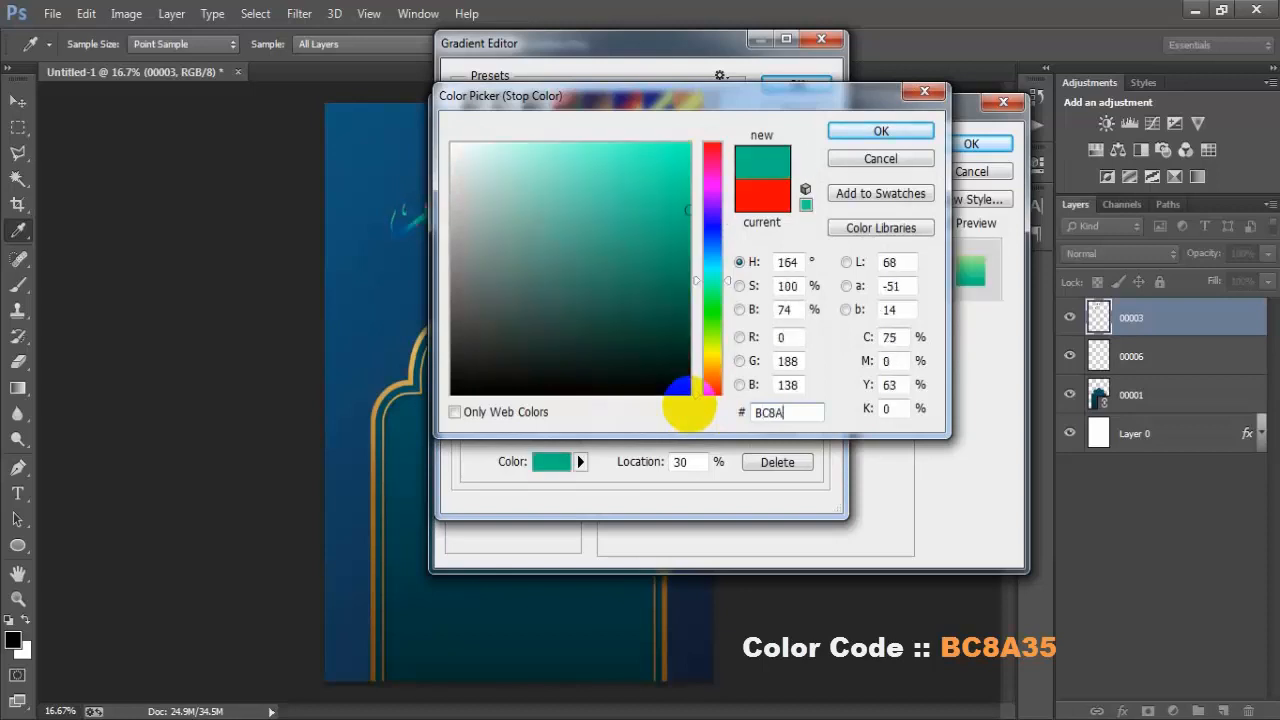
type("35")
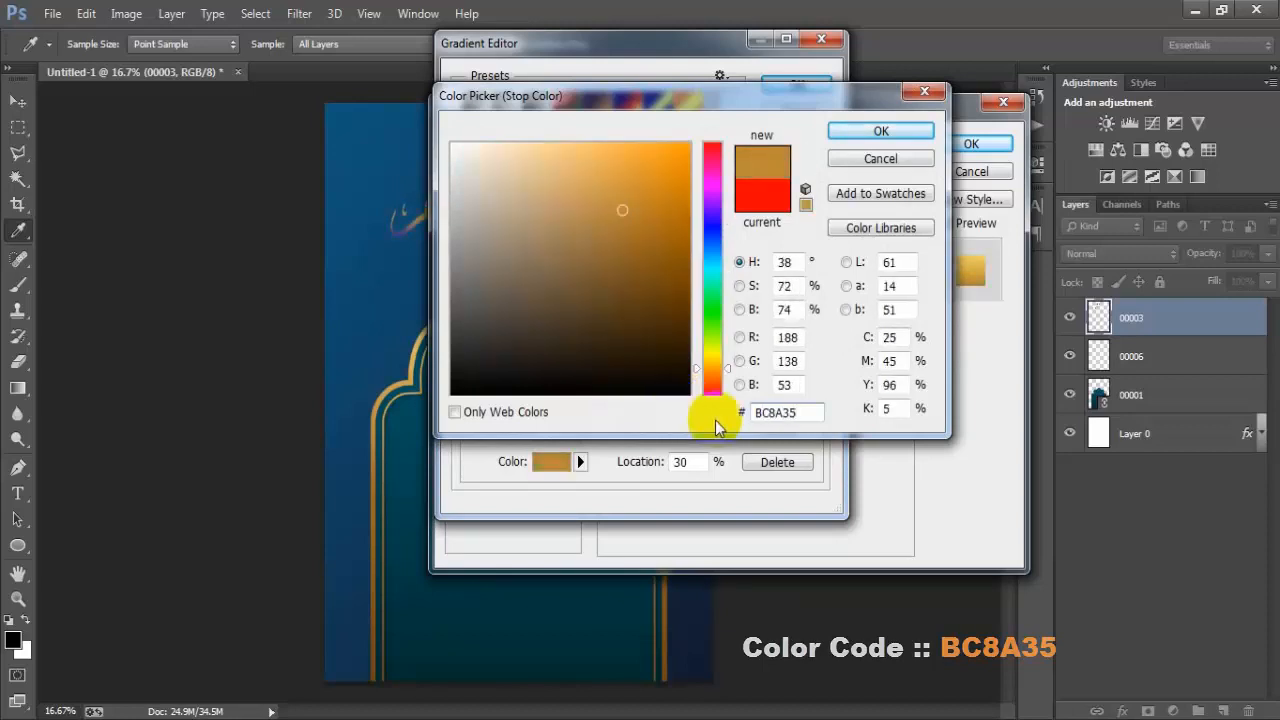
double_click(760, 412)
left_click(878, 131)
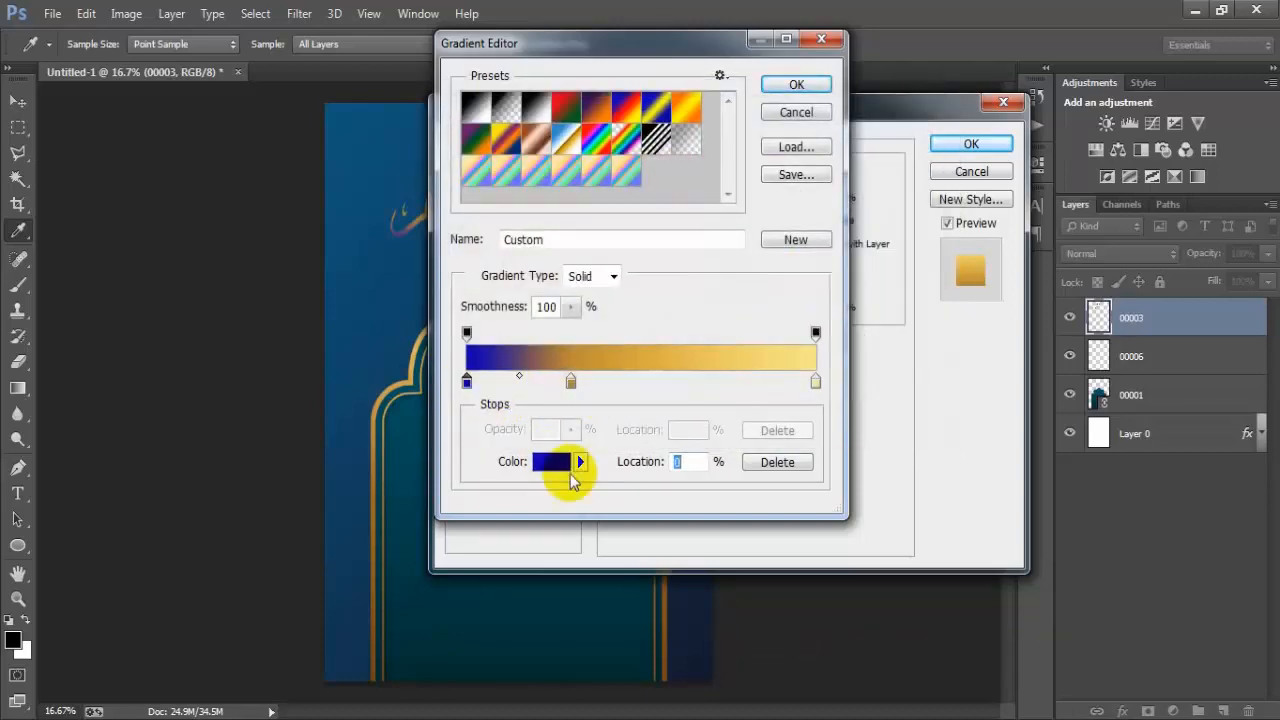
Set the color of the gradient's start stop at 0% to D7AA55, accept the gradient and turn off Align with Layer for the overlay.
left_click(548, 463)
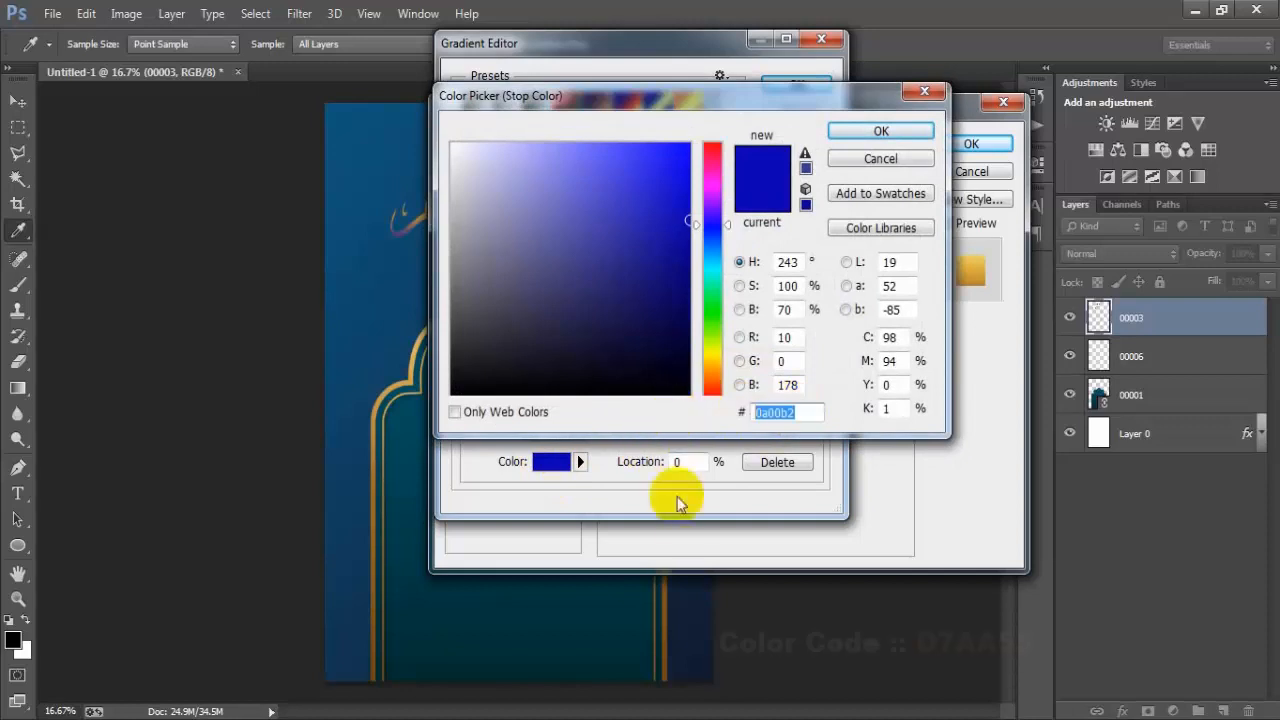
type("D7")
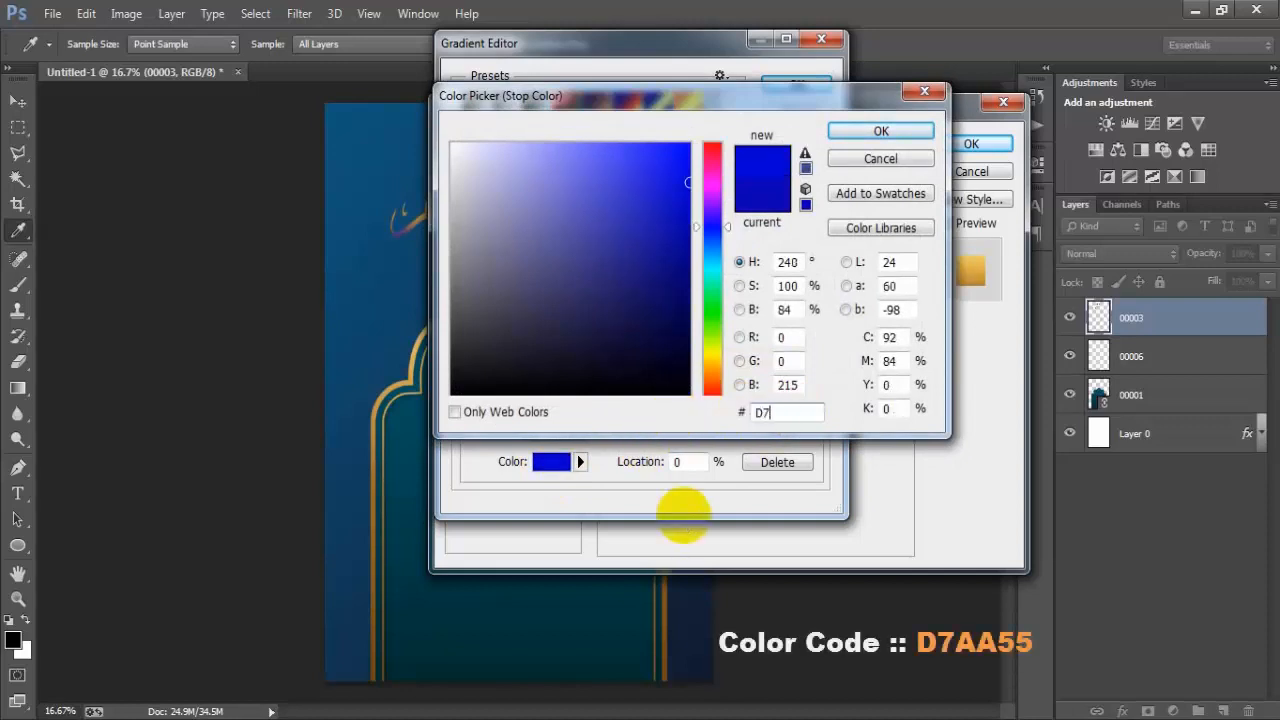
type("AA55")
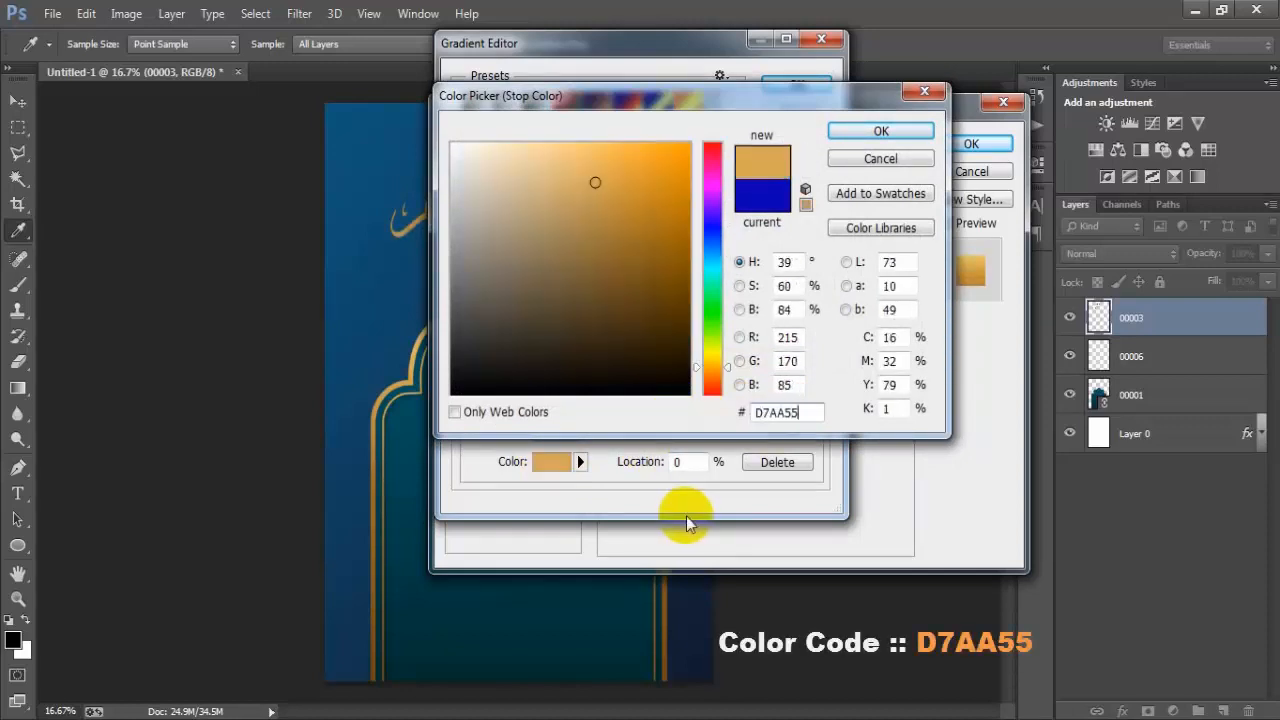
left_click_drag(796, 412, 752, 412)
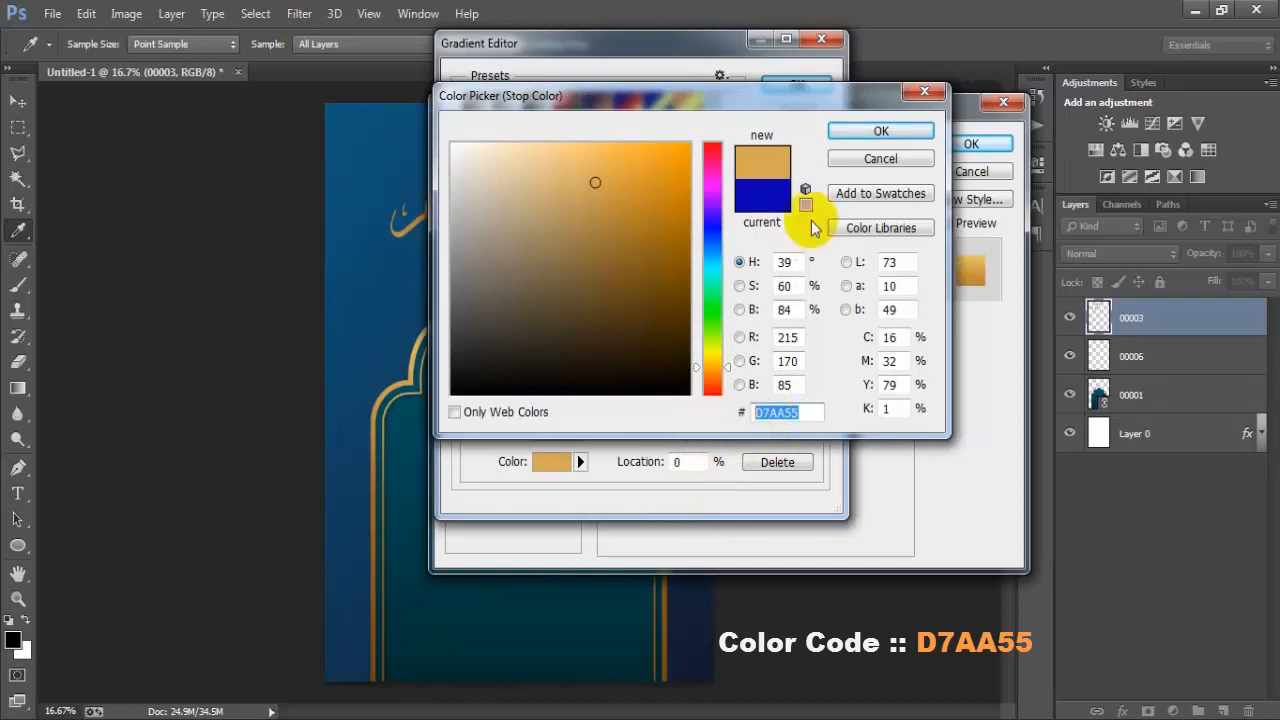
left_click(843, 136)
left_click(791, 88)
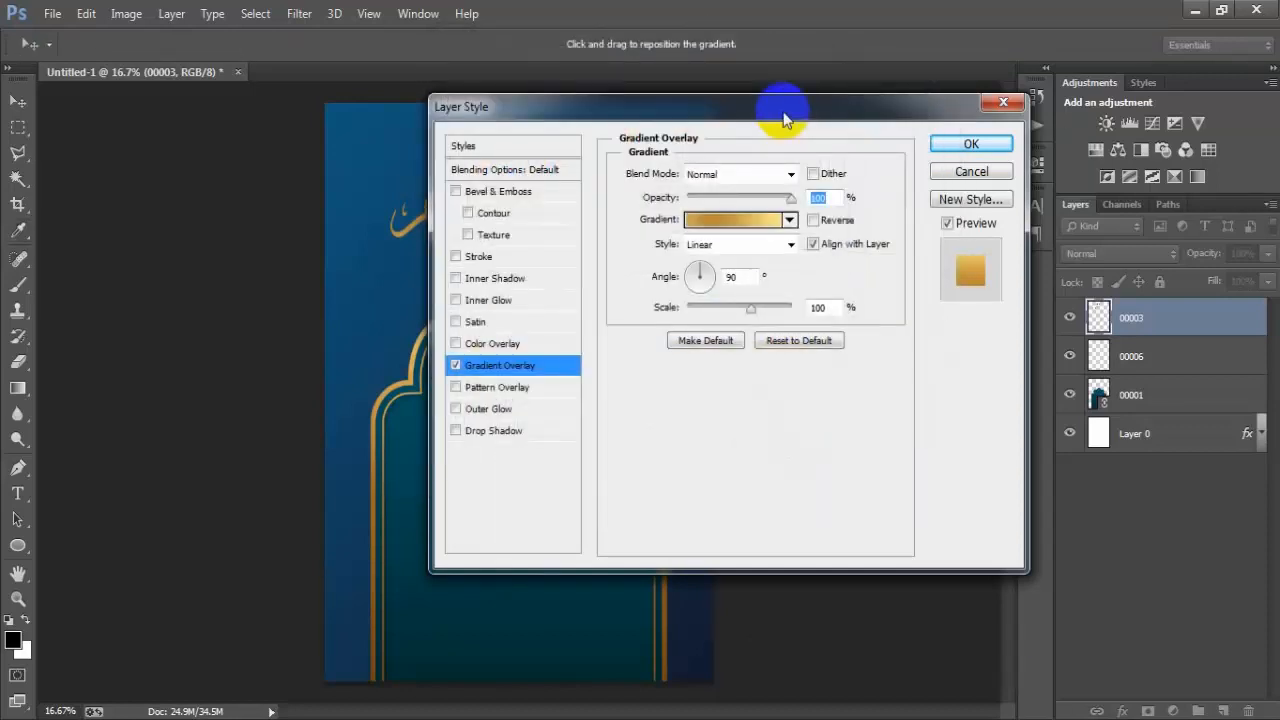
left_click_drag(792, 128, 915, 126)
left_click(935, 243)
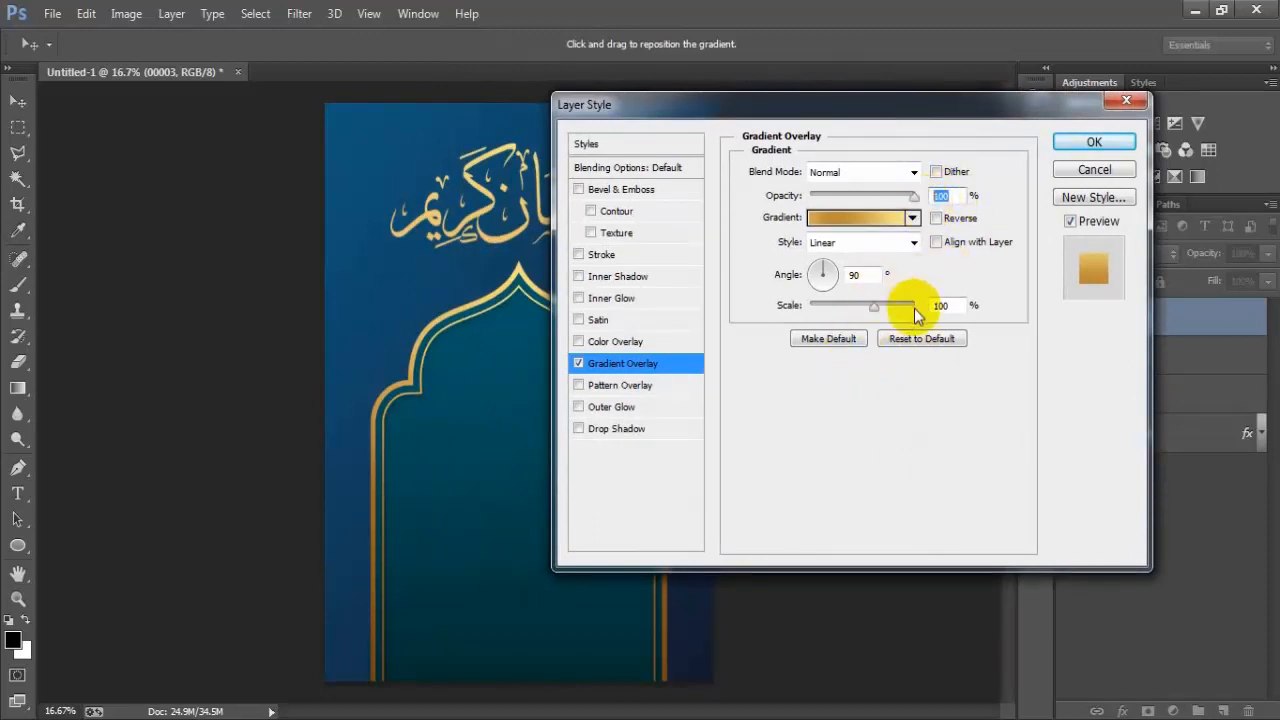
type("28")
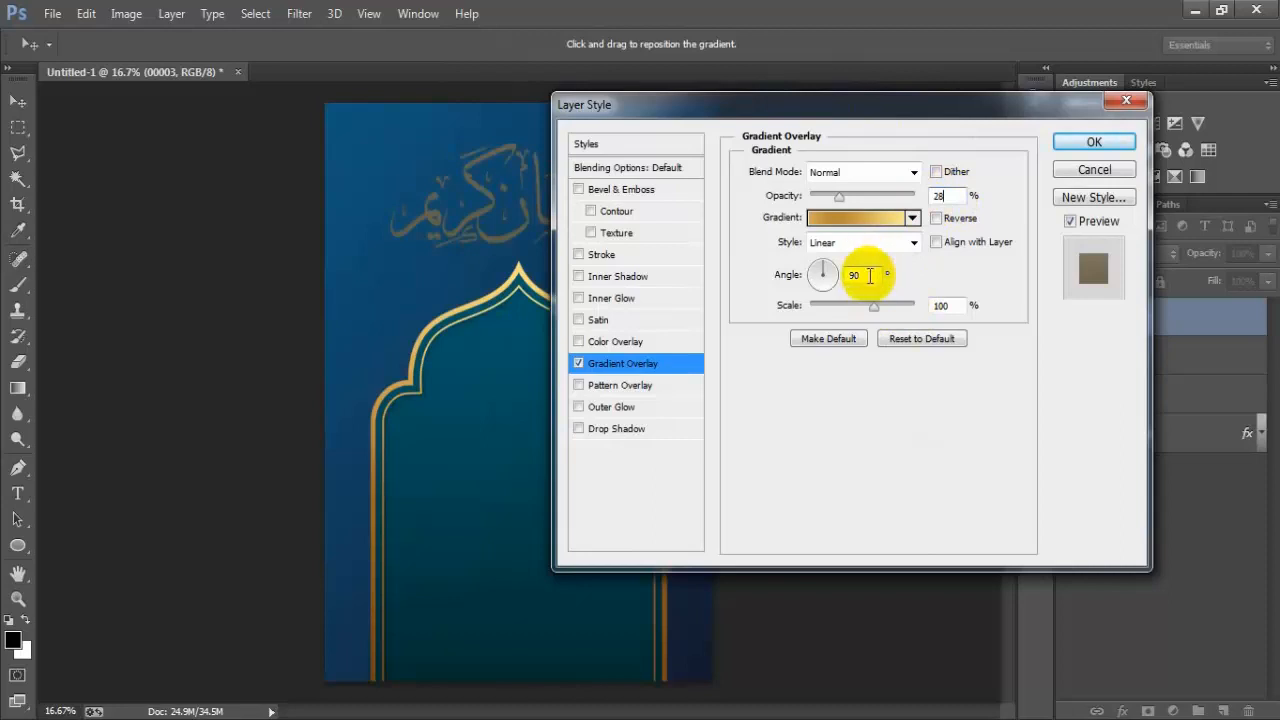
left_click_drag(868, 276, 829, 326)
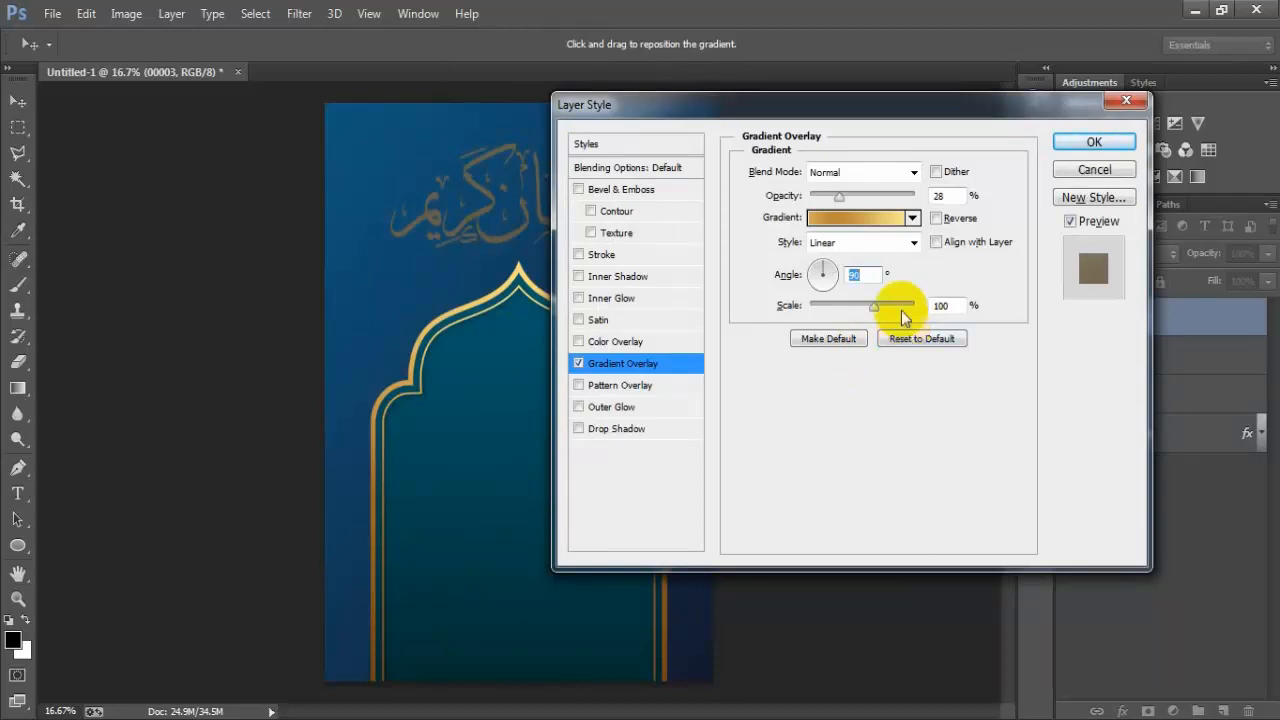
left_click_drag(838, 196, 934, 196)
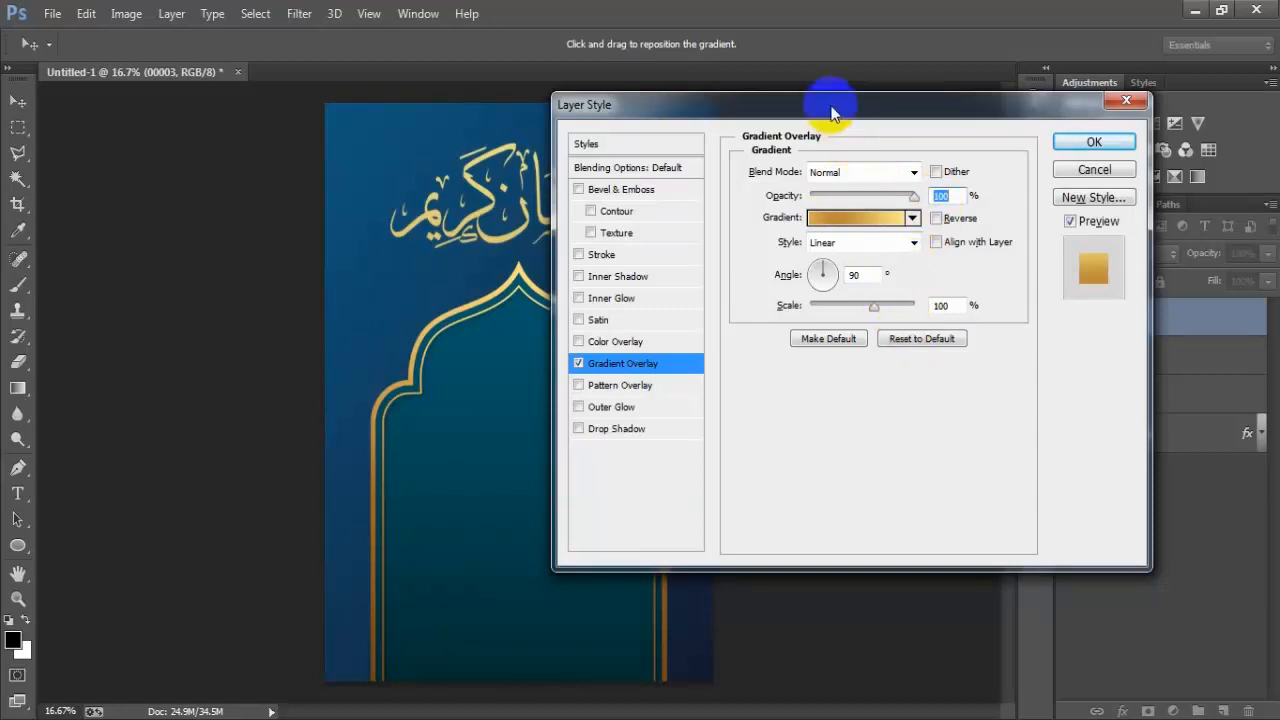
Compare the calligraphy's gradient overlay with and without Align with Layer, leaving the option off.
left_click_drag(832, 111, 902, 105)
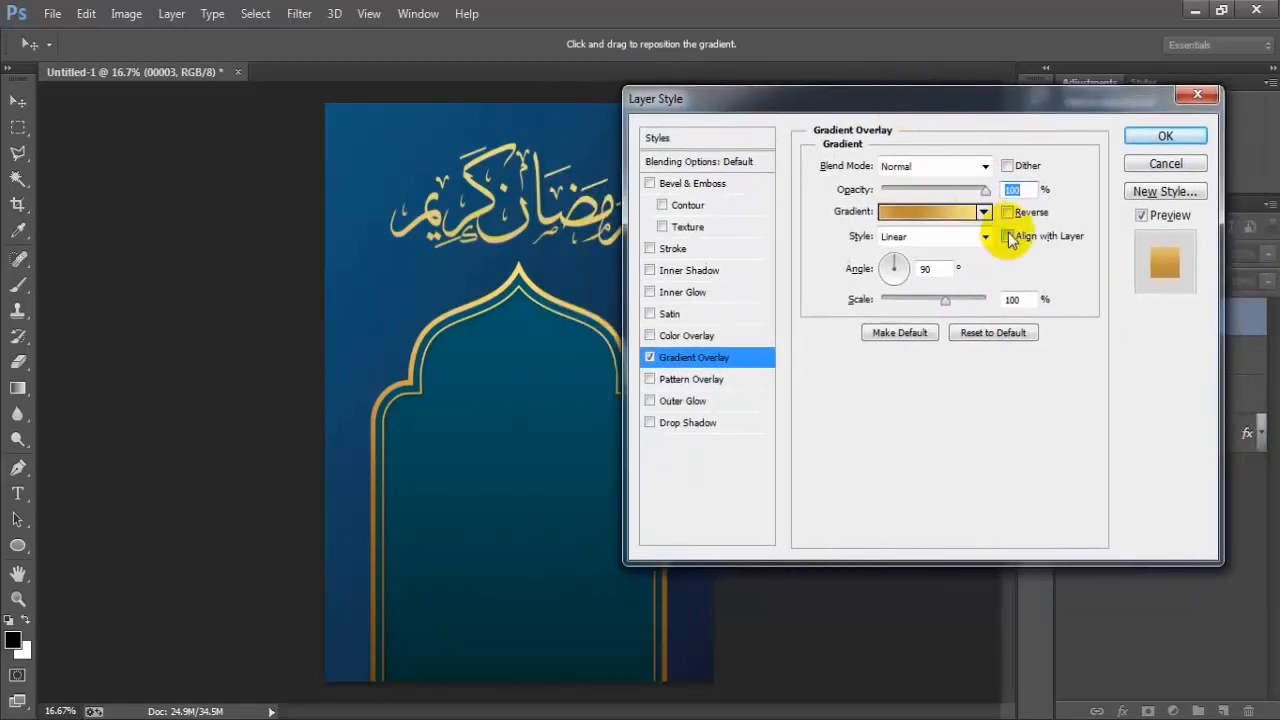
left_click(1007, 237)
left_click(1010, 236)
left_click(1010, 236)
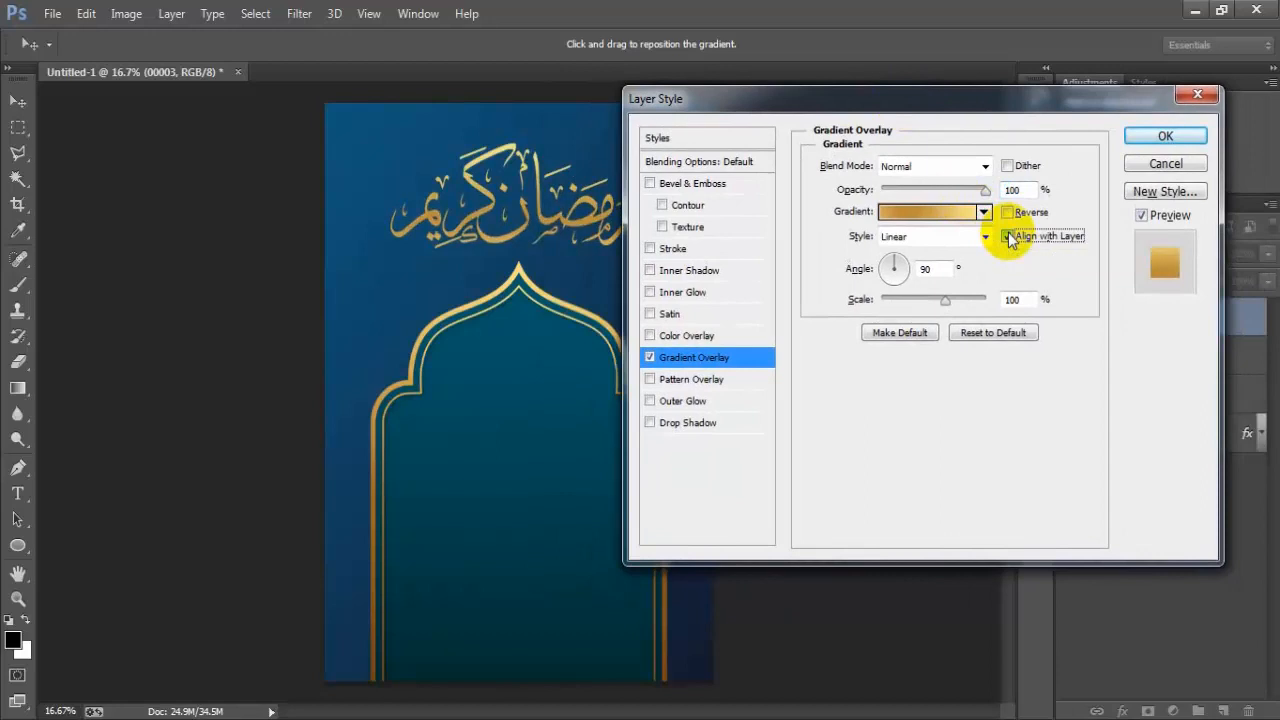
left_click(1010, 236)
left_click(466, 456)
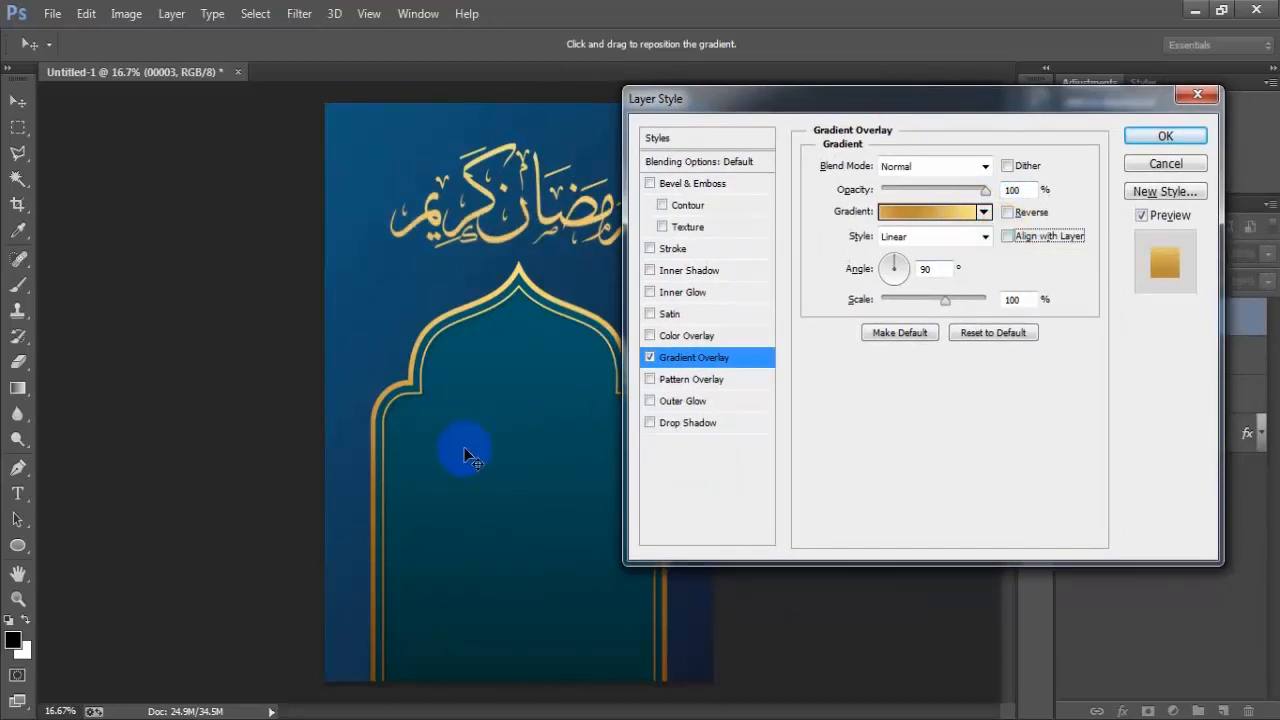
Add a Drop Shadow to the calligraphy with 28% opacity, 135° angle, 20 px distance, 4% spread and 16 px size.
left_click(700, 423)
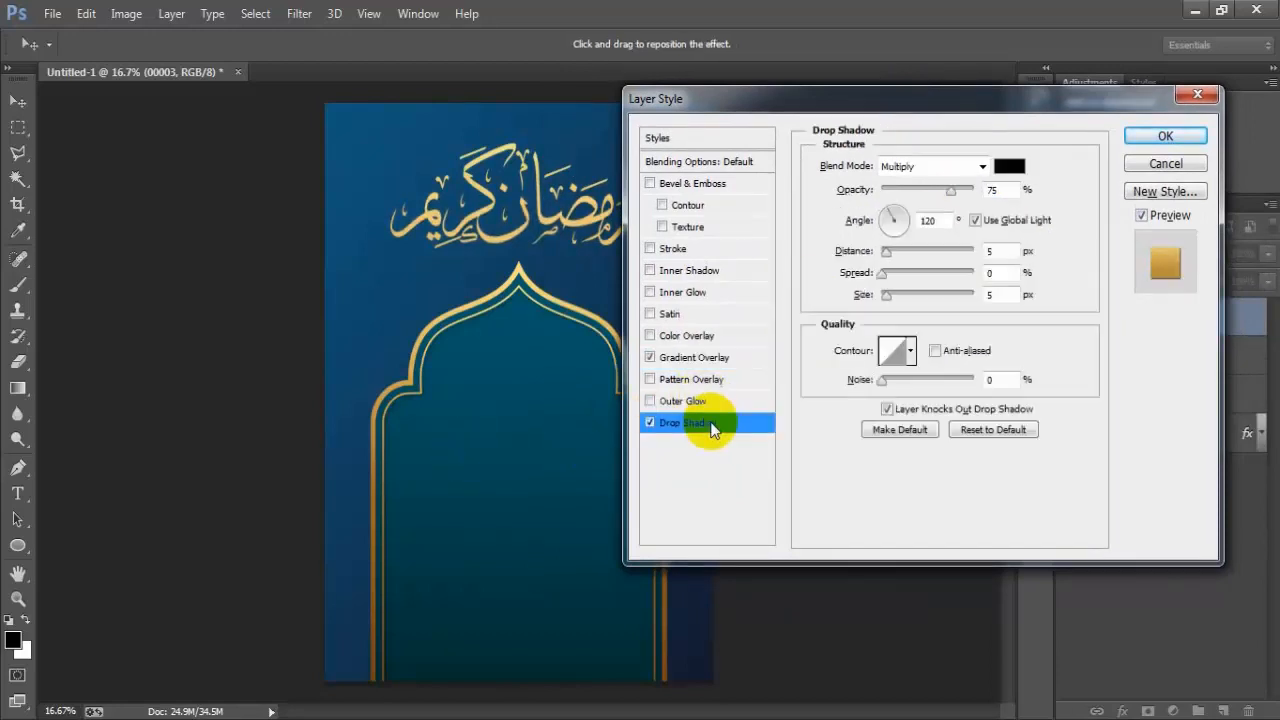
double_click(1005, 189)
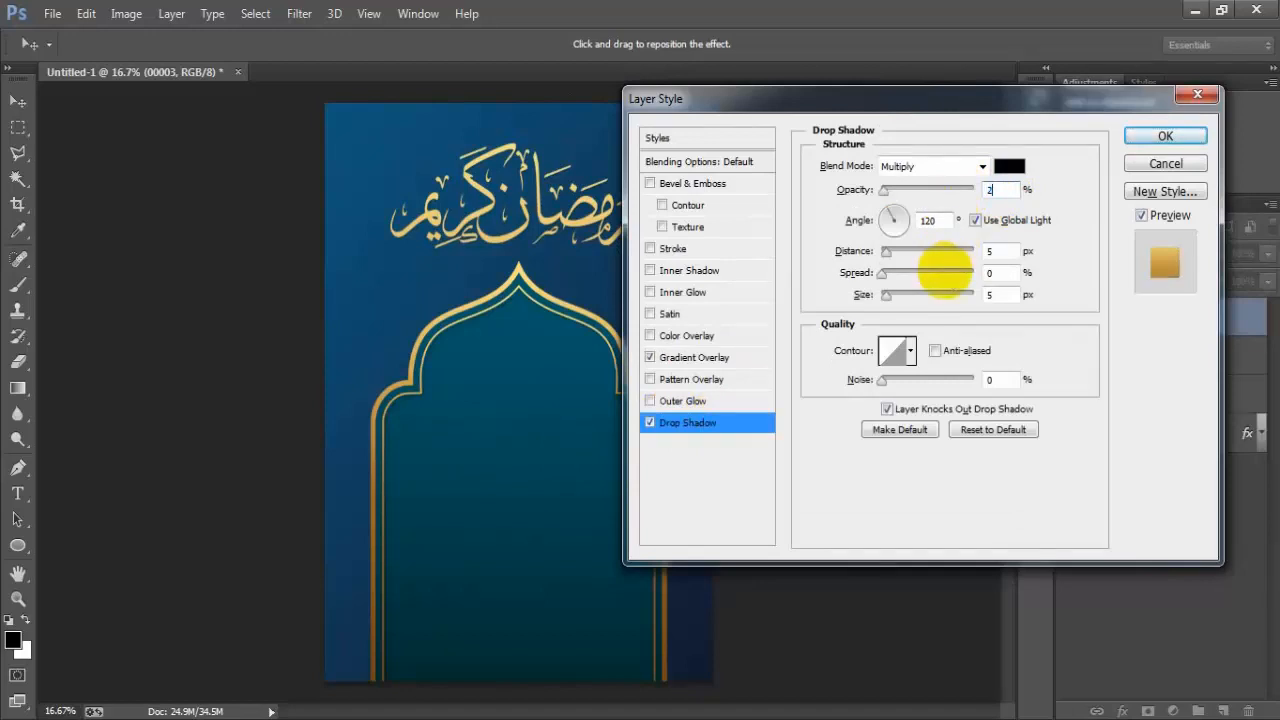
type("28")
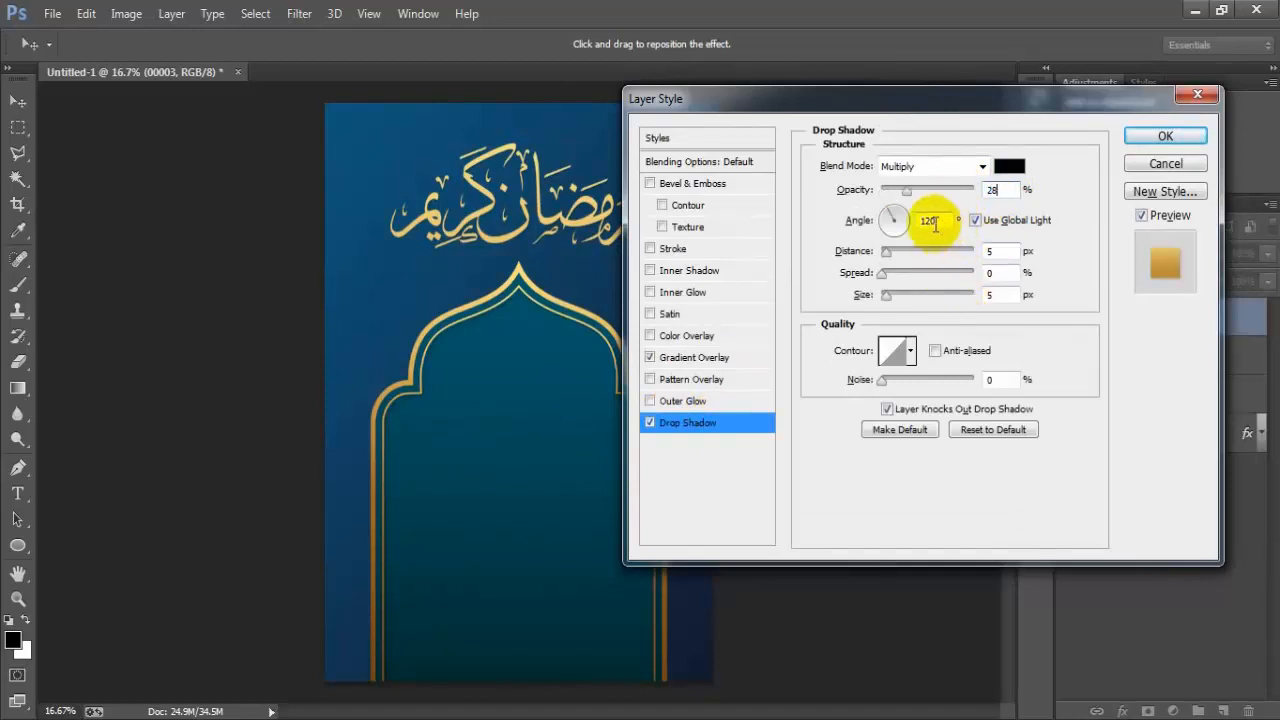
type("13")
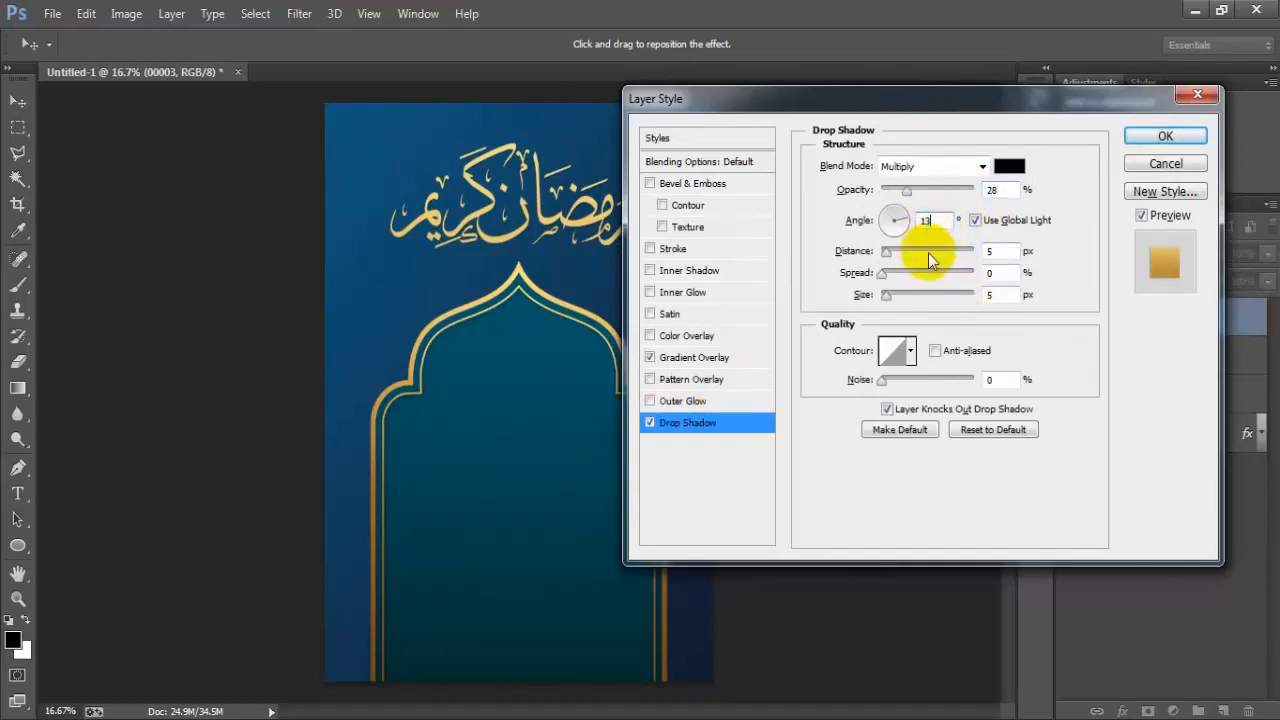
type("5")
key("Tab")
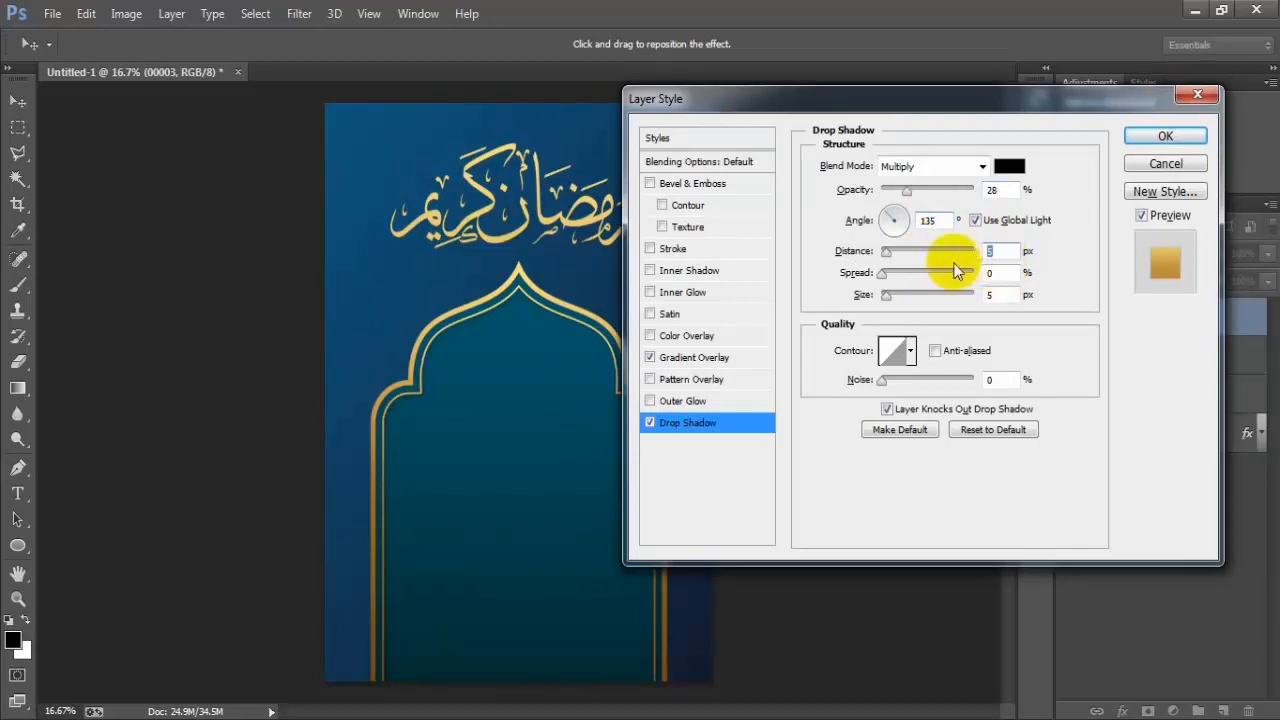
type("20")
key("Tab")
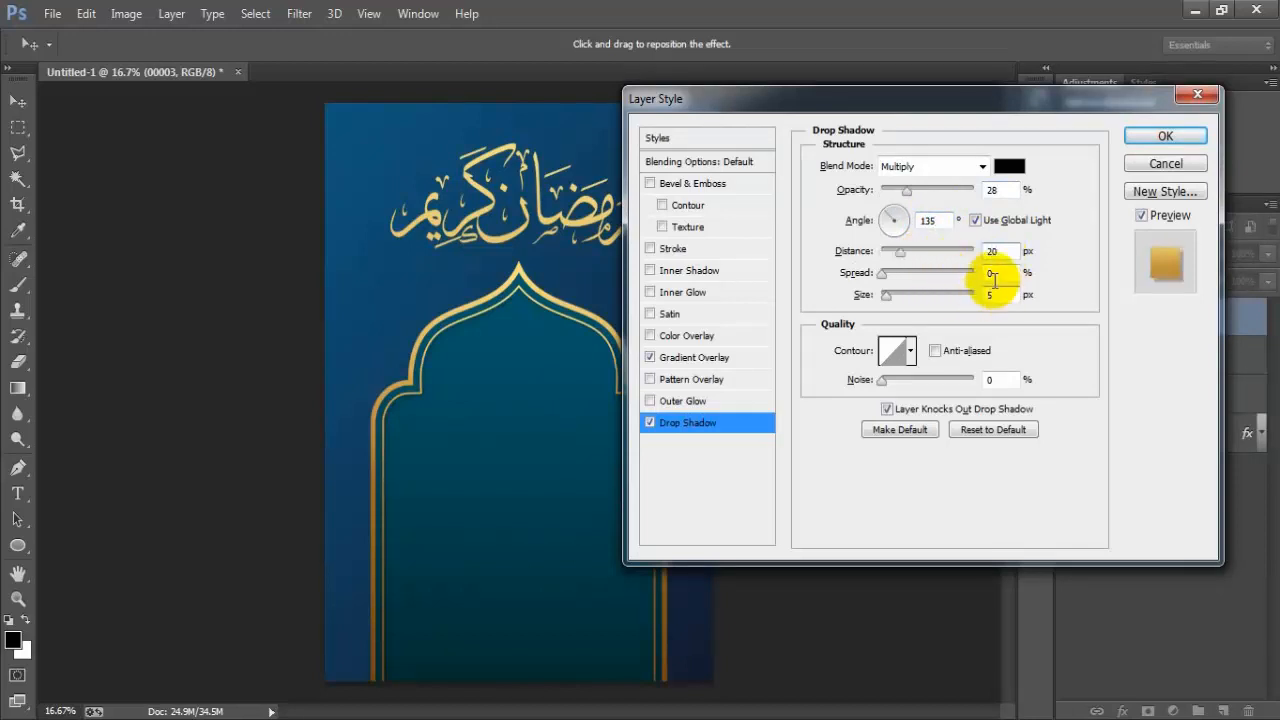
type("4")
key("Tab")
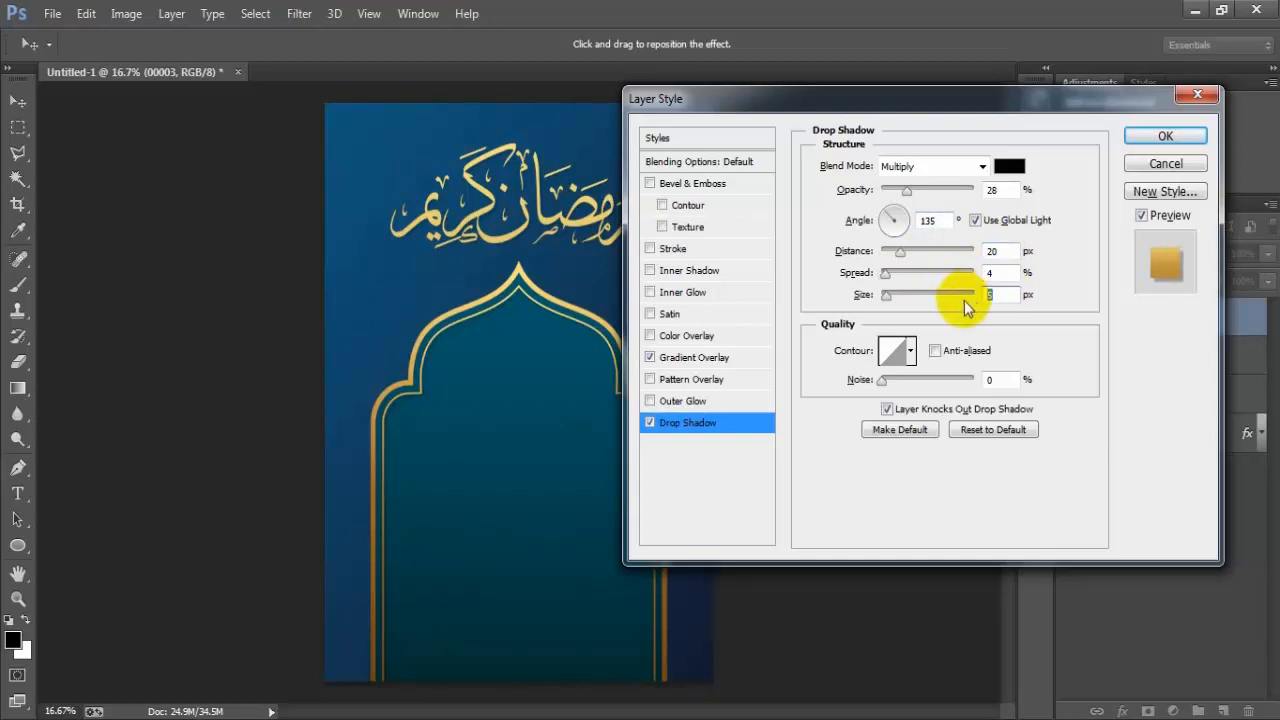
type("16")
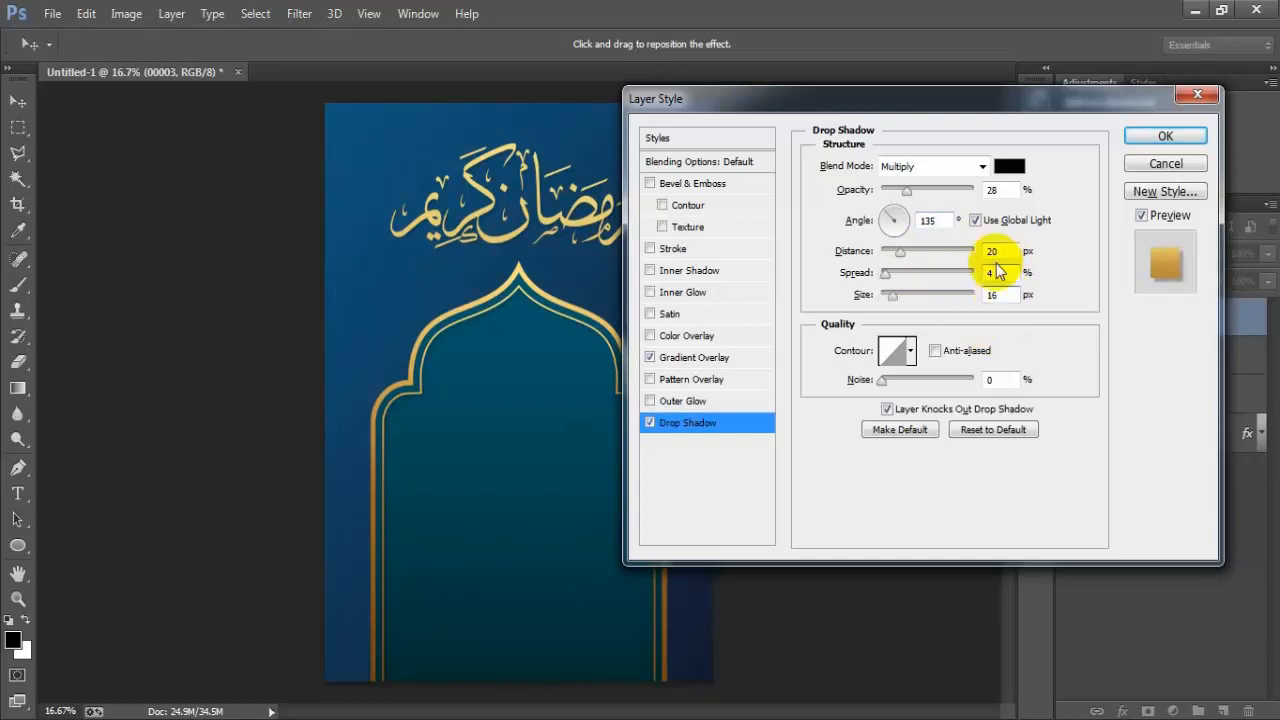
left_click(1157, 137)
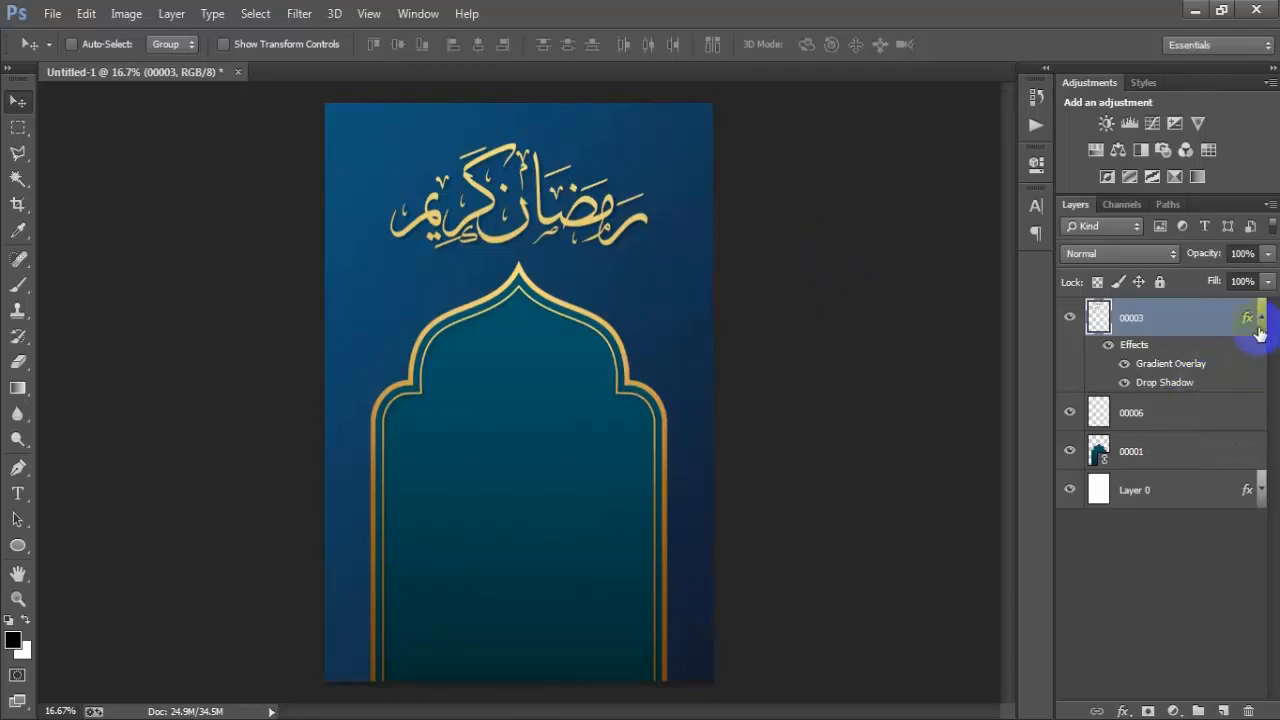
left_click(1260, 320)
Place the lantern image 00004 as a linked file, scale it to about 108% and hang it in the poster's upper-left corner.
left_click(52, 14)
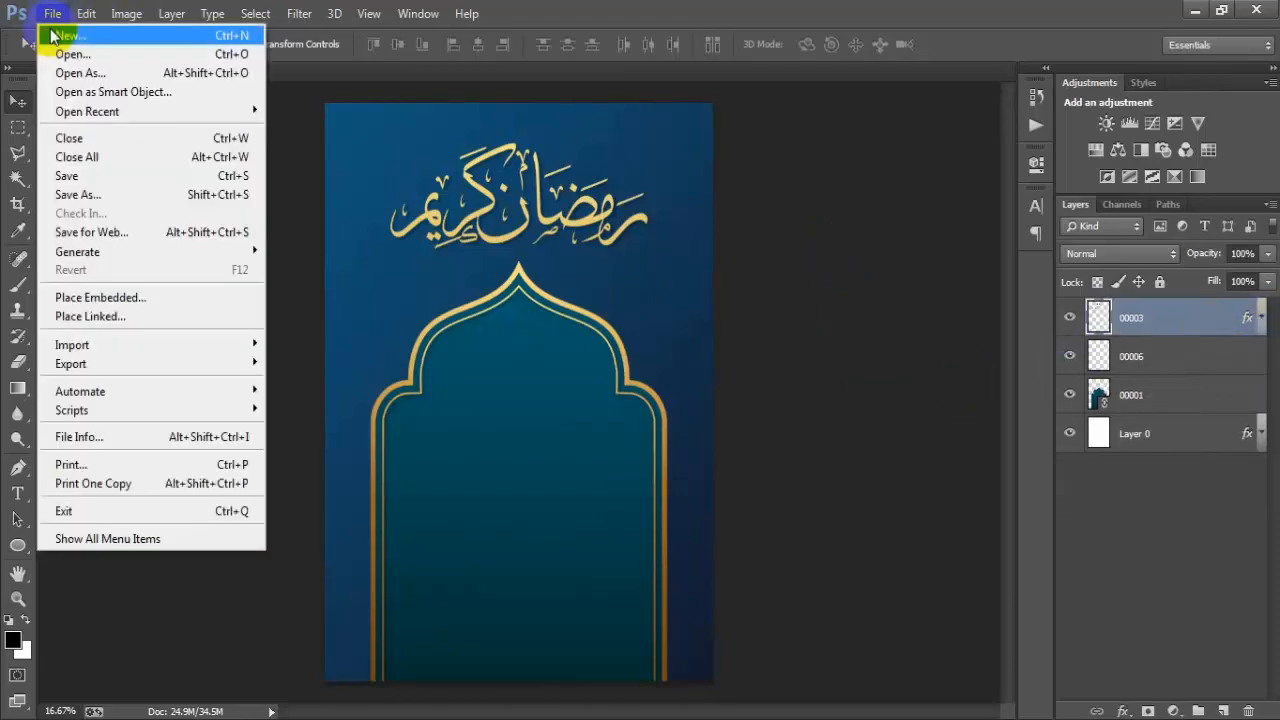
left_click(90, 316)
left_click(897, 192)
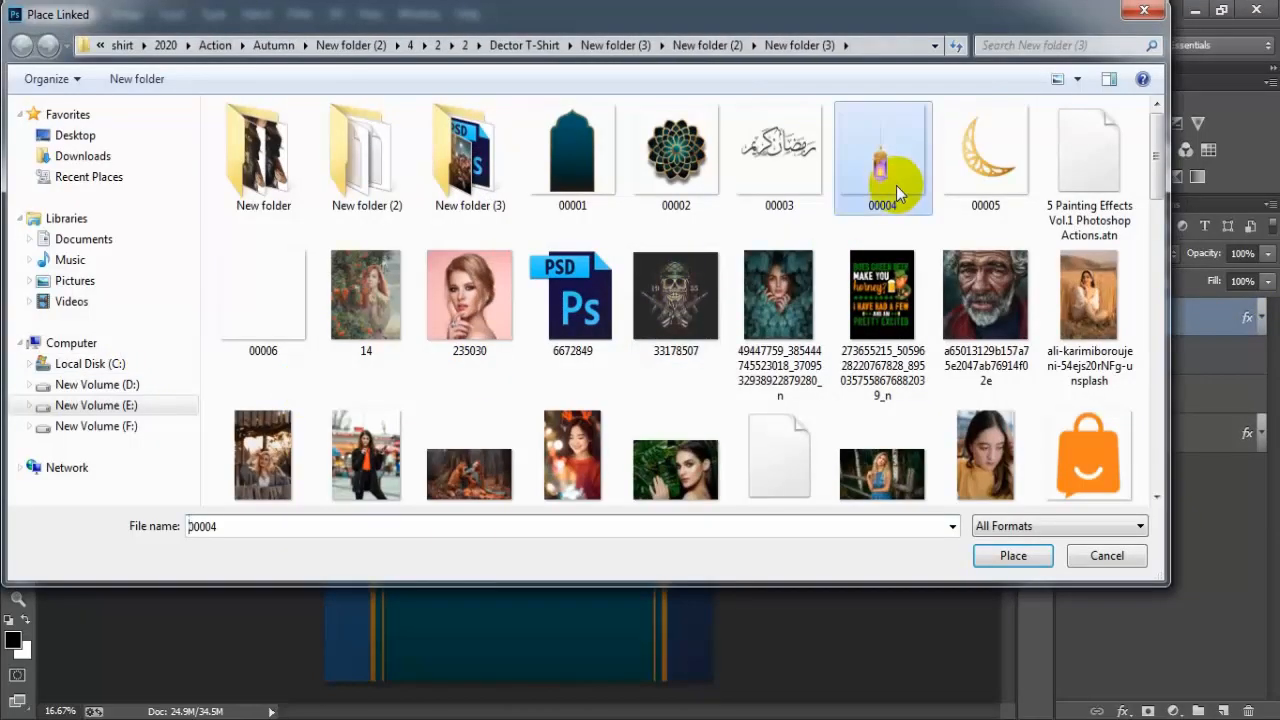
left_click(1008, 553)
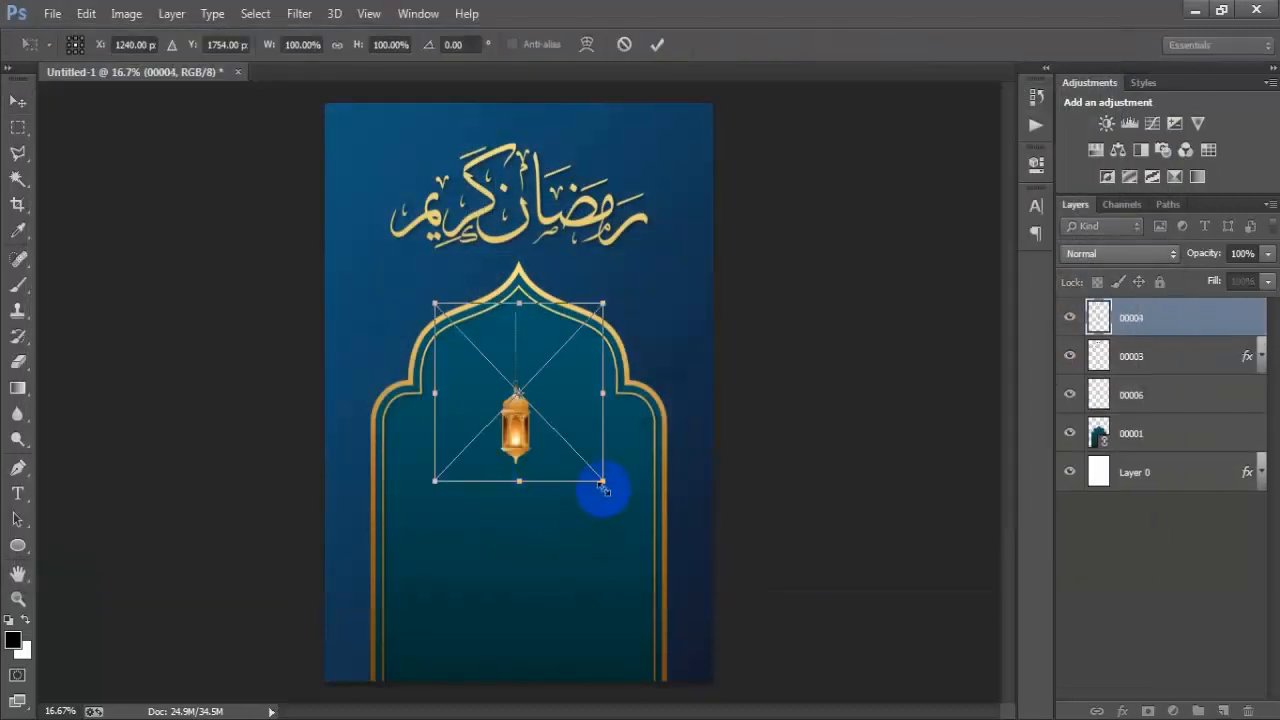
left_click_drag(601, 483, 623, 526)
left_click_drag(597, 432, 450, 185)
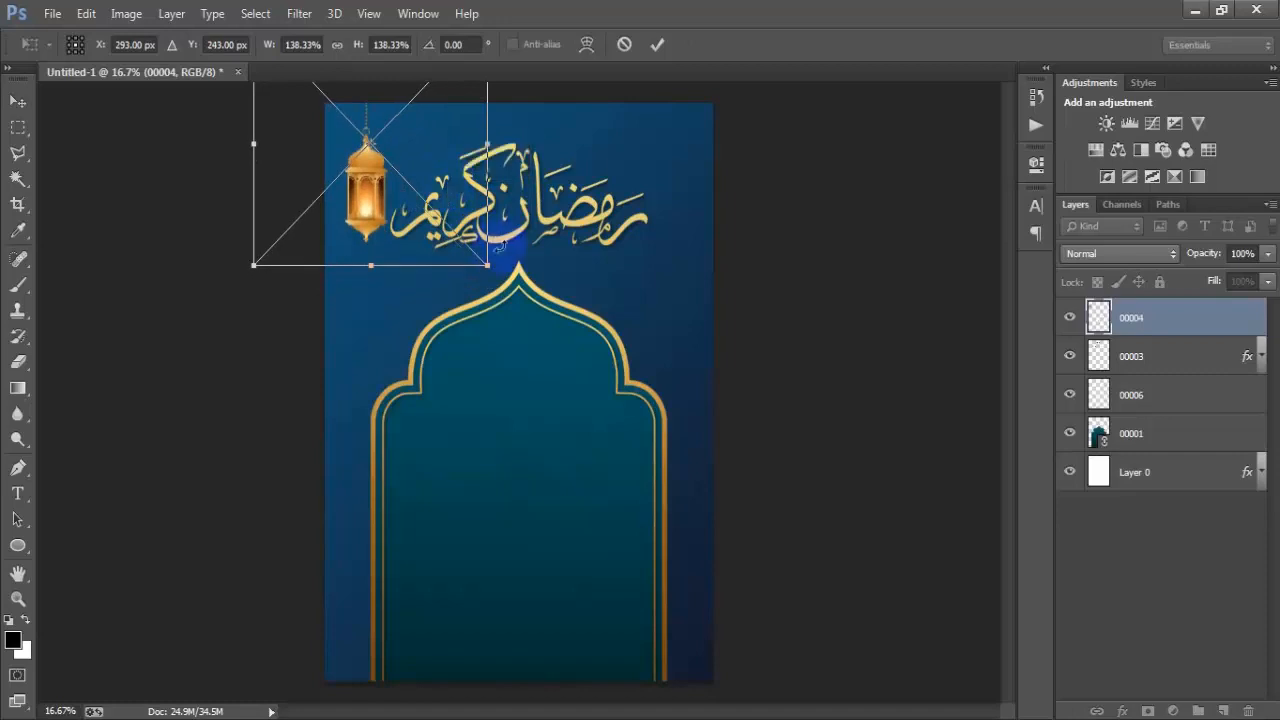
left_click_drag(487, 265, 461, 238)
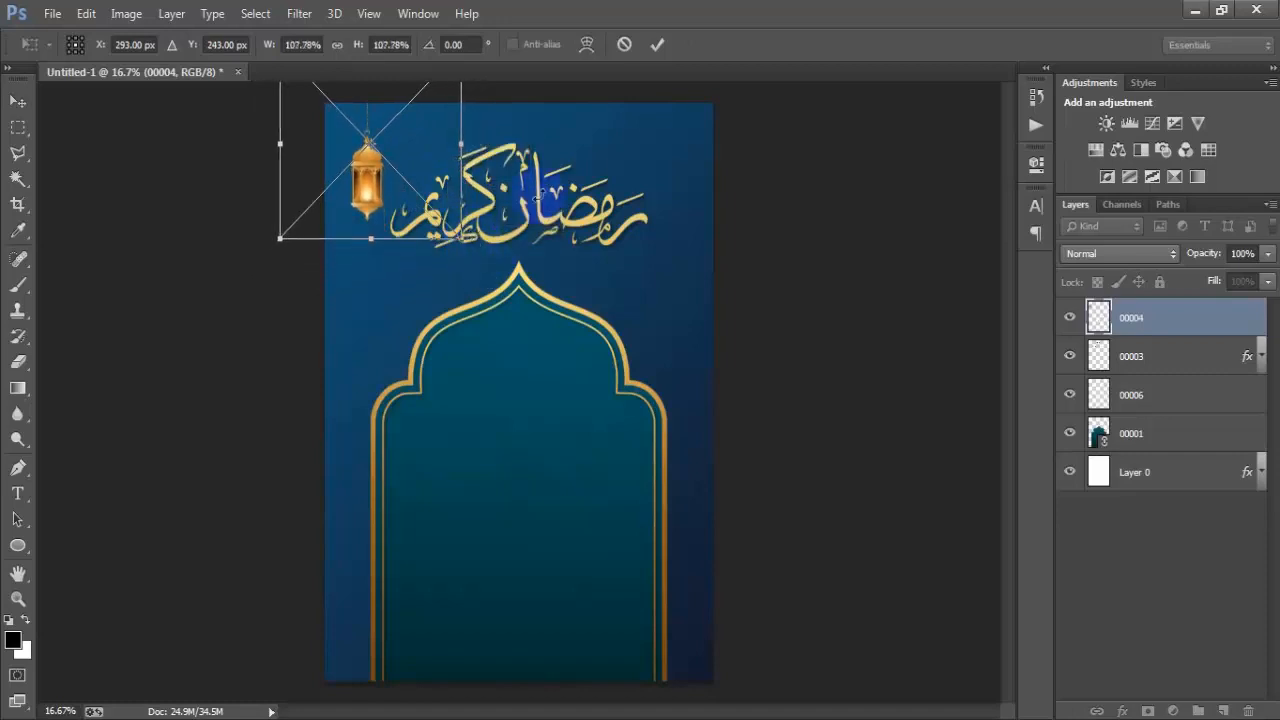
left_click(658, 46)
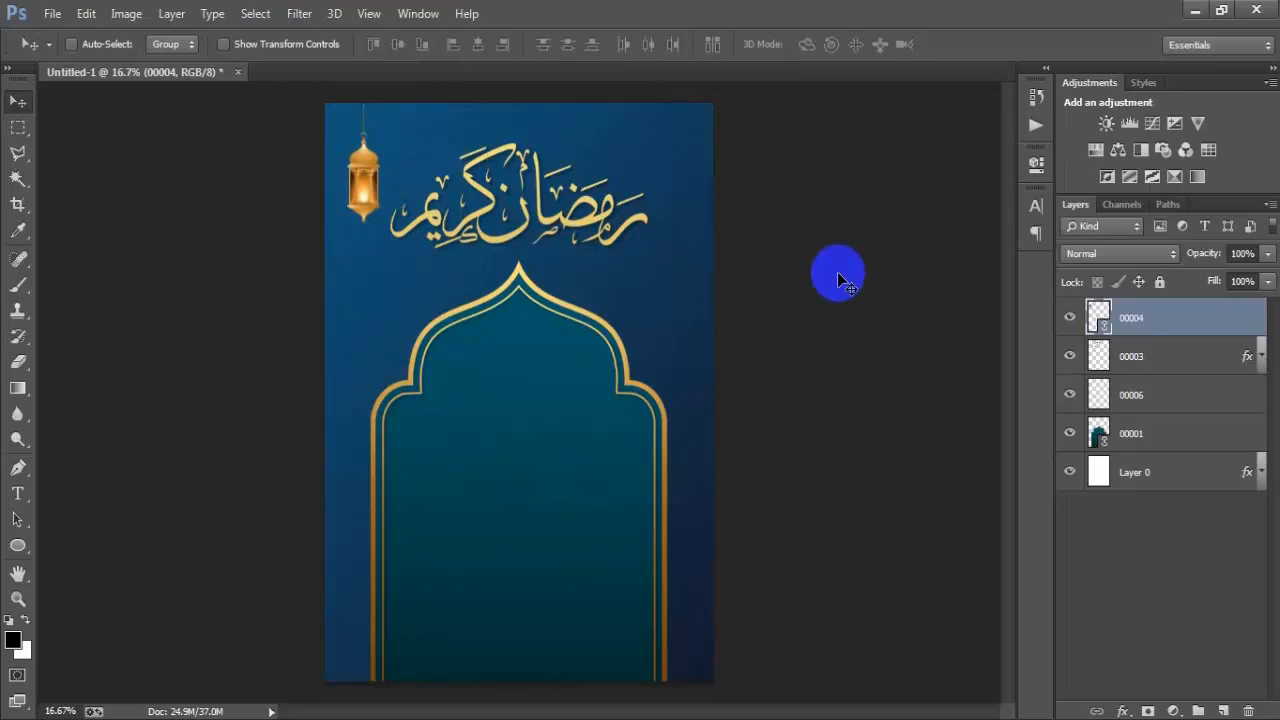
Duplicate the 00004 lantern layer and move the copy to the right of the calligraphy.
left_click(1070, 318)
left_click(1070, 318)
key("ctrl+j")
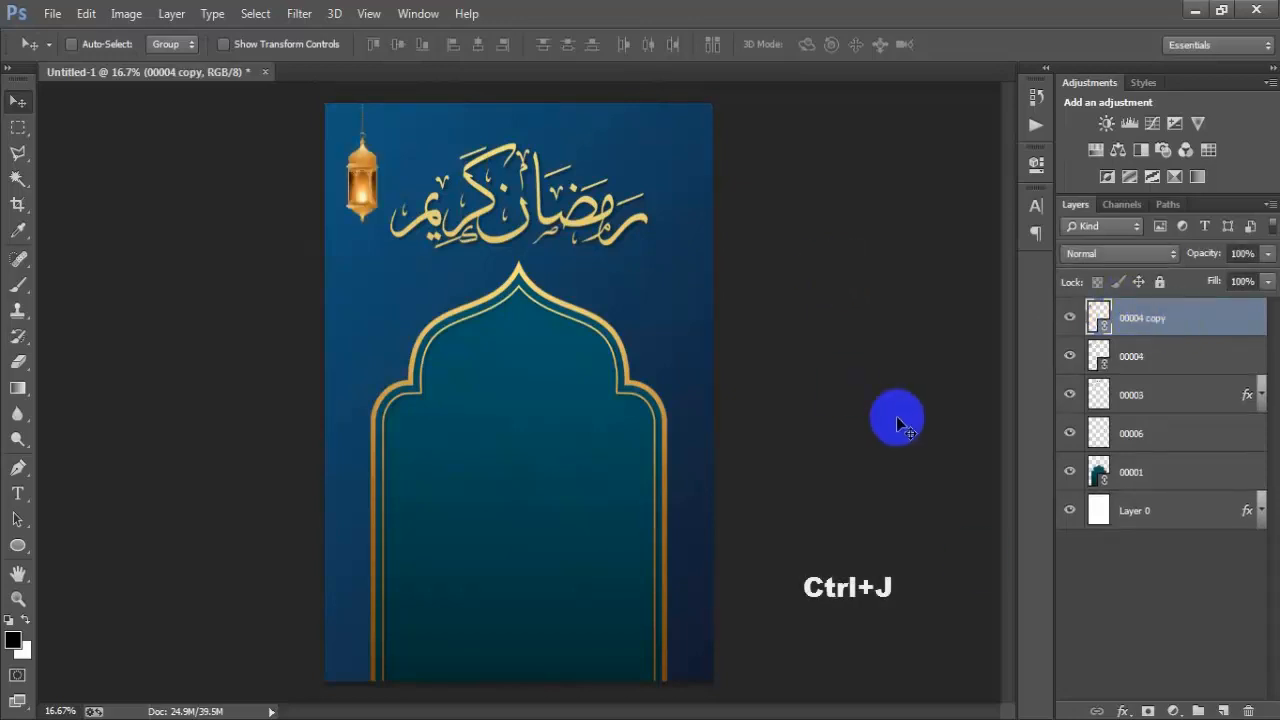
left_click_drag(357, 207, 670, 276)
Enlarge the lantern copy proportionally so its chain reaches the poster's top edge, and nudge it slightly toward the right edge.
key("ctrl+t")
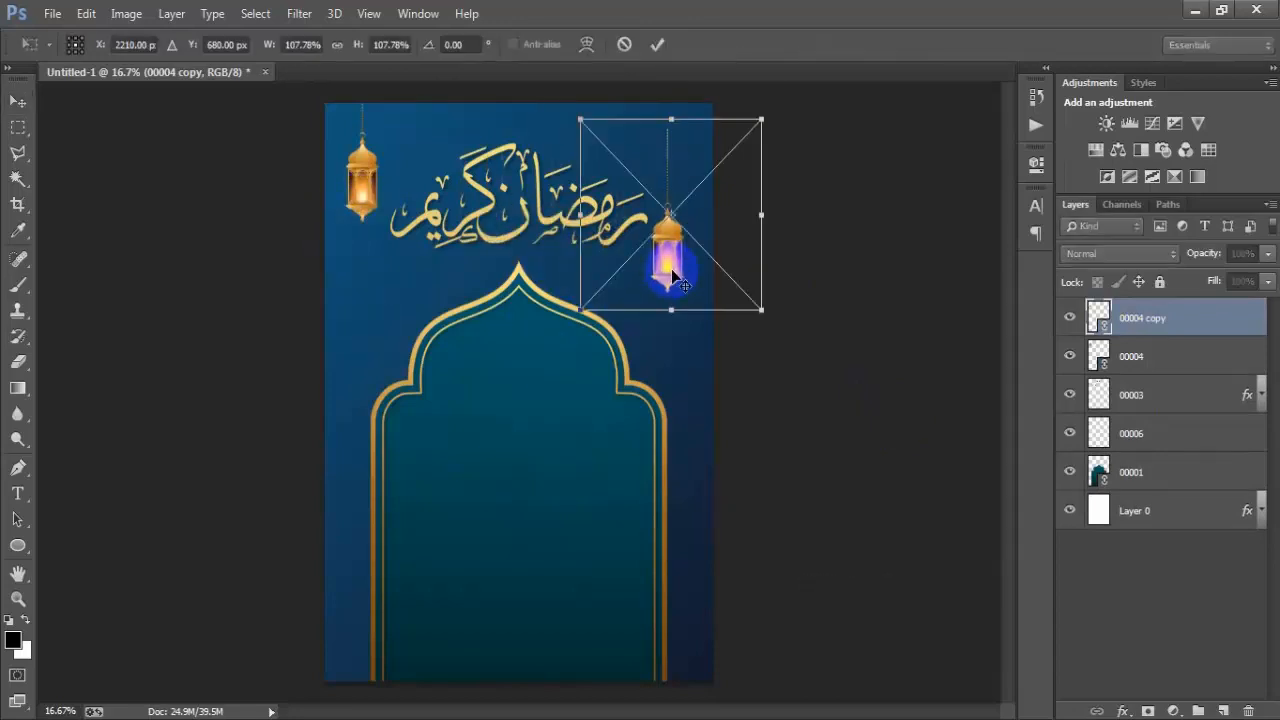
left_click_drag(756, 309, 794, 358)
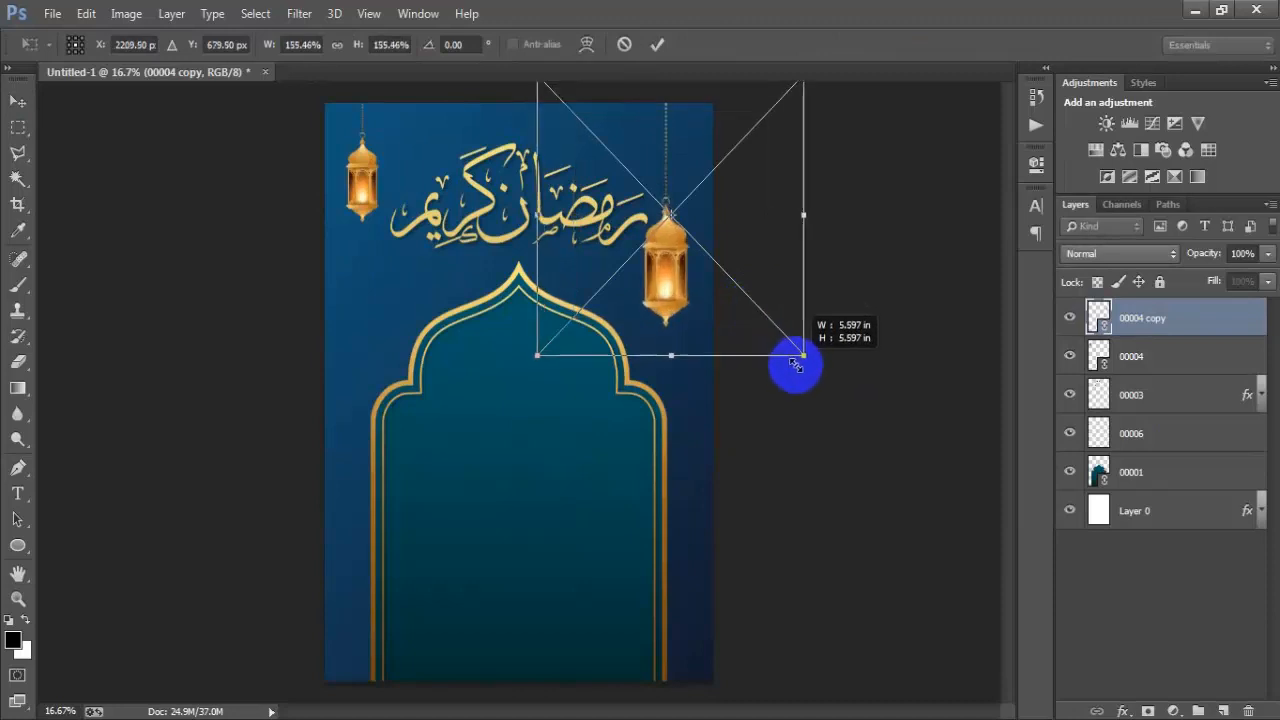
left_click_drag(664, 276, 674, 297)
left_click_drag(811, 352, 819, 355)
left_click(668, 50)
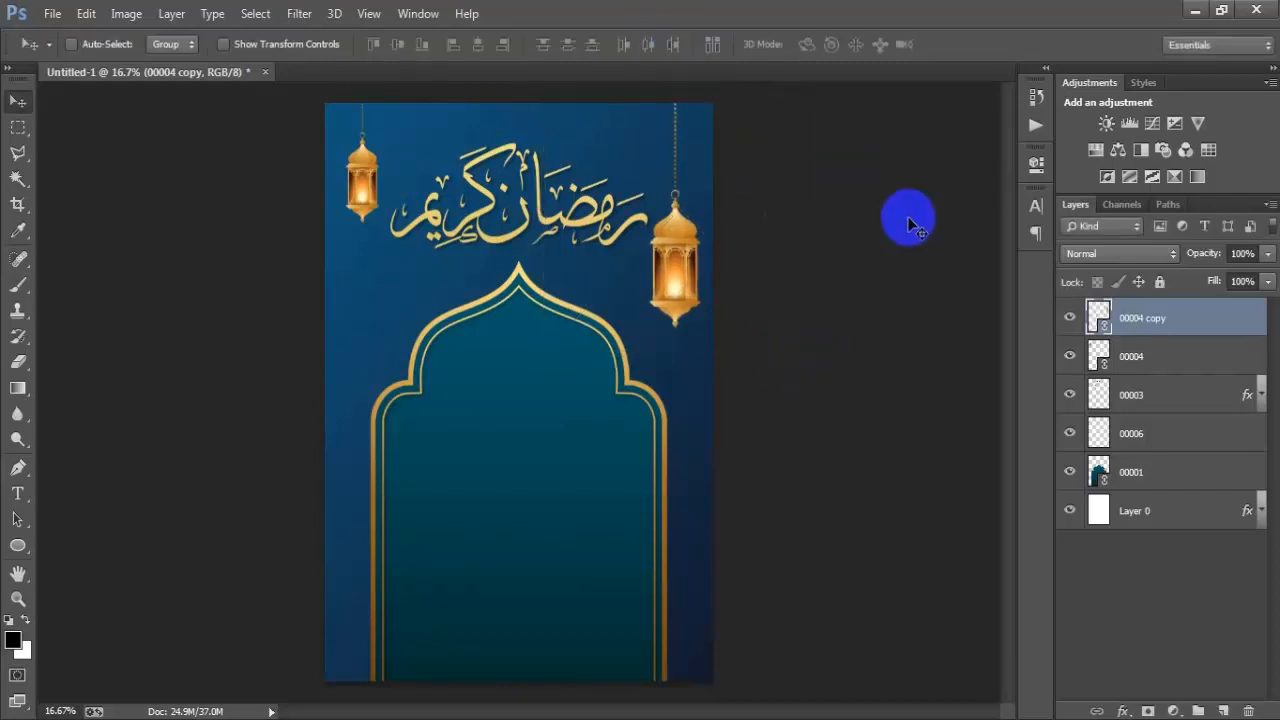
key("Right")
key("Right")
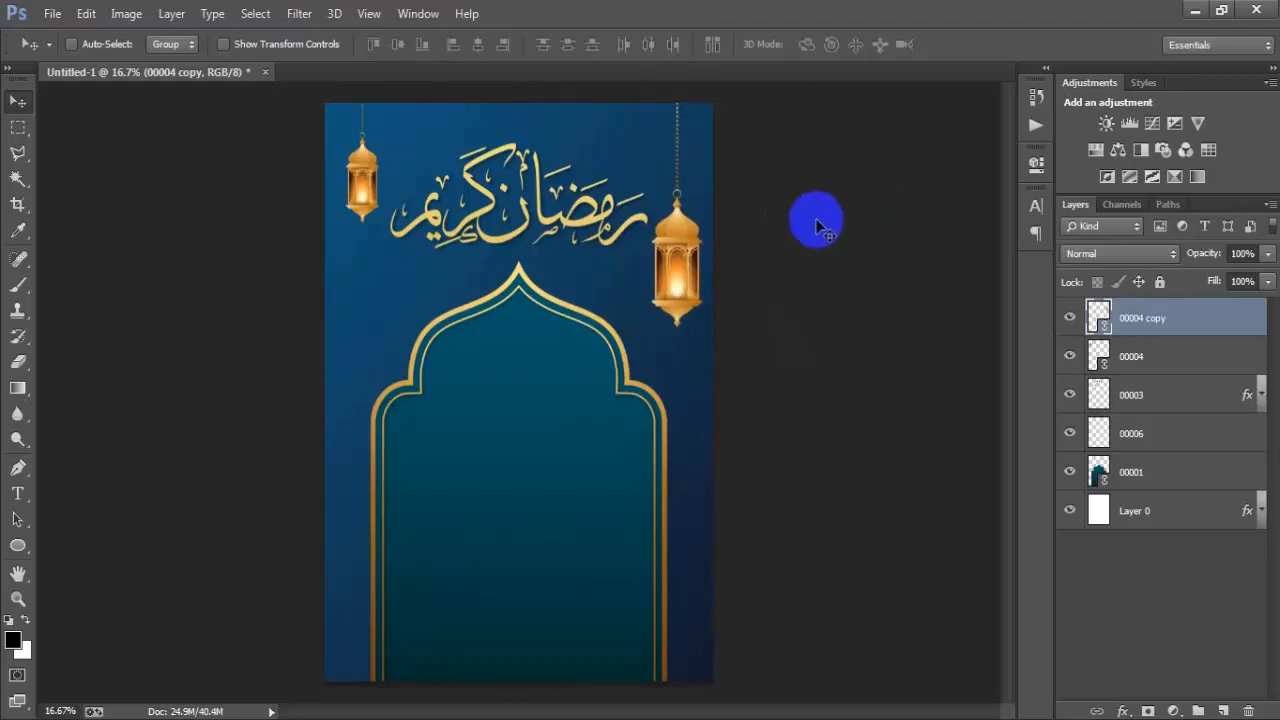
Place the ornament image 00002 as a linked file, scale it to about 53% and set it beside the arch's upper-left curve.
left_click(52, 16)
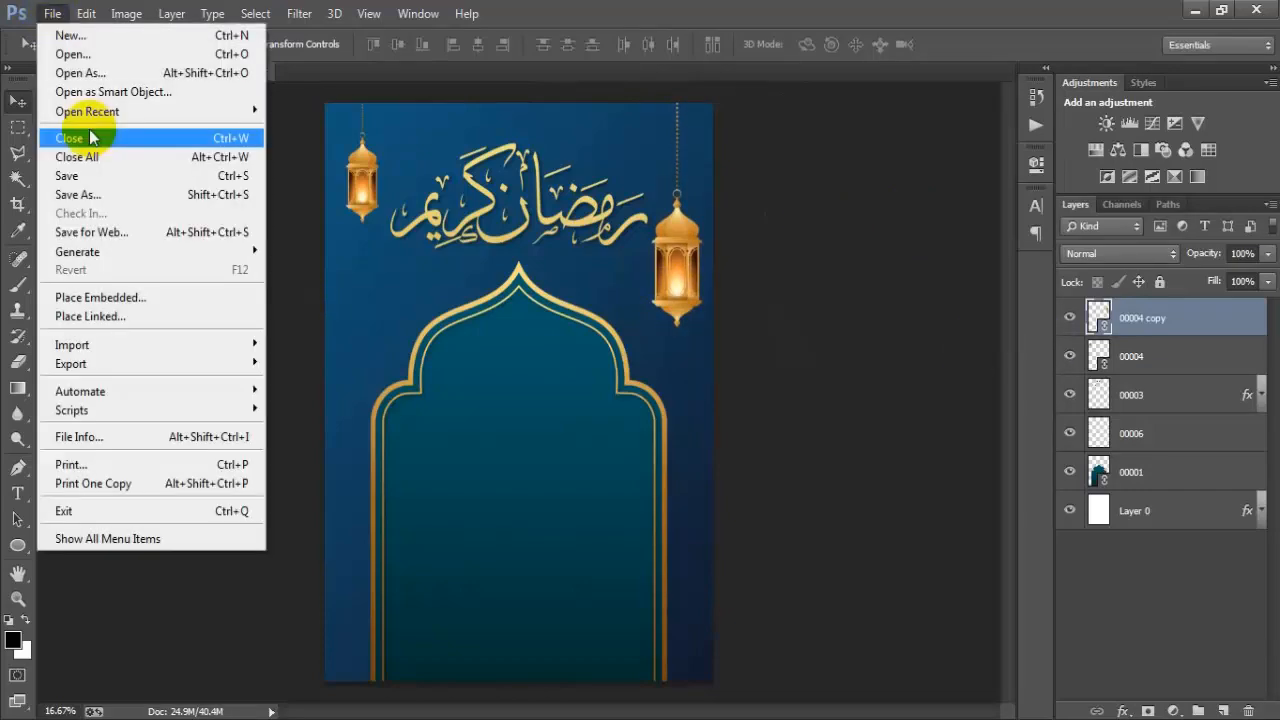
left_click(150, 316)
left_click(667, 195)
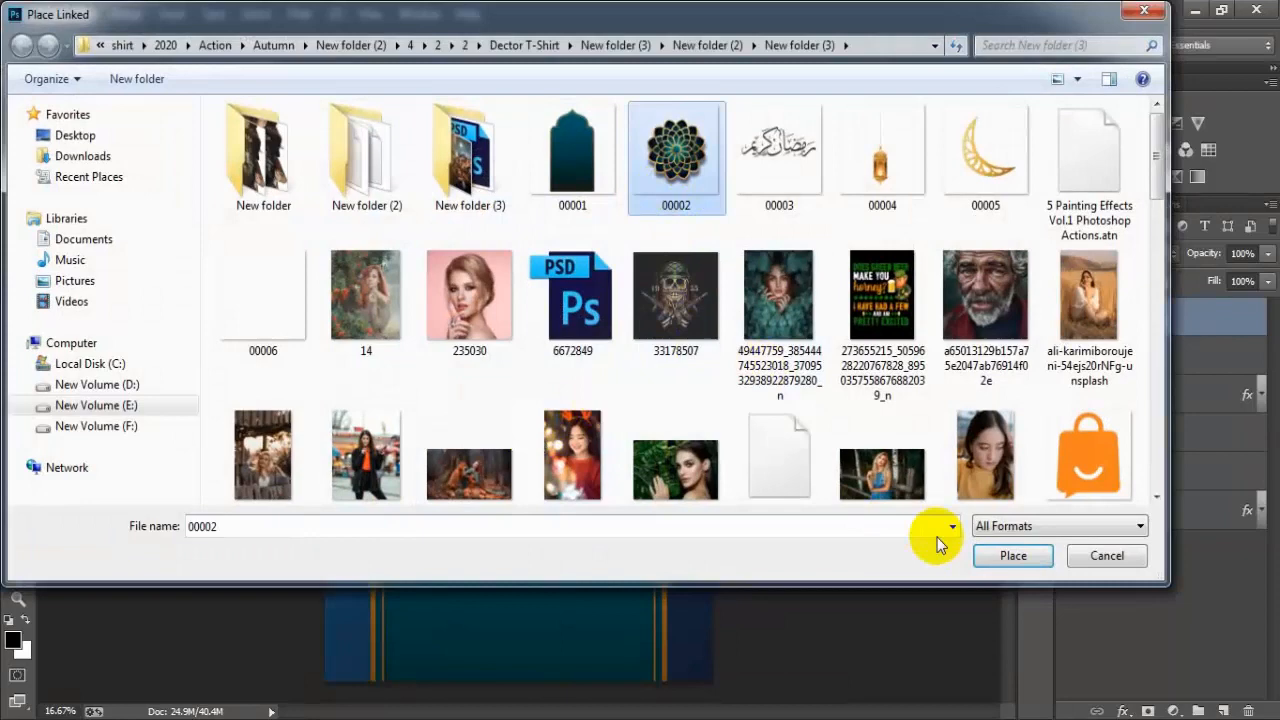
left_click(1006, 556)
left_click_drag(603, 481, 412, 355)
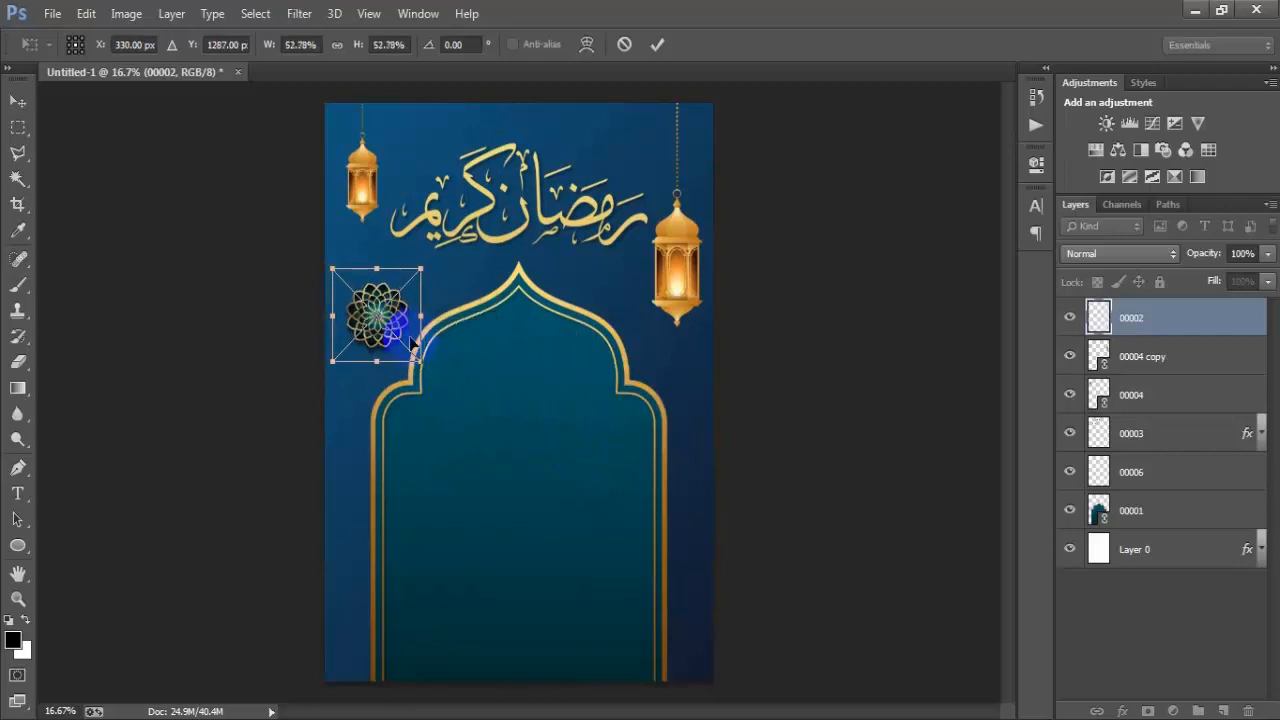
left_click_drag(393, 312, 395, 330)
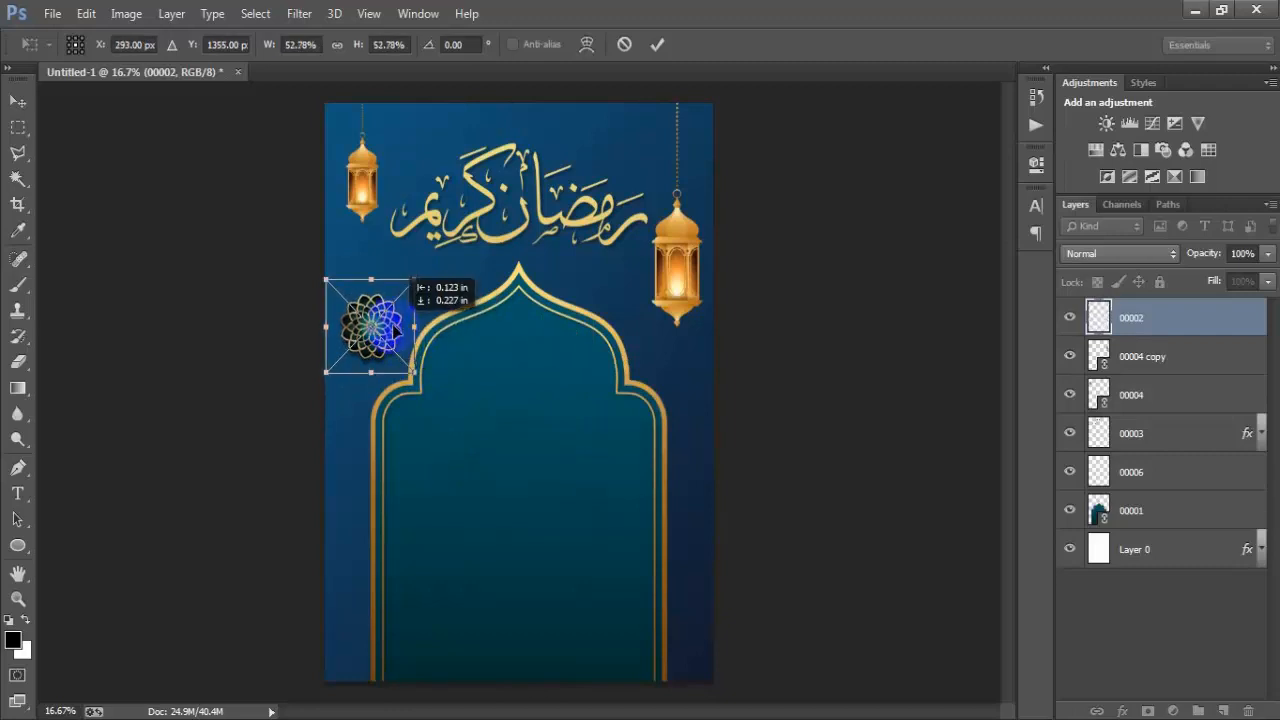
left_click(657, 44)
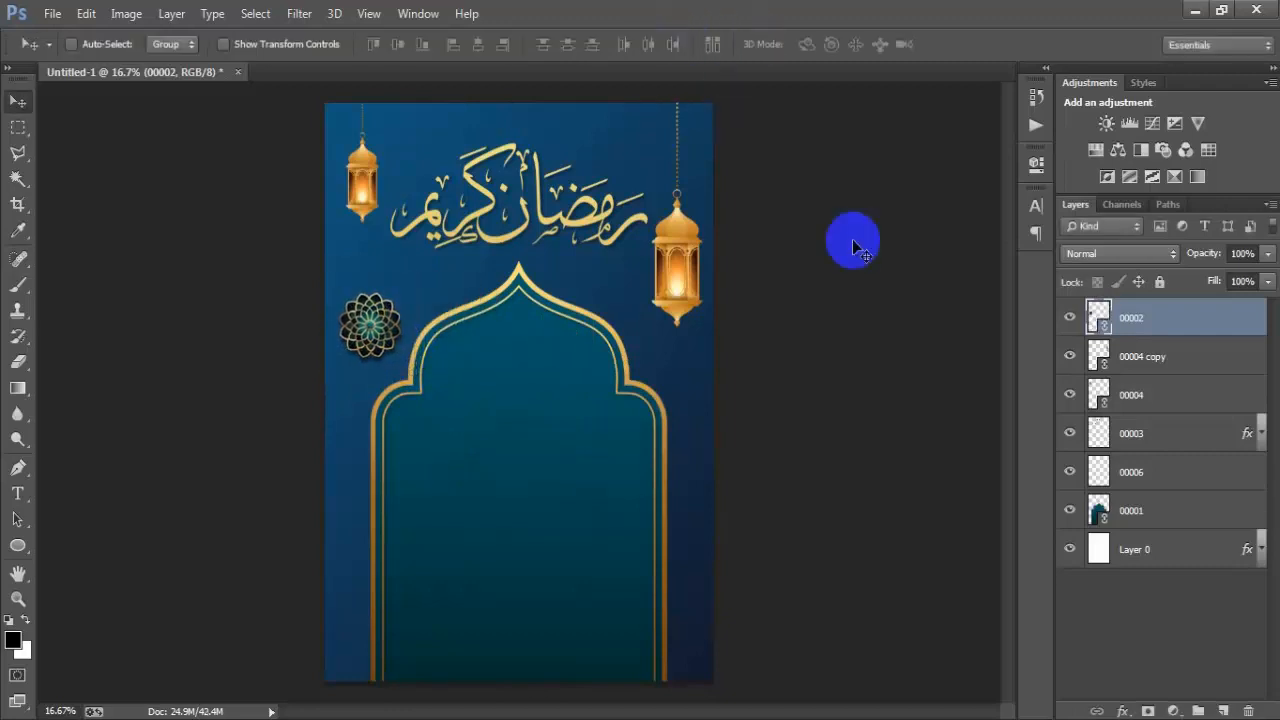
Check the 00002 ornament layer by hiding and showing it, and set its blend mode to Lighter Color.
left_click(1069, 317)
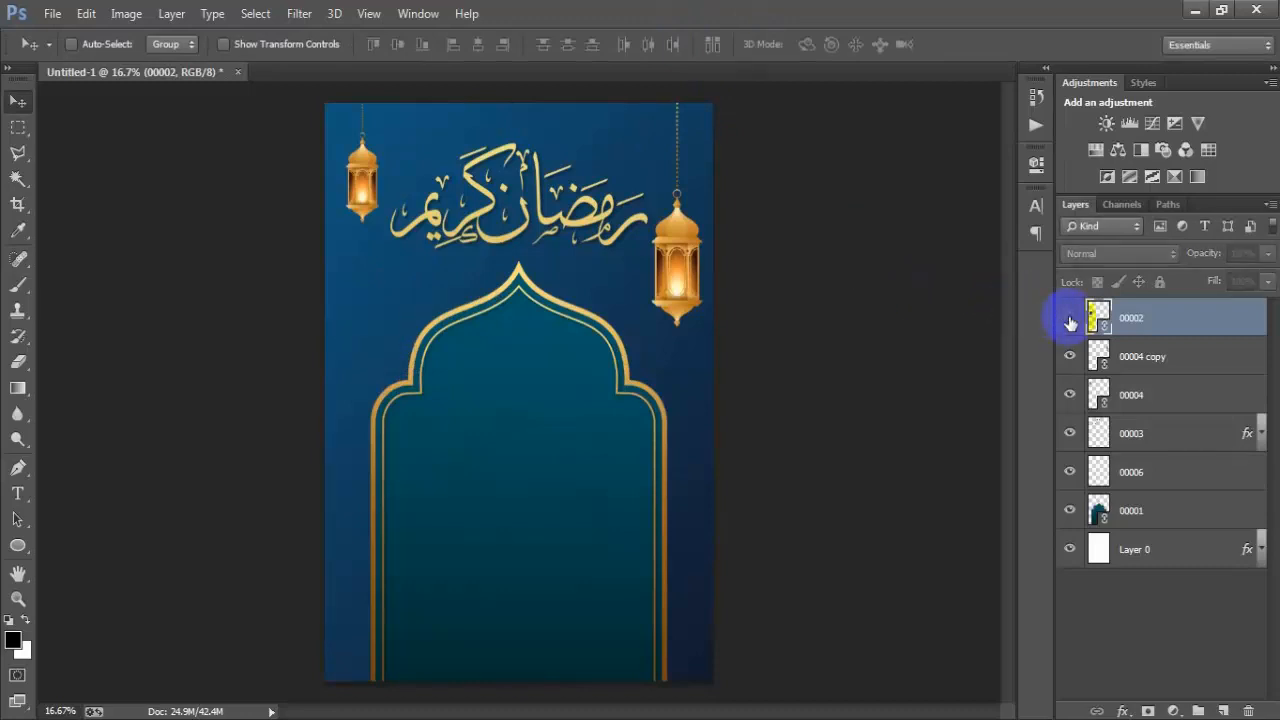
left_click(1069, 317)
left_click(1114, 256)
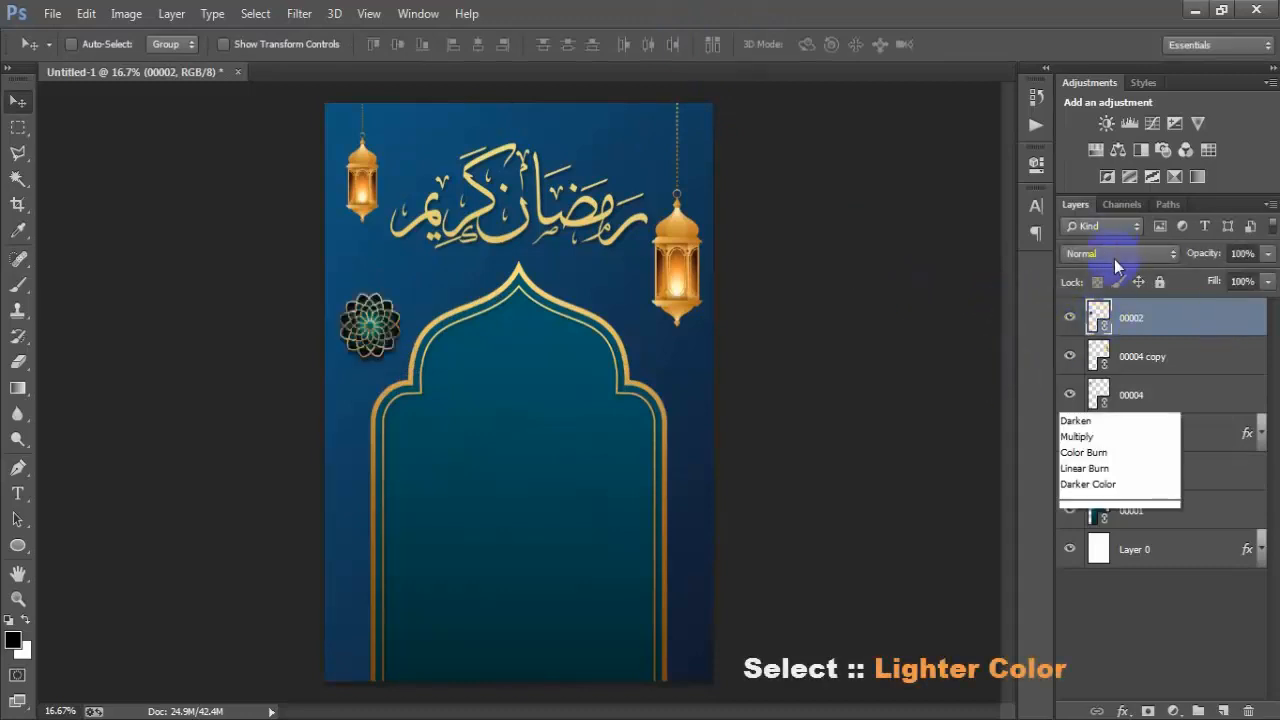
left_click(1082, 215)
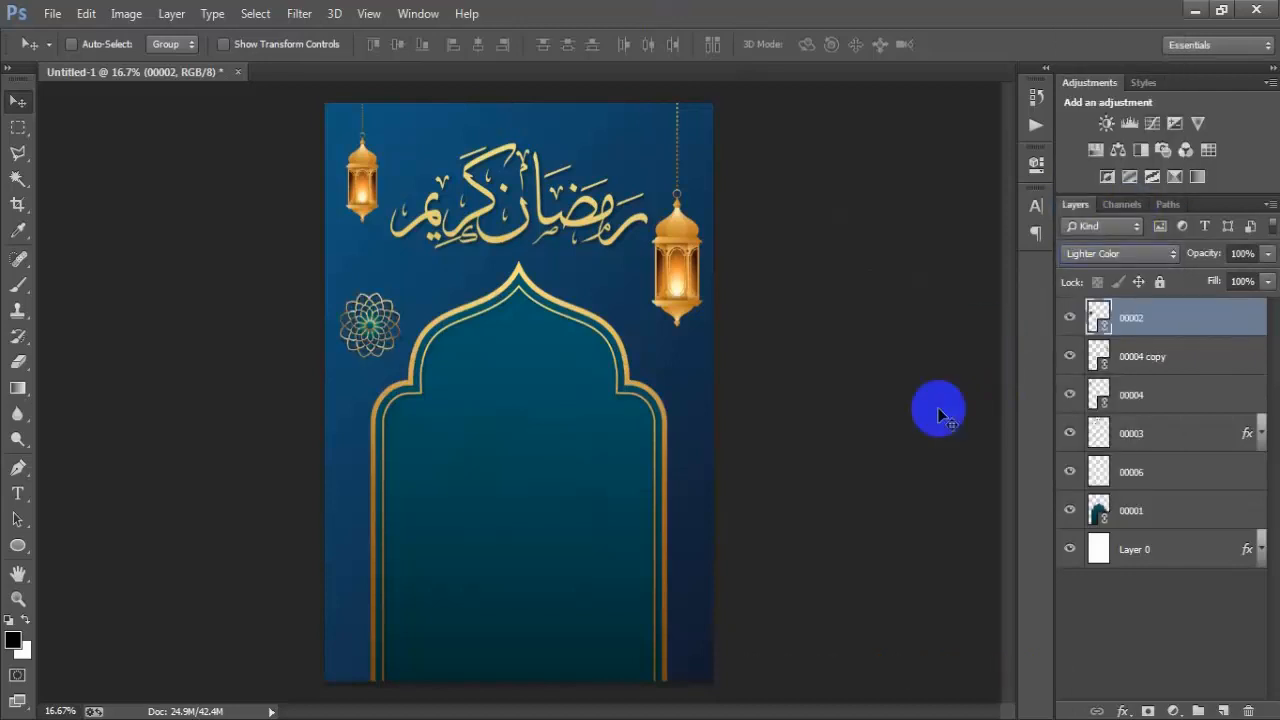
Duplicate the ornament, move the copy partly past the poster's right edge beside the arch, and group all the layers.
key("ctrl+j")
left_click_drag(372, 338, 711, 428)
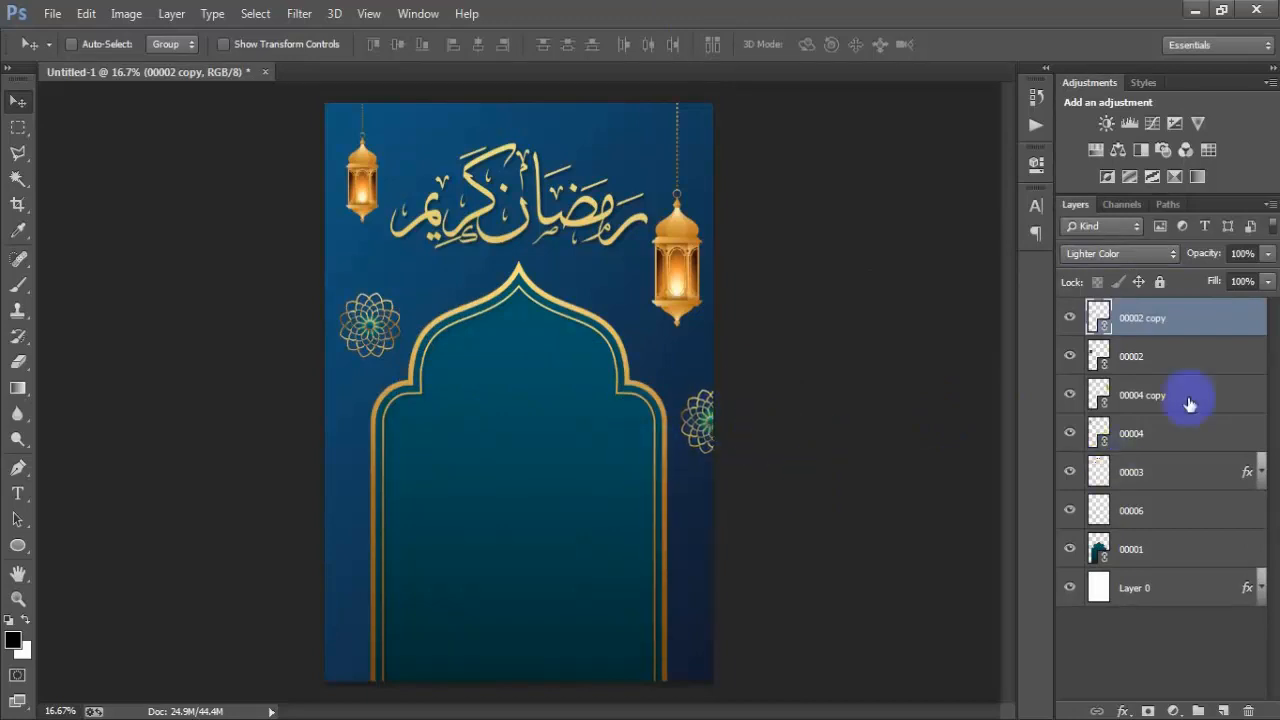
left_click(1179, 590, "shift")
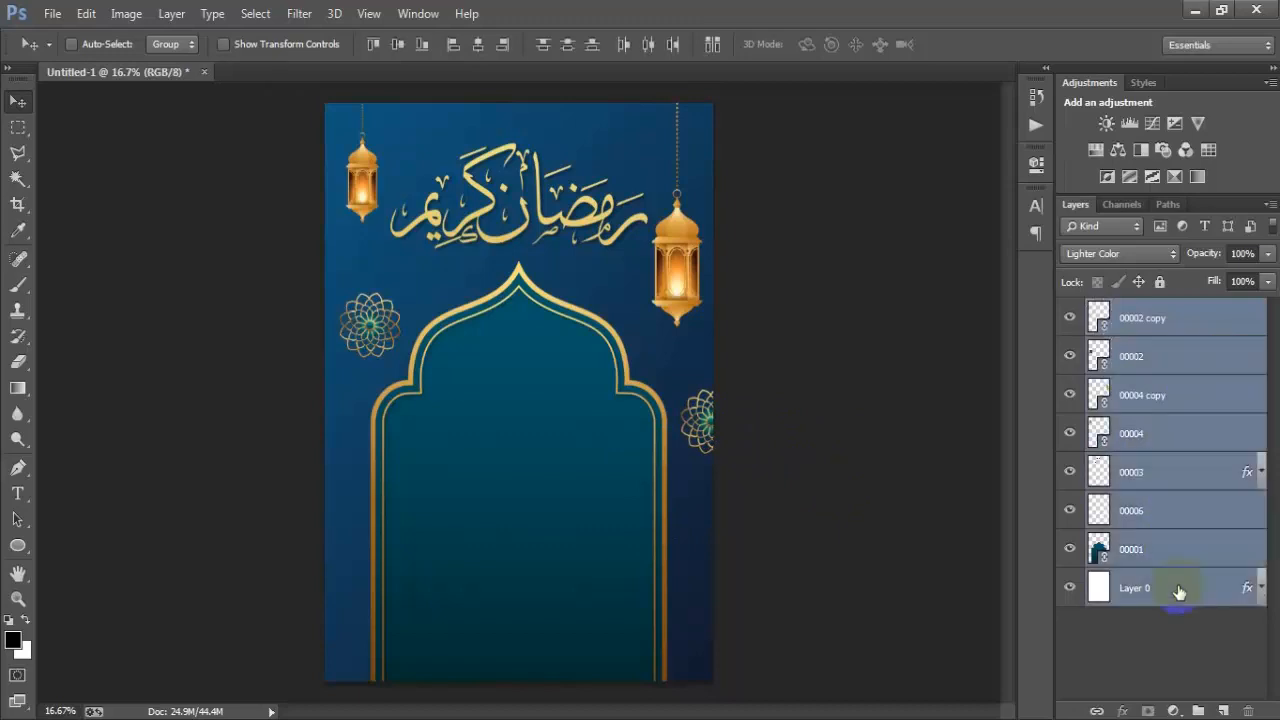
key("ctrl+g")
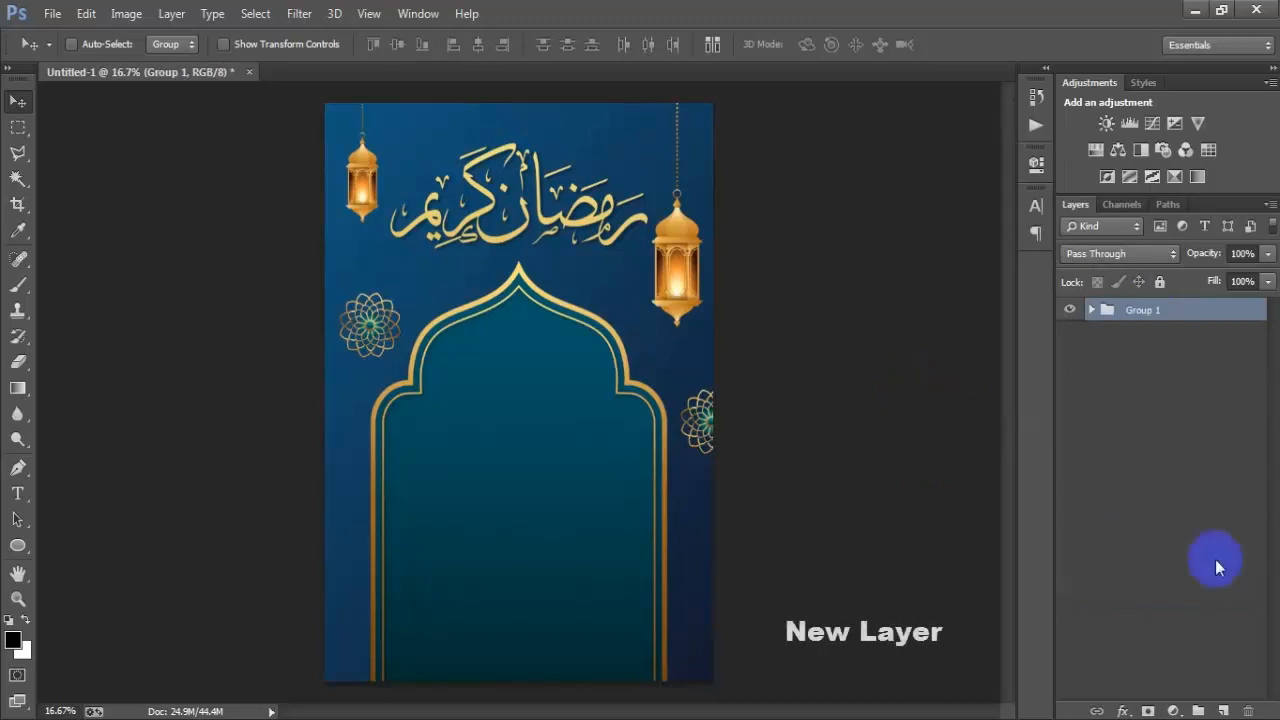
Add the text RAMADAN on a new layer and center it in the upper part of the arch.
left_click(1221, 709)
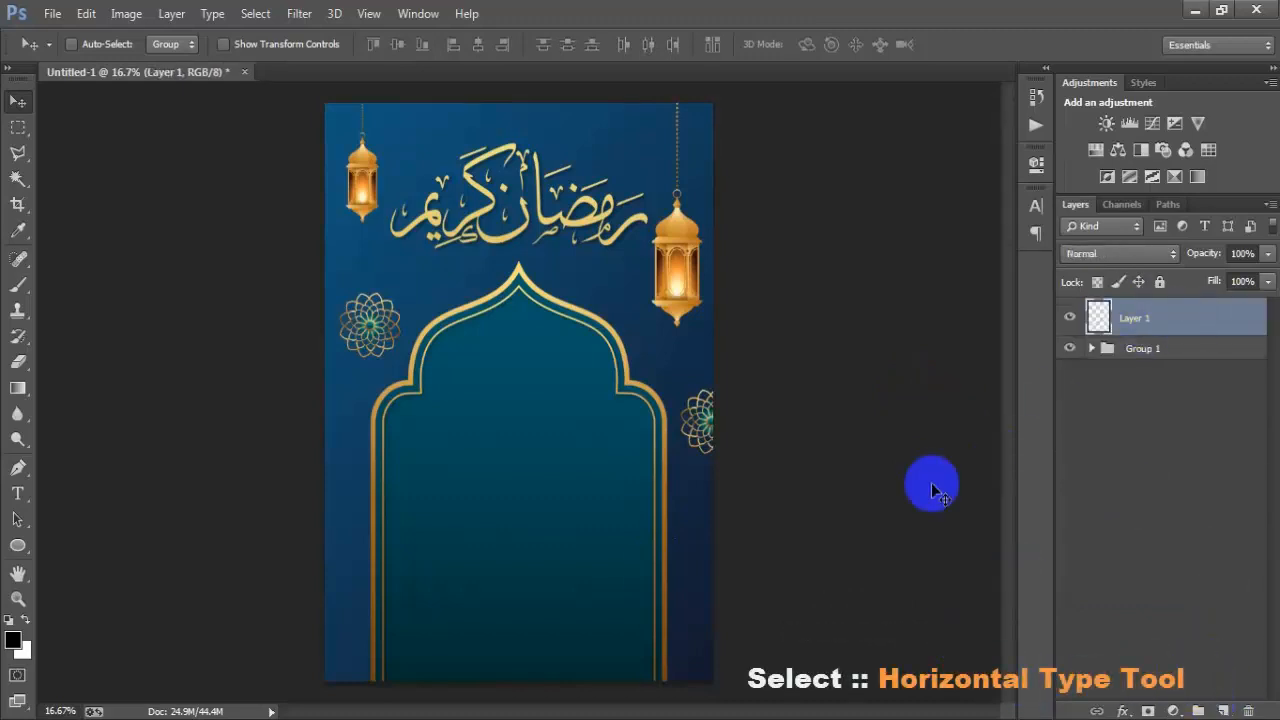
left_click(17, 493)
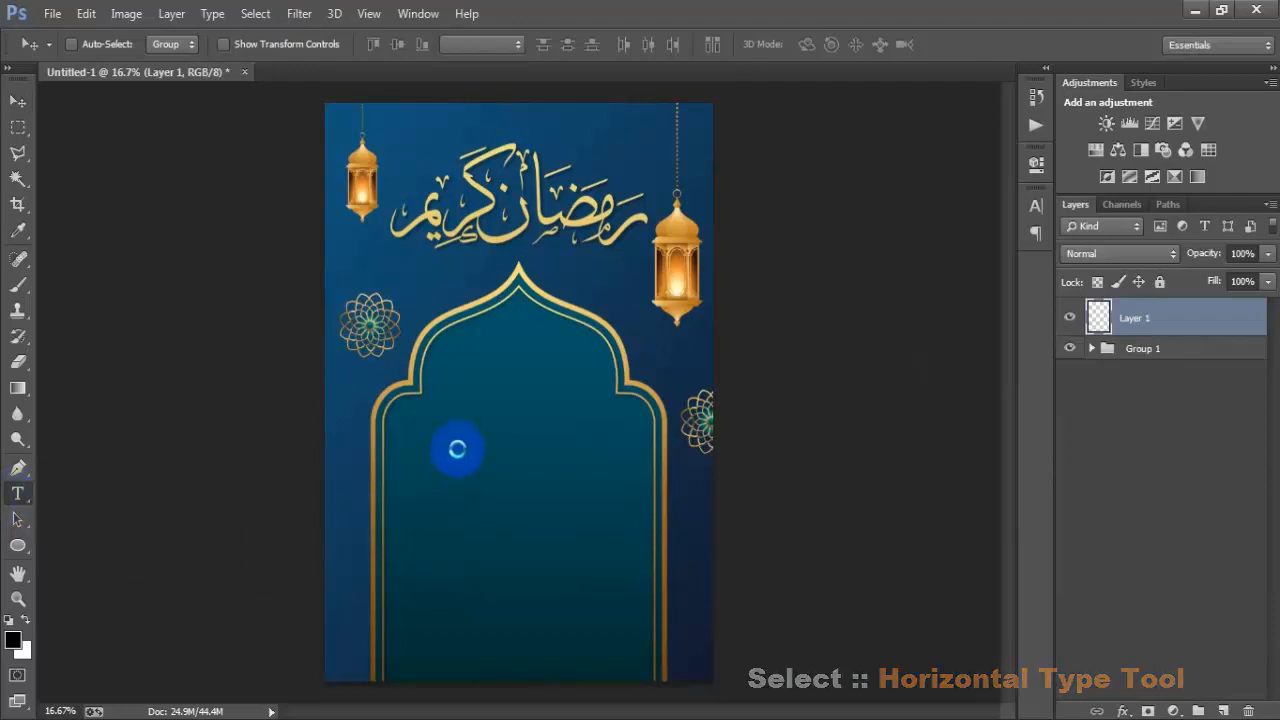
left_click(464, 442)
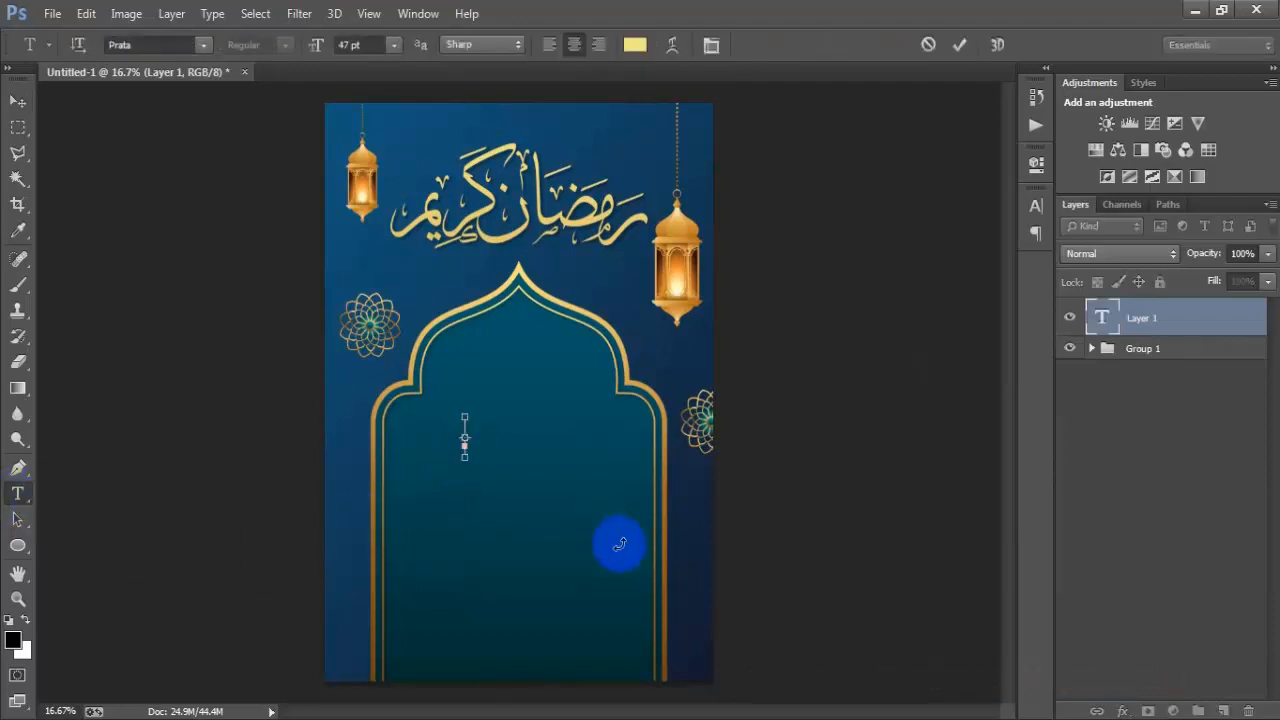
type("RAMADAN")
left_click(17, 101)
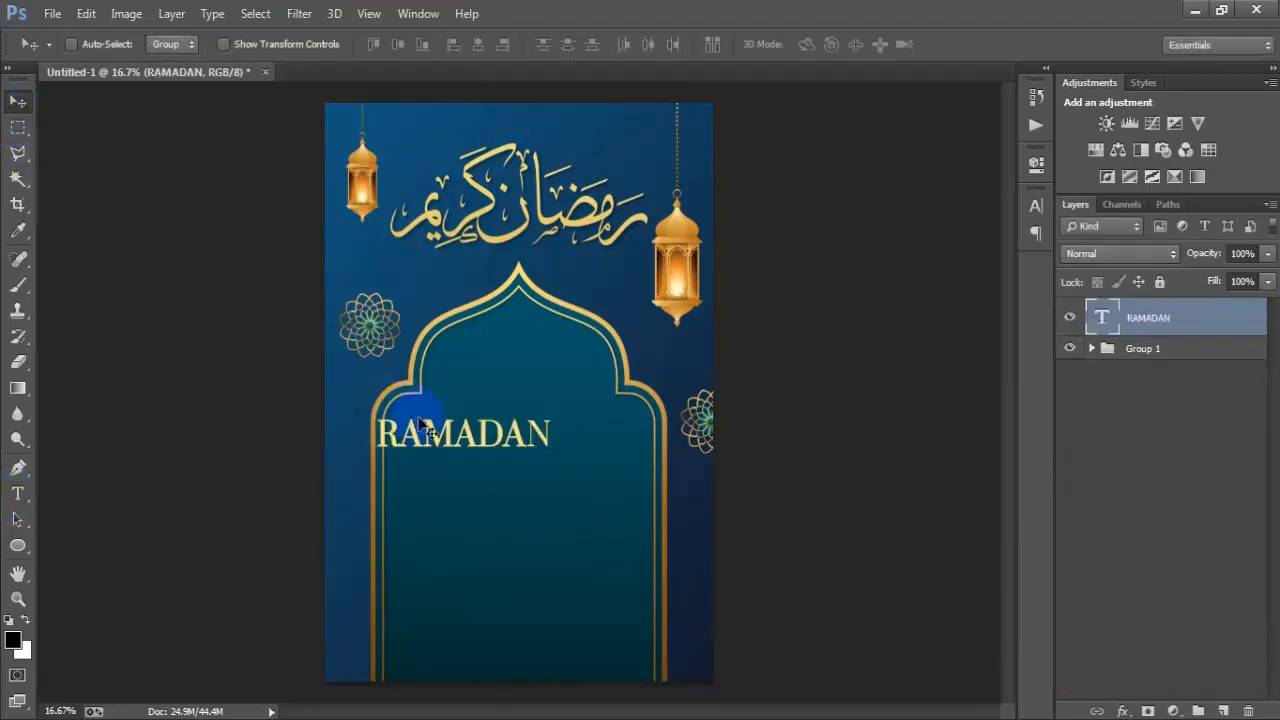
left_click_drag(431, 434, 488, 411)
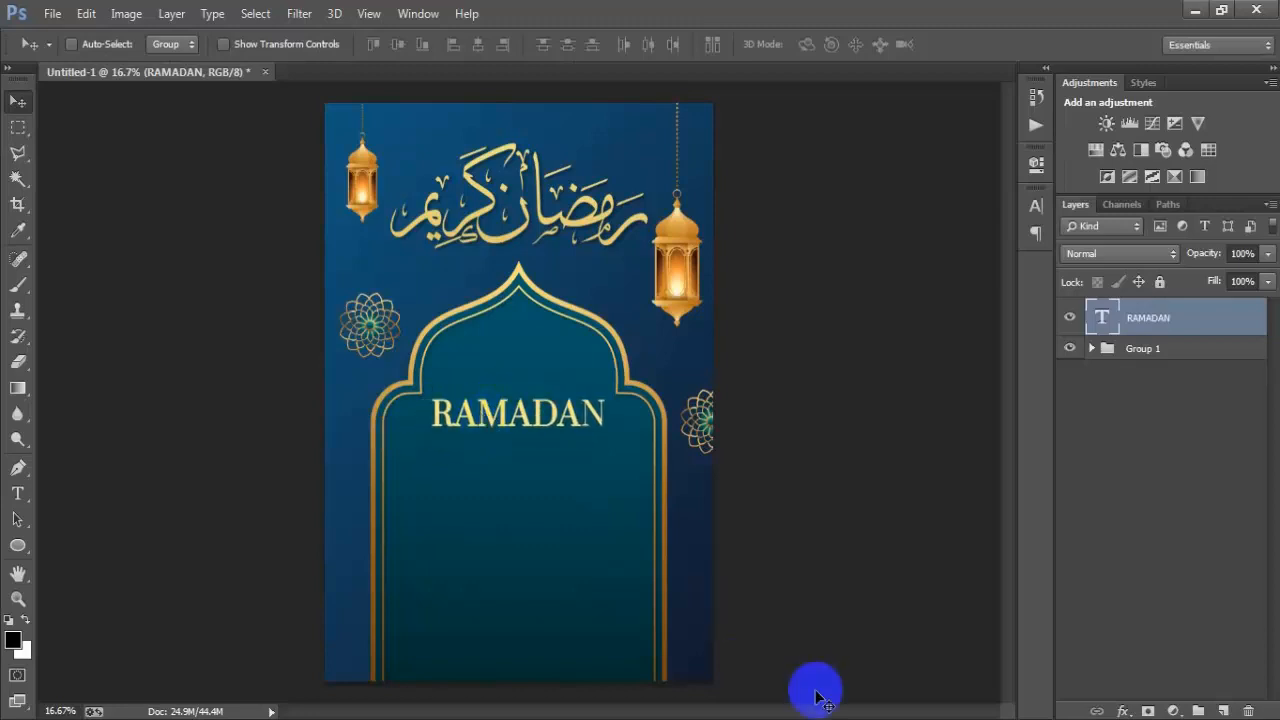
Change the RAMADAN text's font to Montserrat and turn off its faux bold.
left_click(1036, 205)
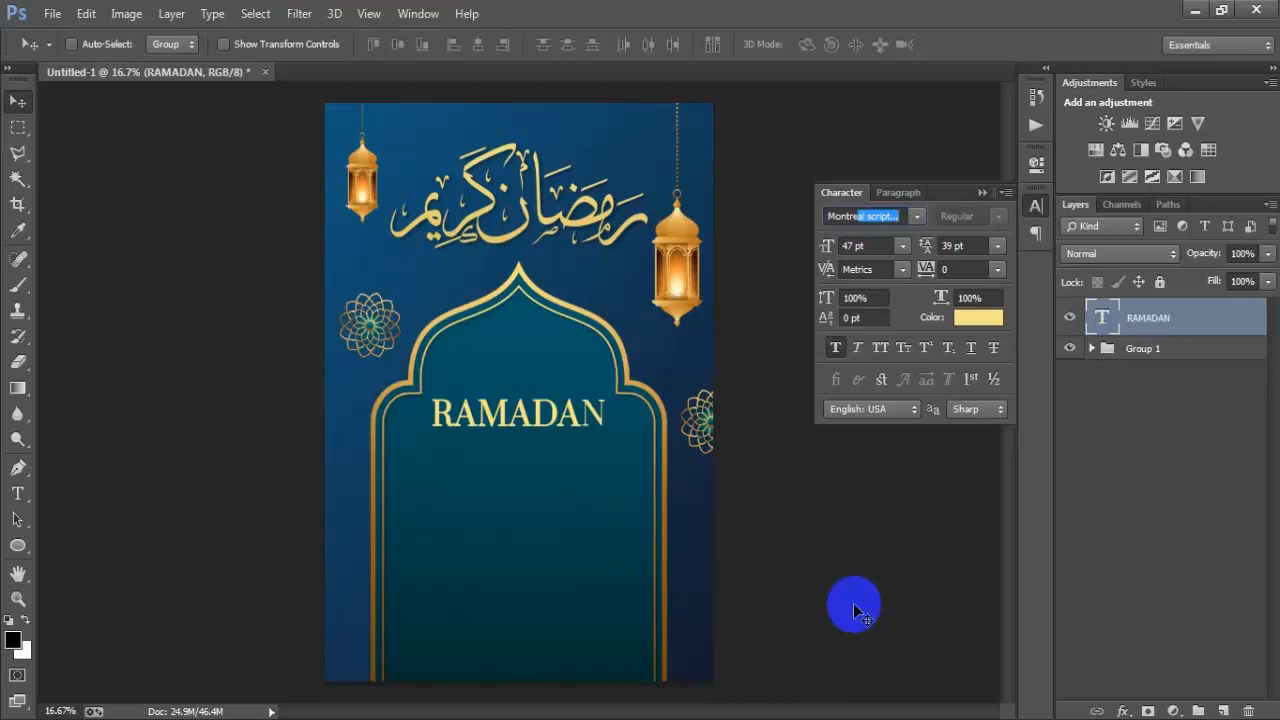
left_click(916, 216)
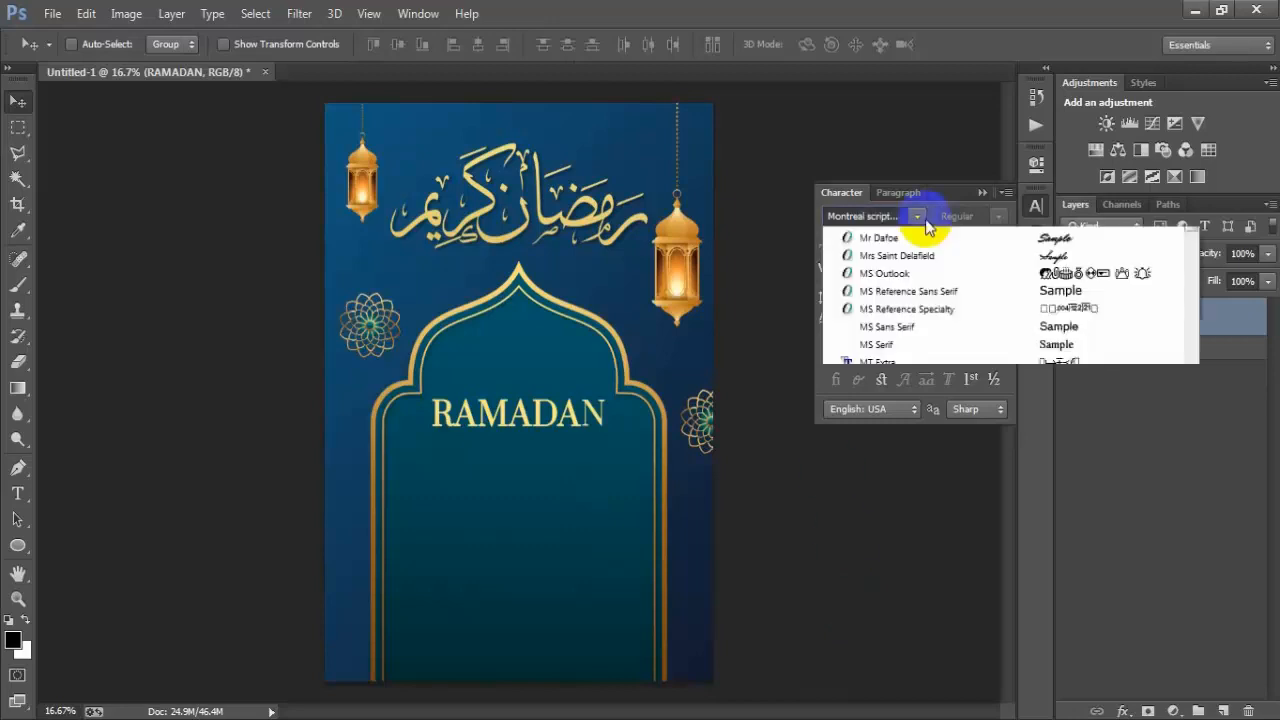
left_click(915, 254)
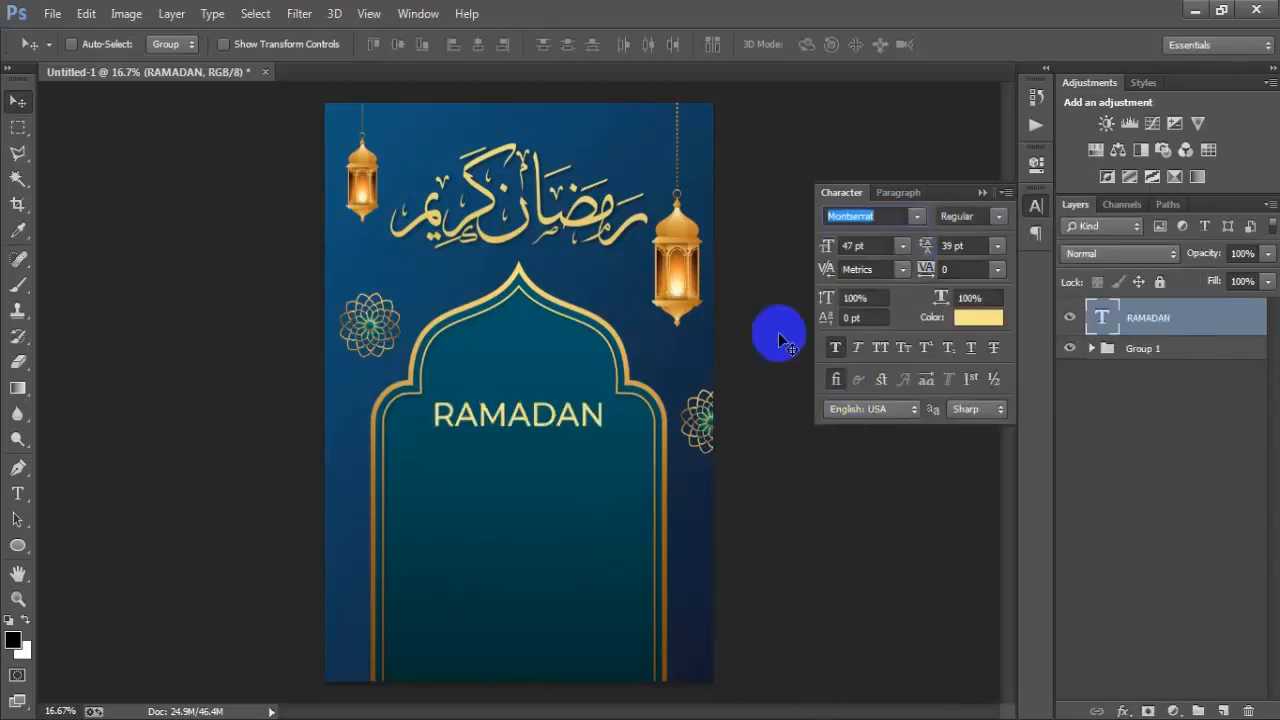
left_click(835, 347)
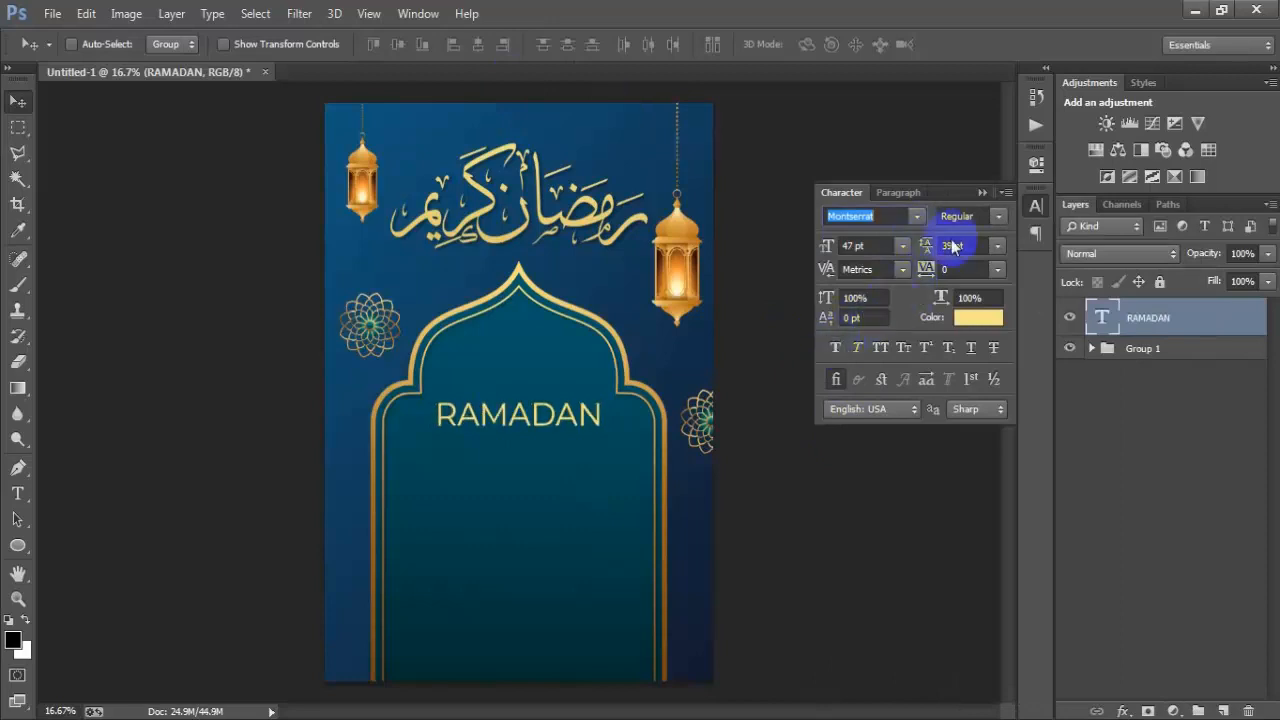
left_click(984, 190)
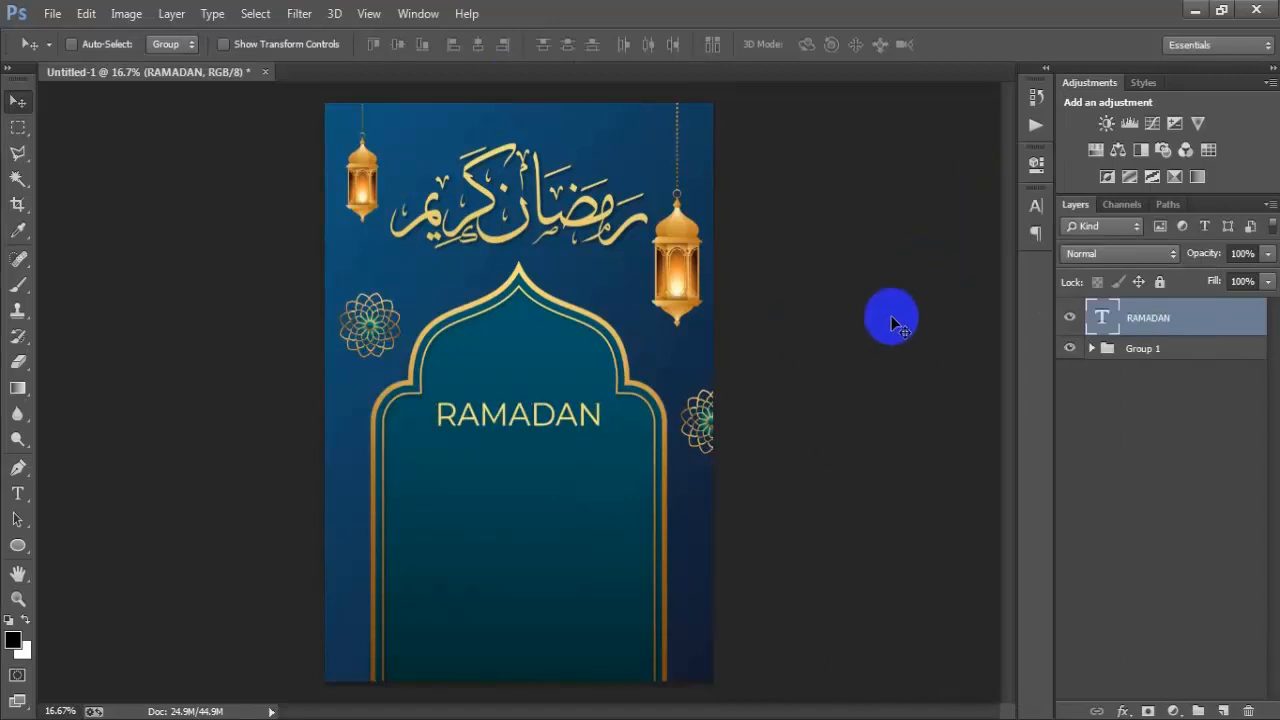
Scale the RAMADAN text down proportionally to about 89% around its center.
key("ctrl+t")
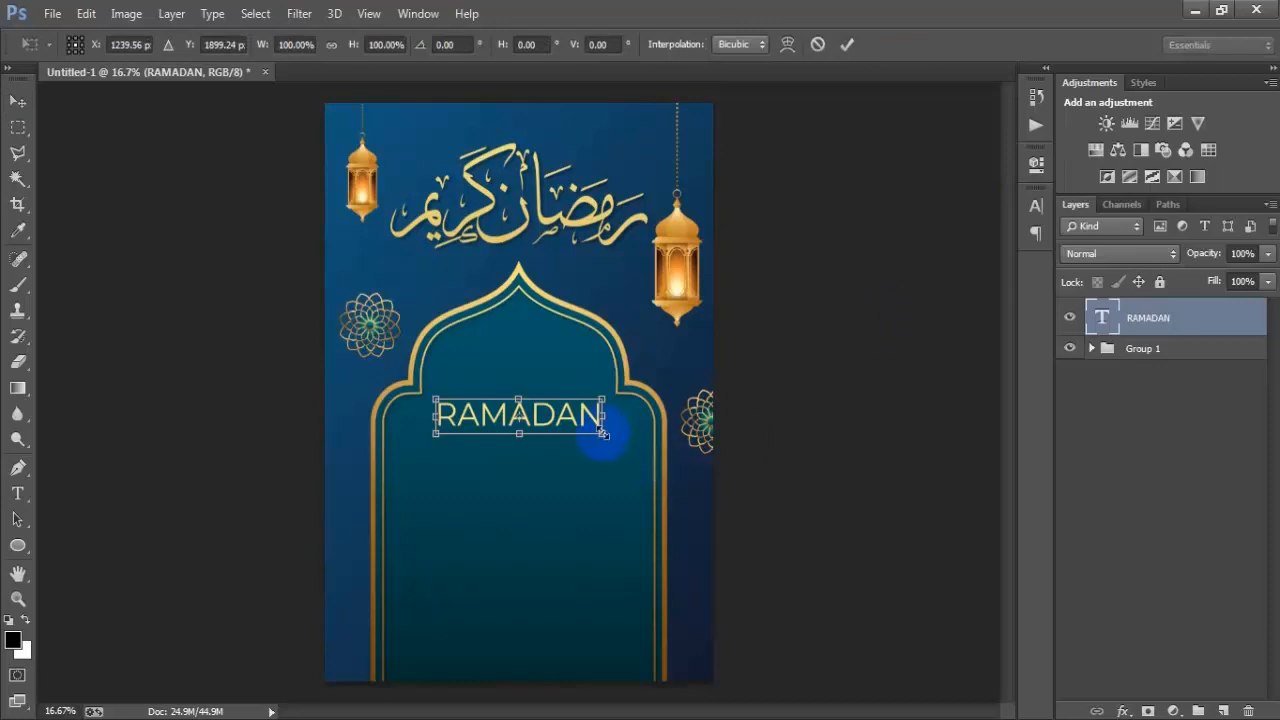
left_click_drag(603, 433, 595, 432)
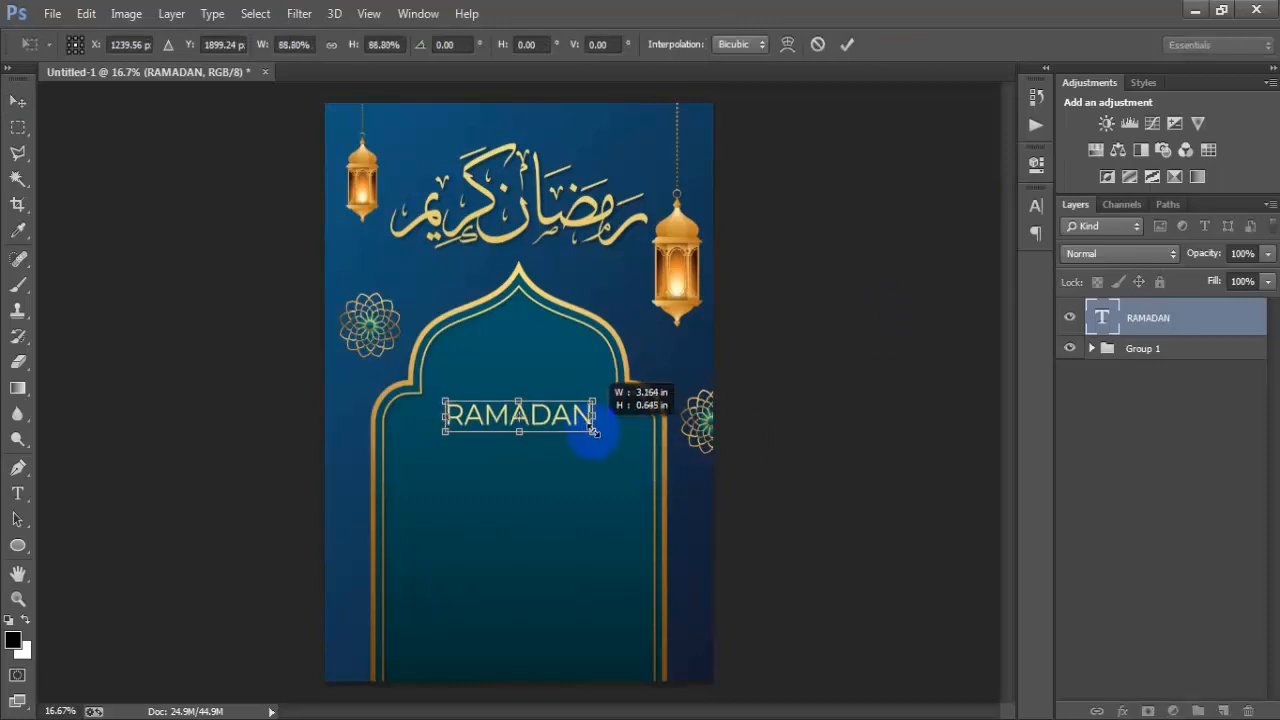
left_click(846, 46)
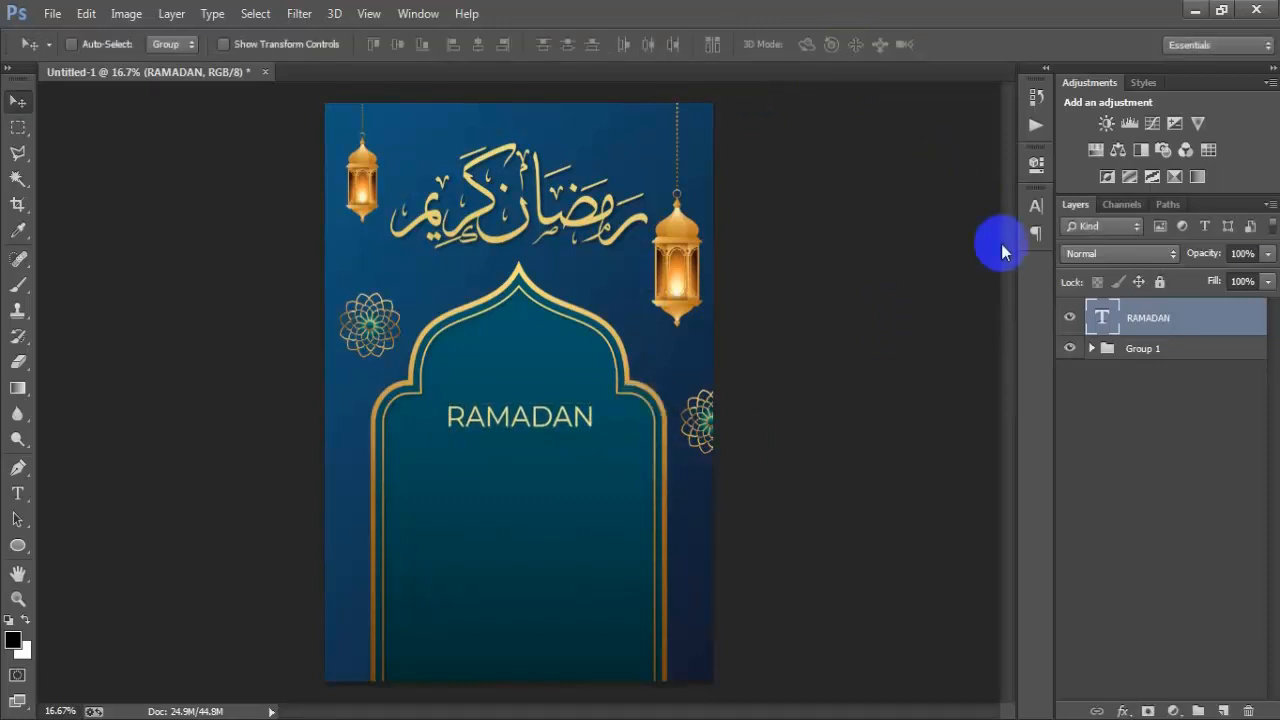
left_click(1092, 349)
left_click(1092, 348)
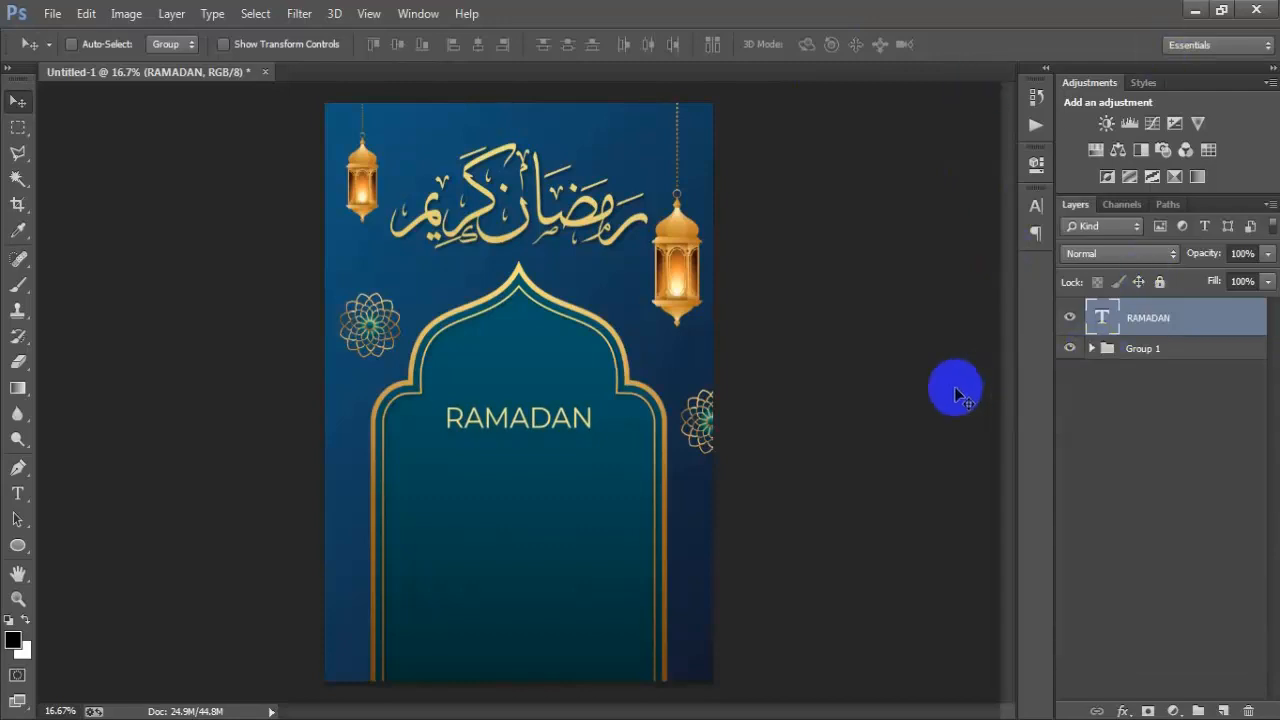
Duplicate the RAMADAN text layer and move the copy straight down to form a second line below the original.
key("ctrl+j")
key("shift+Down")
key("shift+Down")
key("shift+Down")
key("shift+Down")
key("shift+Down")
key("shift+Down")
key("shift+Down")
key("shift+Down")
key("shift+Down")
key("shift+Down")
key("shift+Down")
key("shift+Down")
key("shift+Down")
key("shift+Down")
key("shift+Down")
key("shift+Down")
key("shift+Down")
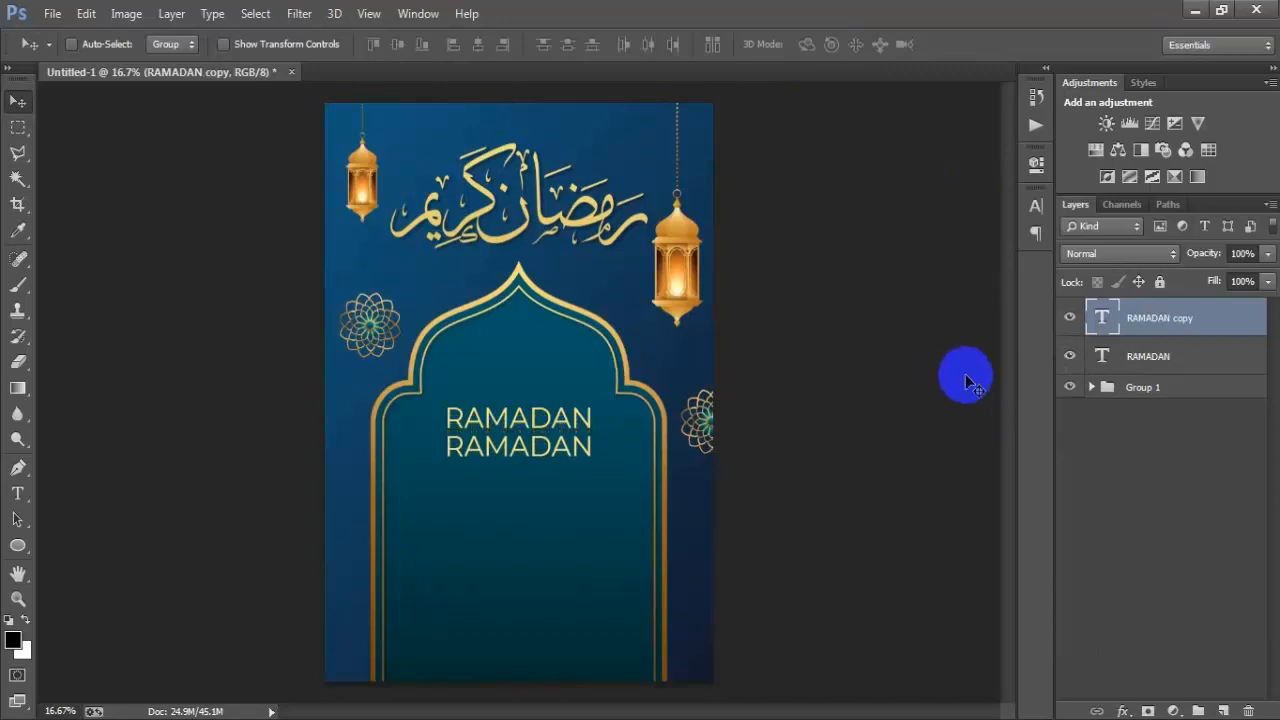
Replace the wording of the duplicated text line with KAREEM.
double_click(1105, 320)
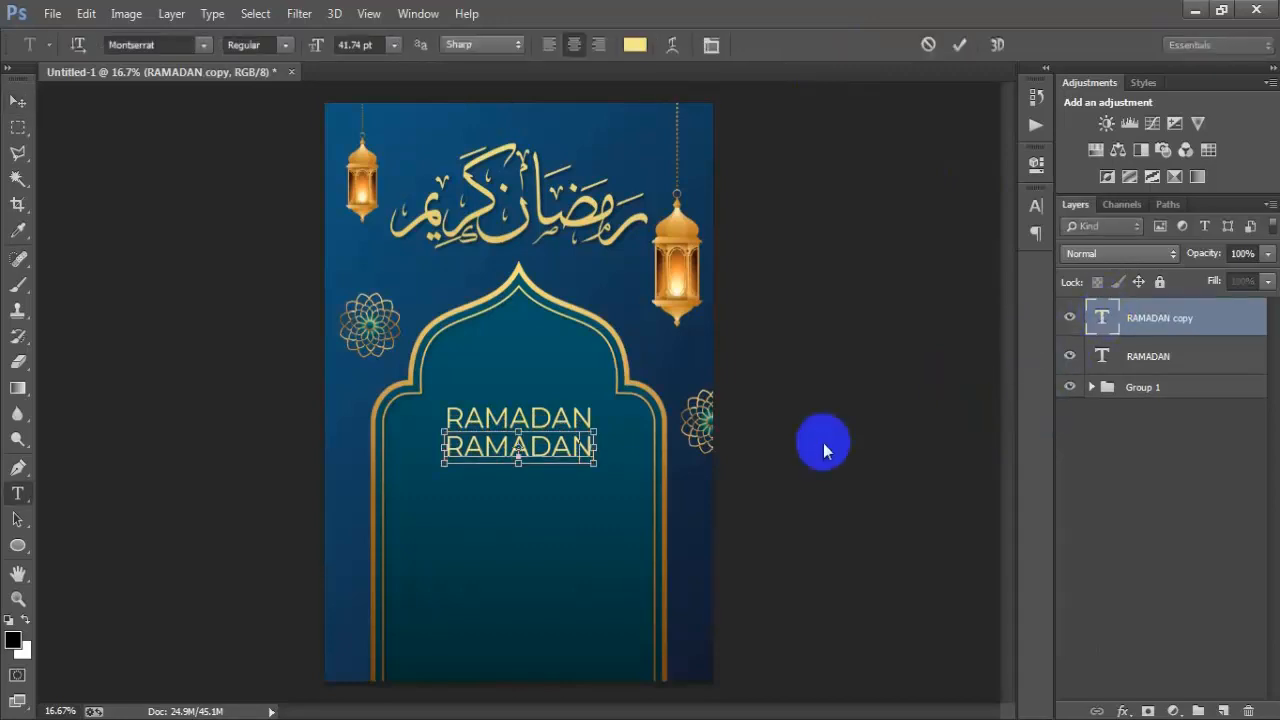
type("KAREEM")
left_click(960, 44)
key("v")
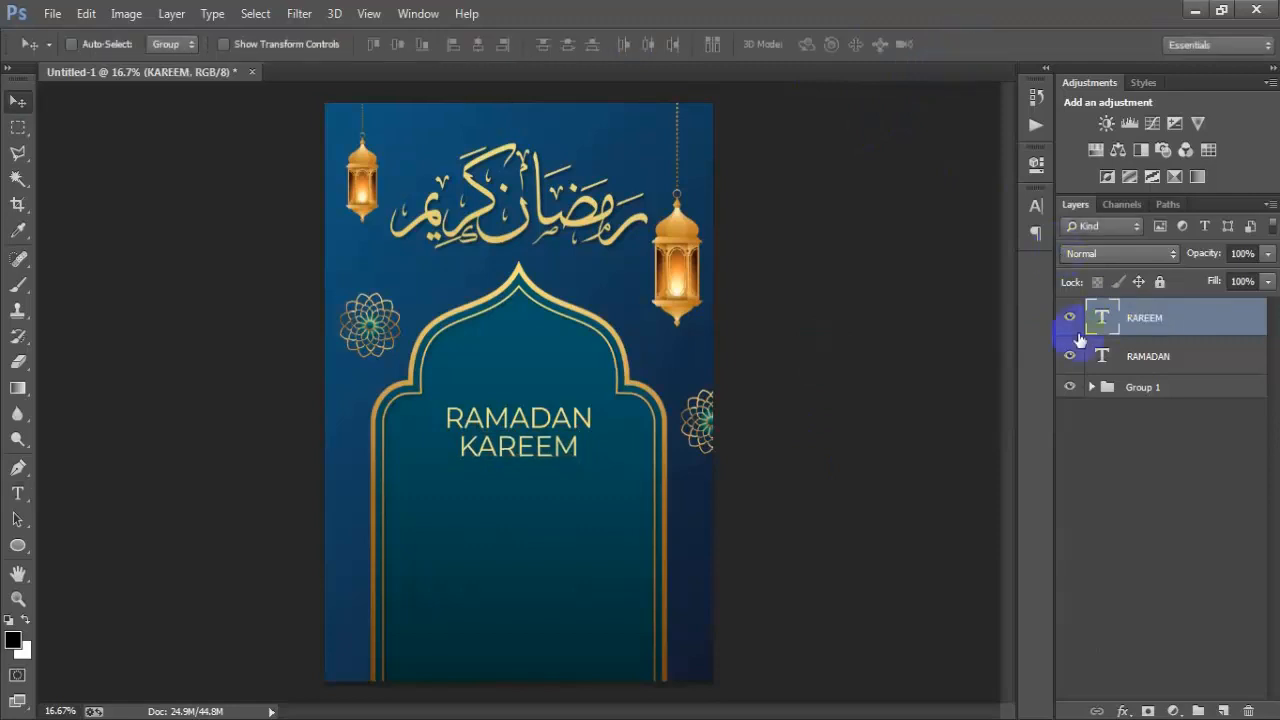
Apply faux bold to both the KAREEM and RAMADAN text layers.
left_click(1036, 210)
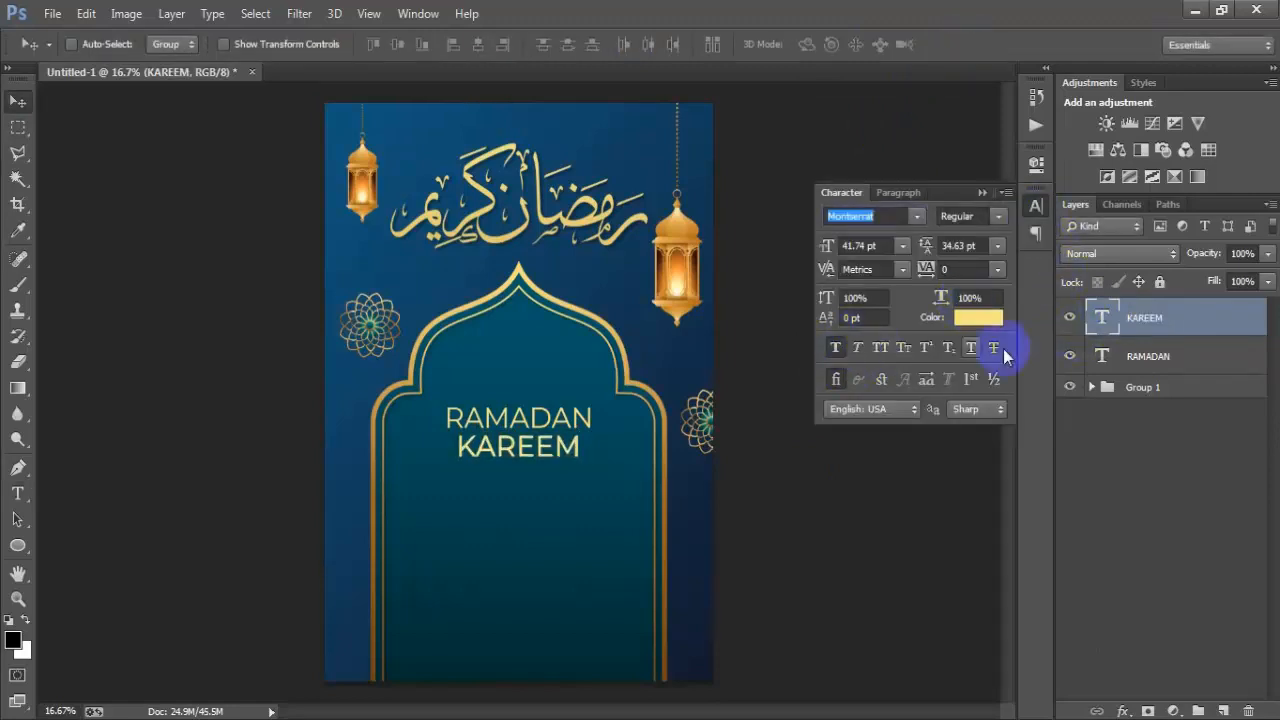
left_click(1105, 358)
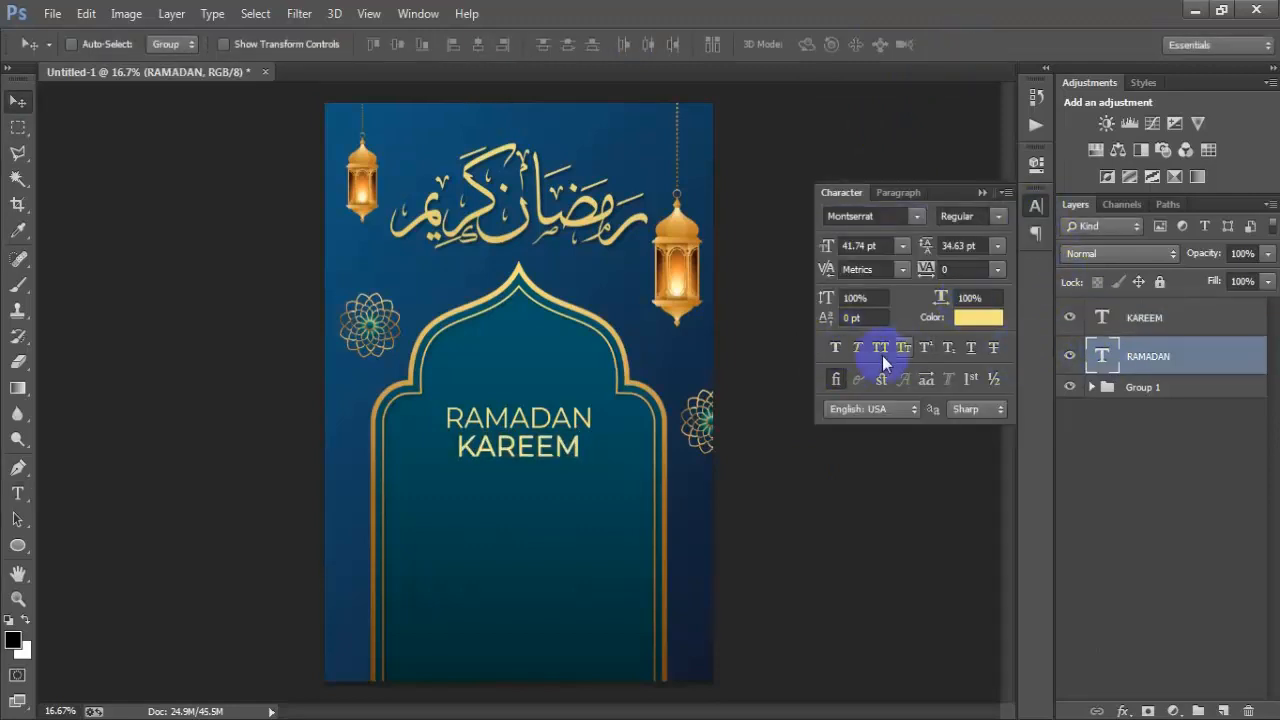
left_click(982, 192)
Scale the RAMADAN and KAREEM lines down together to about 94%, and leave only the KAREEM layer selected.
left_click(1145, 305, "shift")
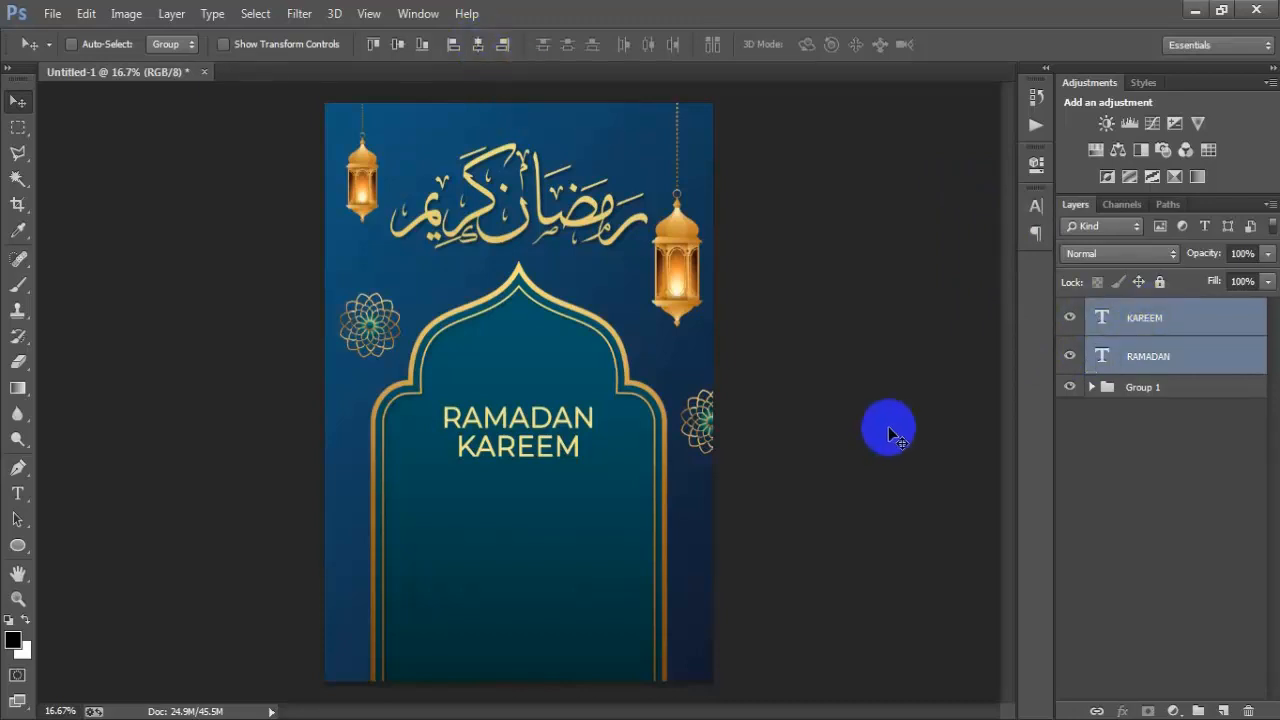
key("ctrl+t")
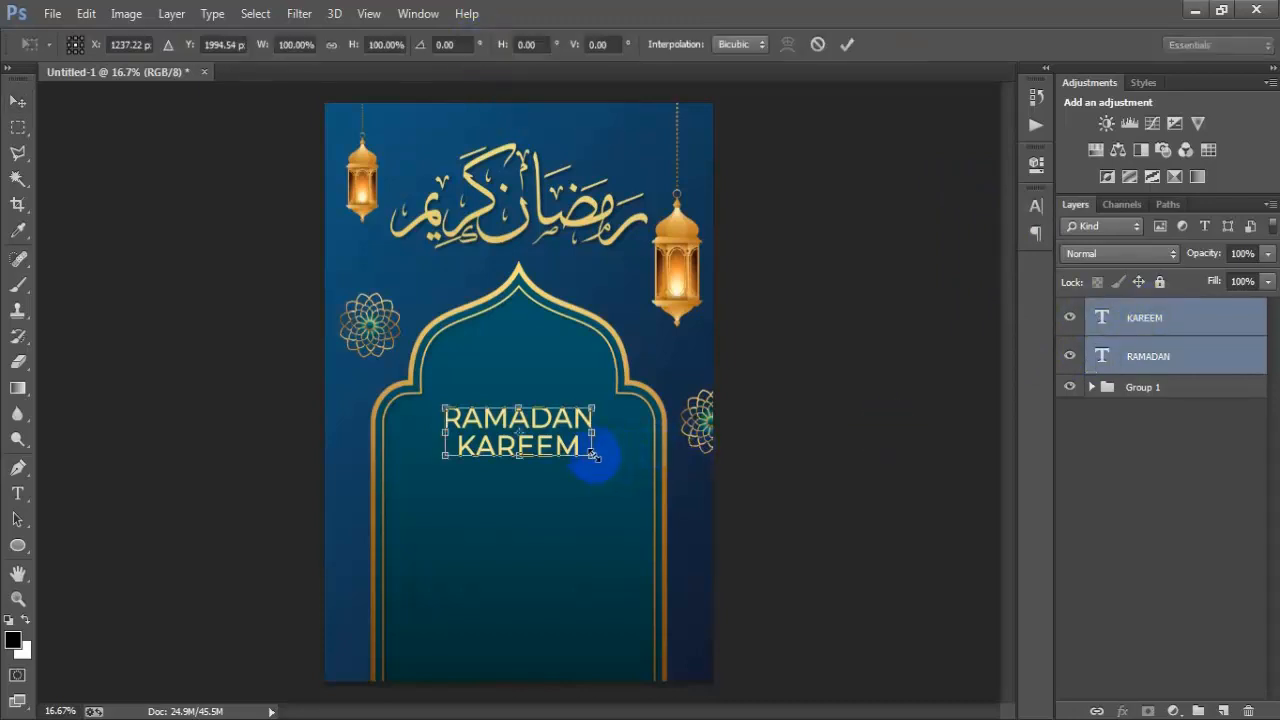
left_click_drag(592, 453, 589, 452)
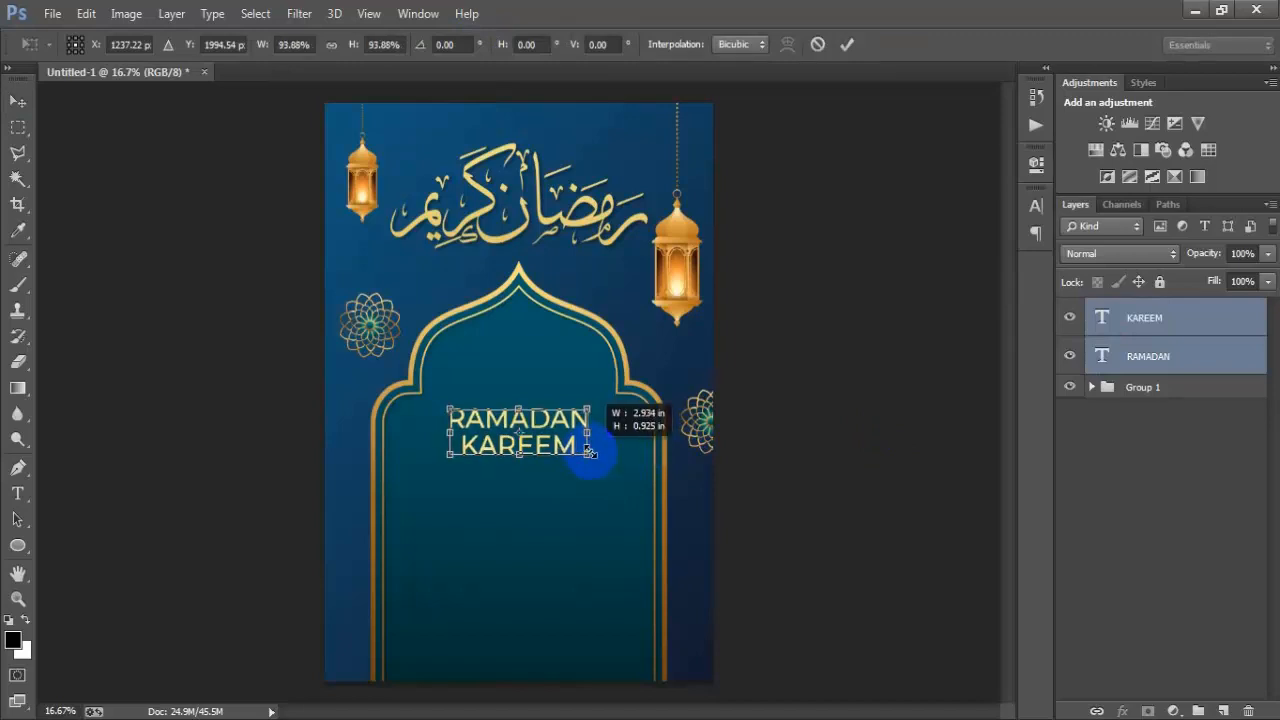
left_click(846, 44)
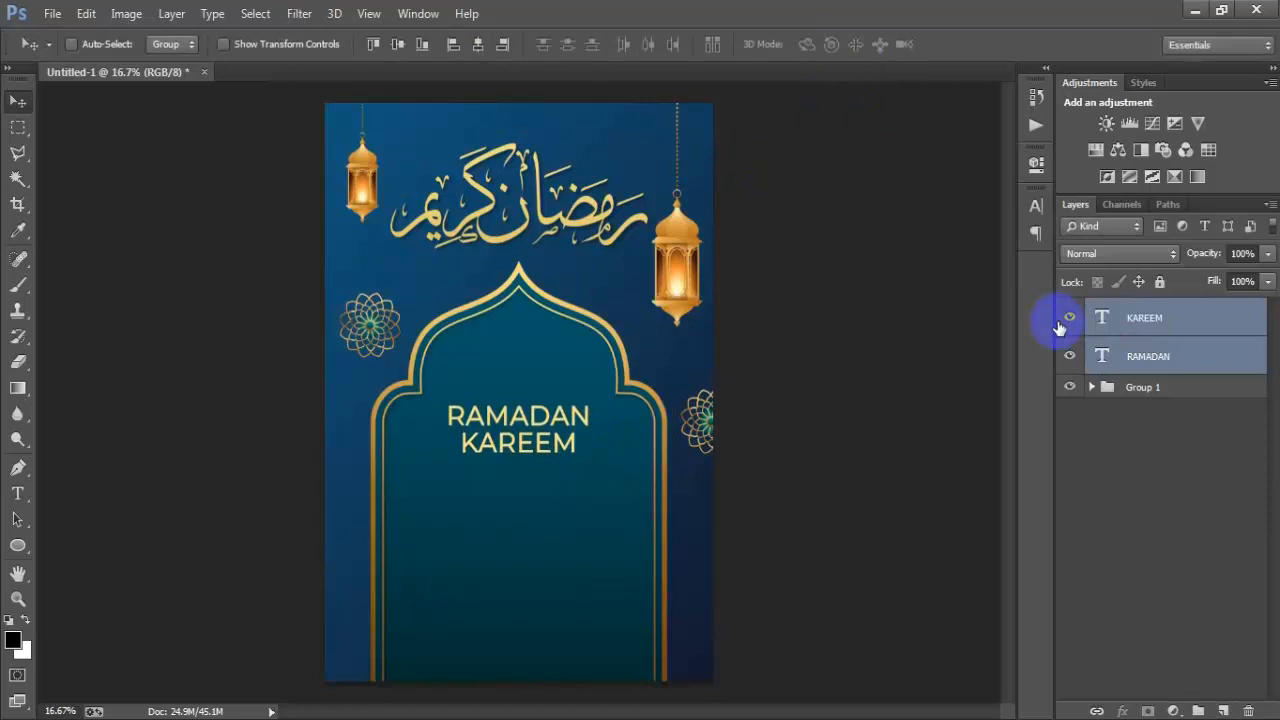
left_click(1102, 317)
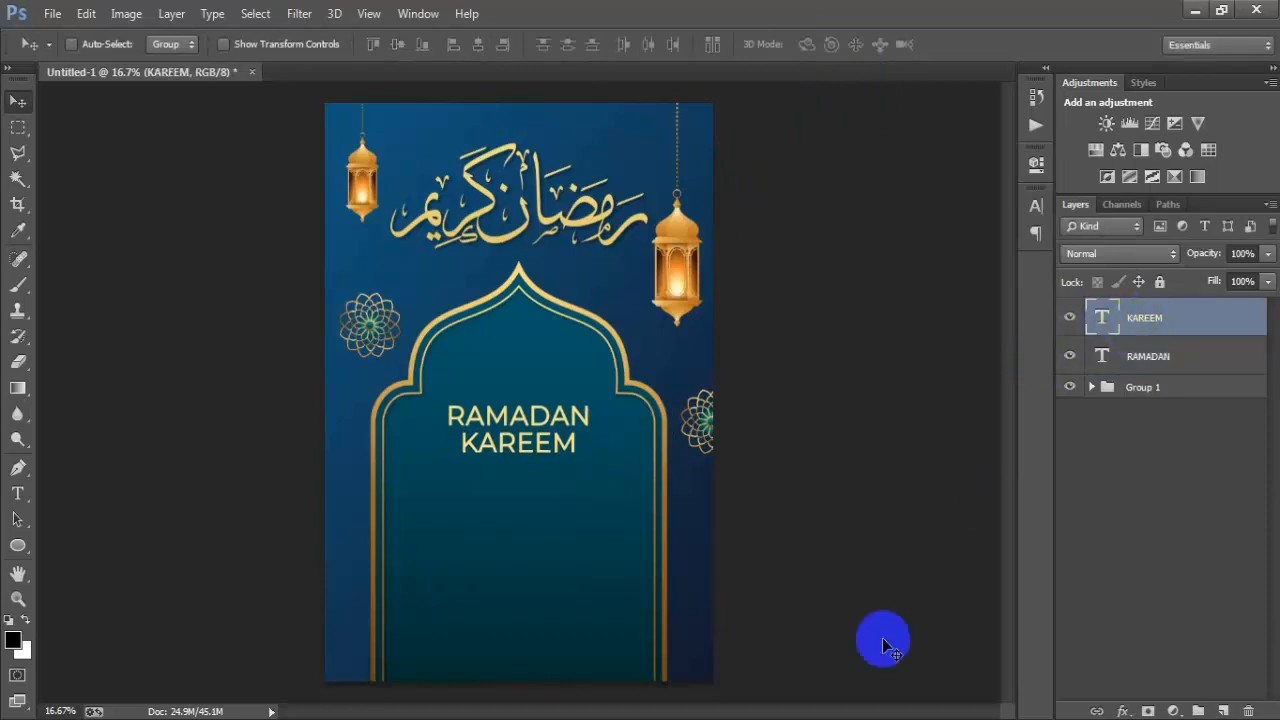
Add the text Iftar Party on a new layer inside the arch below KAREEM and scale it up slightly.
left_click(1222, 708)
left_click(17, 493)
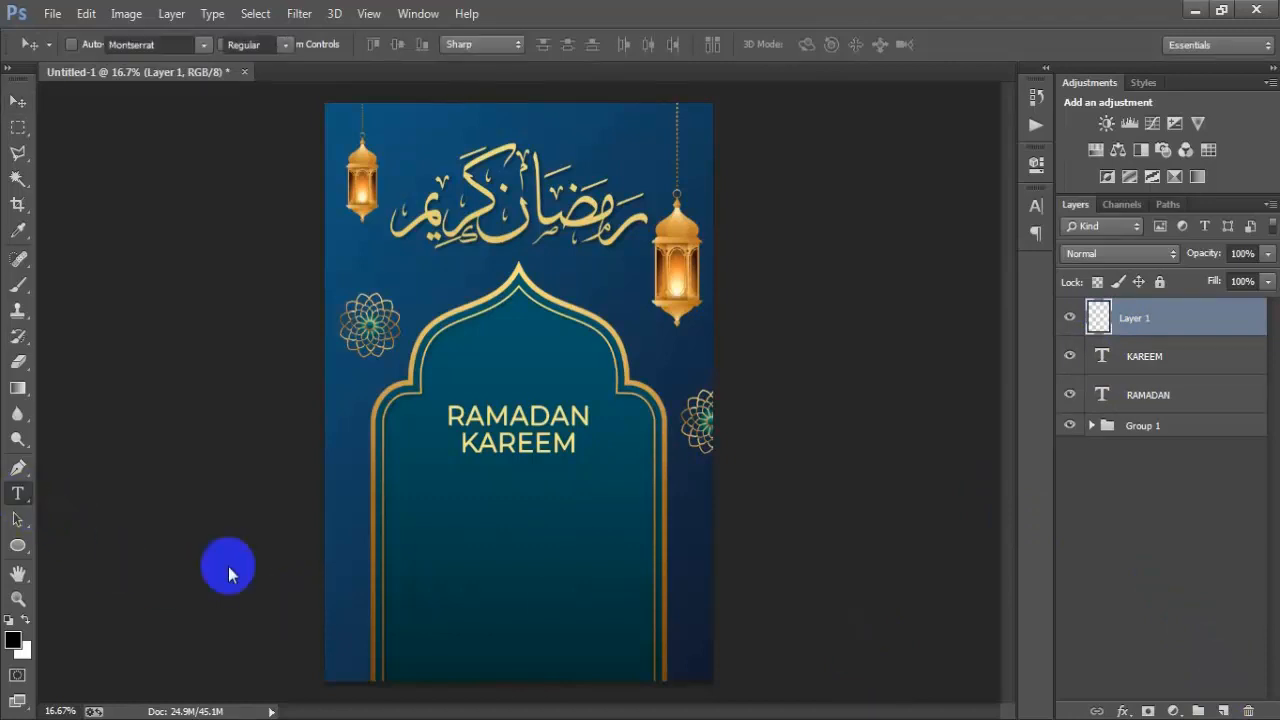
left_click(489, 529)
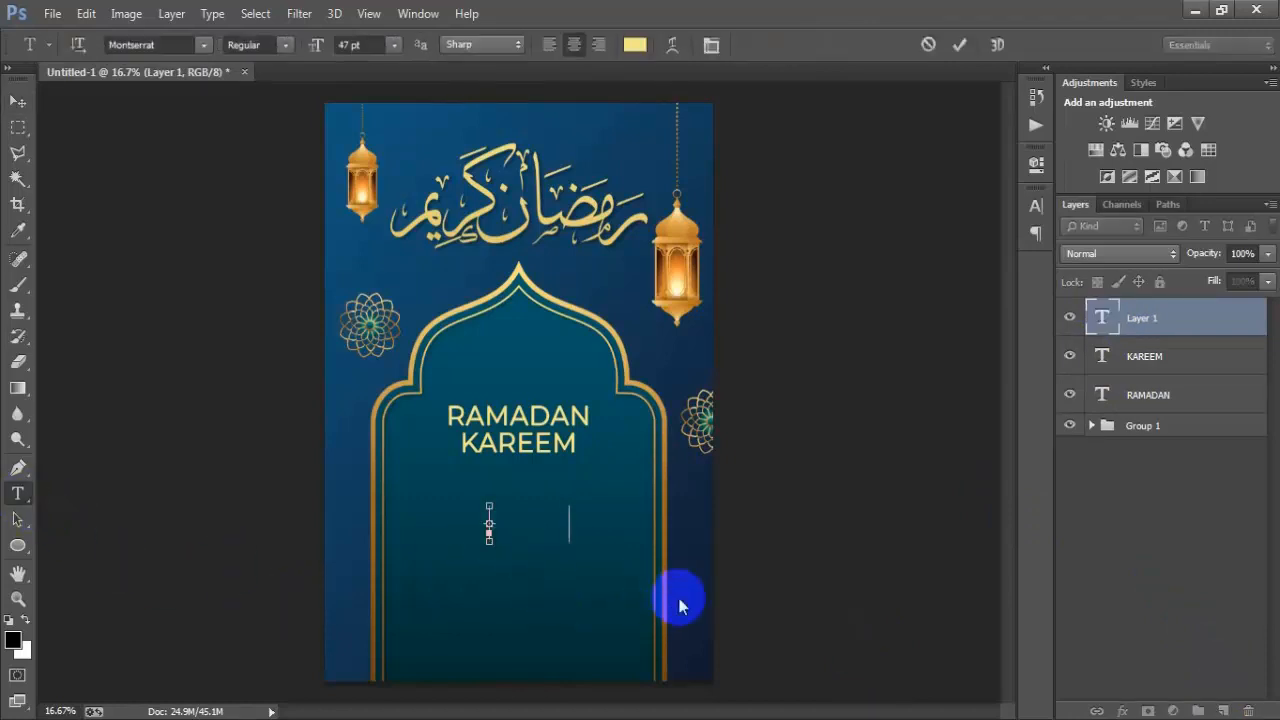
type("Iftar Party")
left_click(21, 111)
left_click_drag(520, 531, 553, 524)
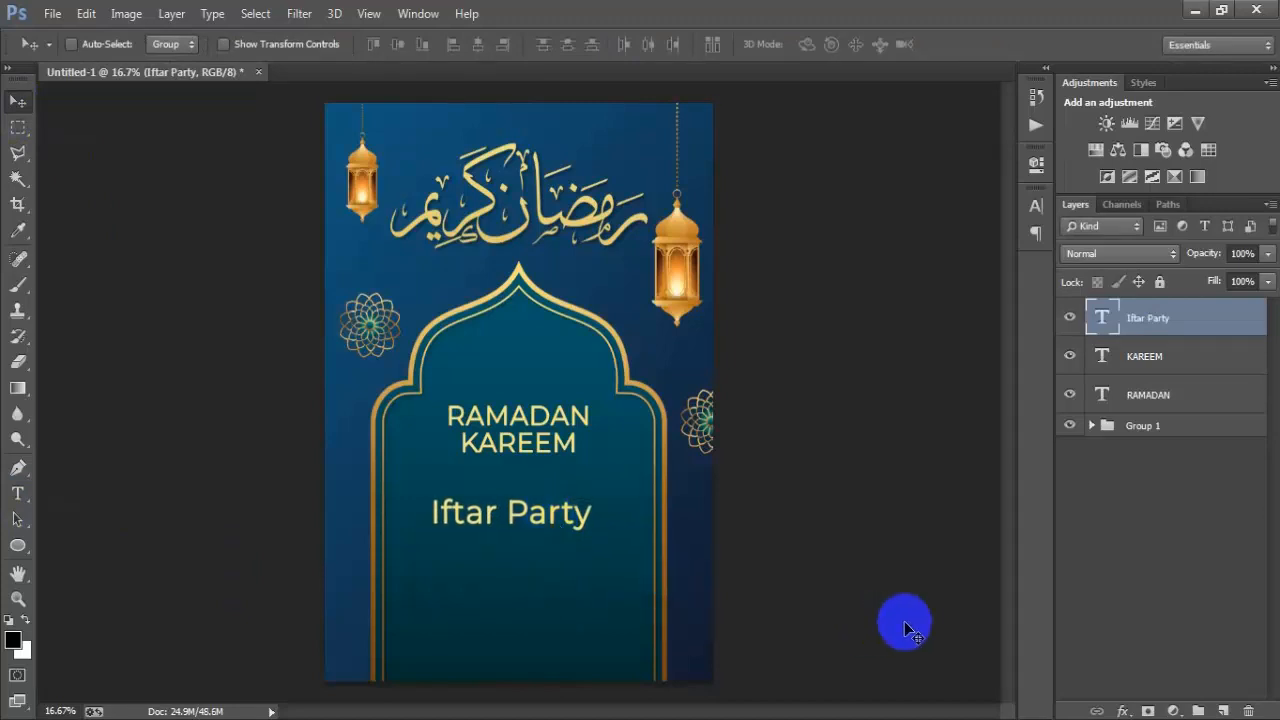
key("ctrl+t")
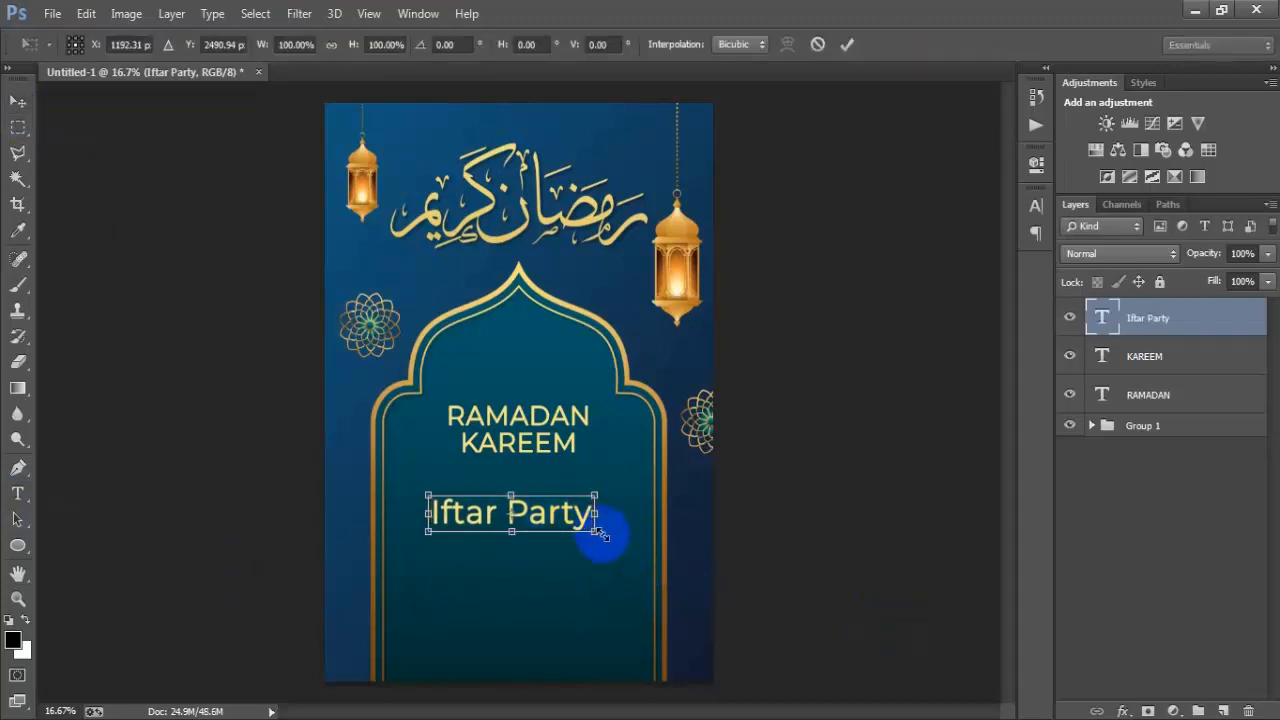
left_click(846, 44)
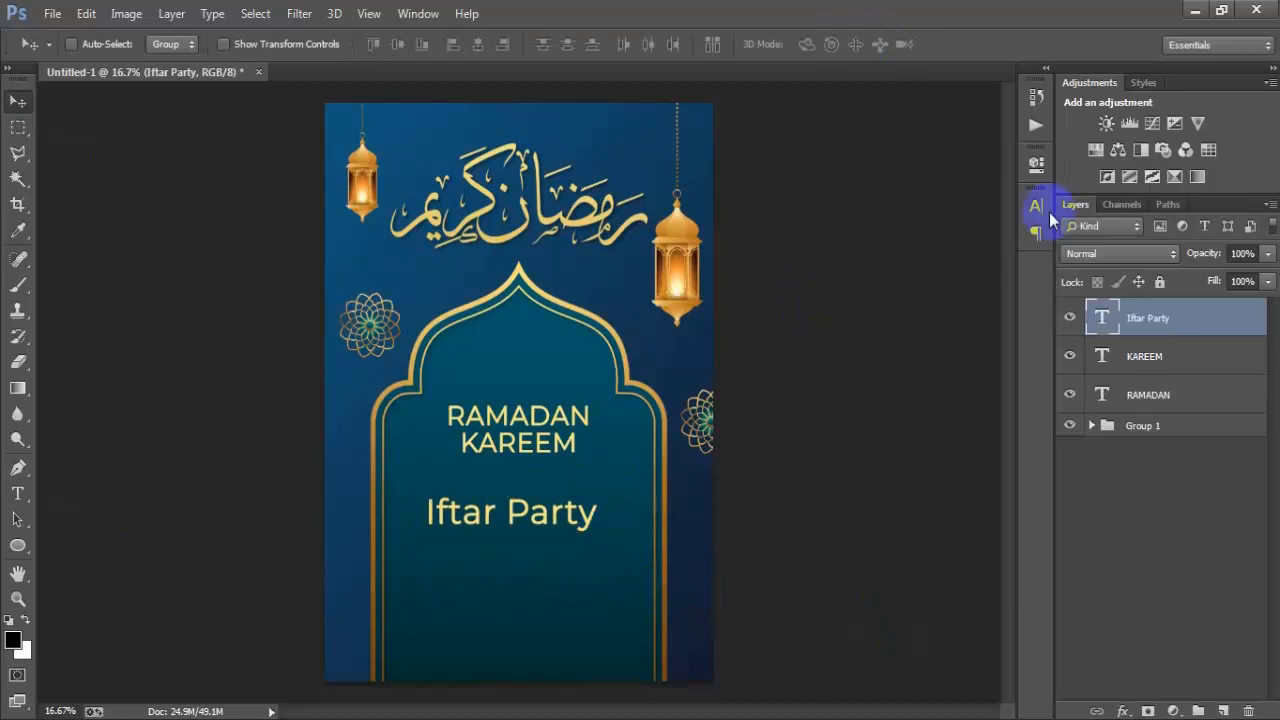
Try to align the Iftar Party, KAREEM and RAMADAN text layers on their horizontal centres.
left_click(1168, 356, "shift")
left_click(482, 44)
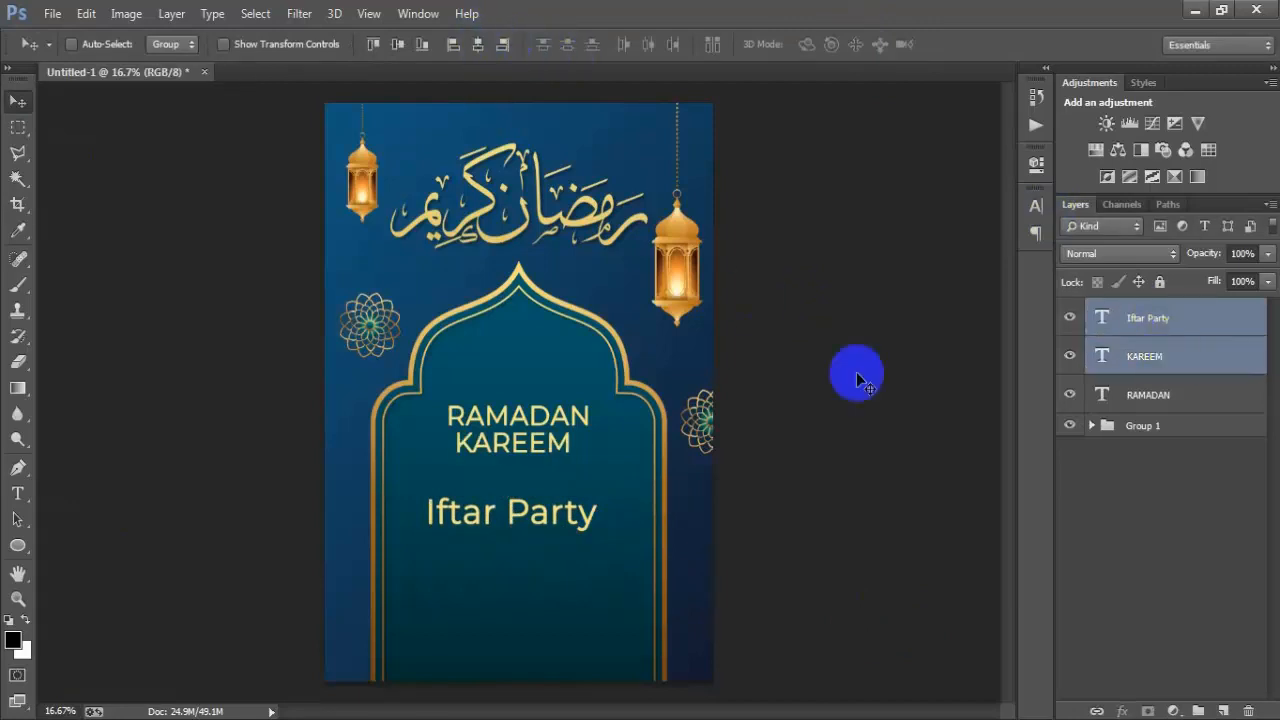
left_click(1163, 398, "shift")
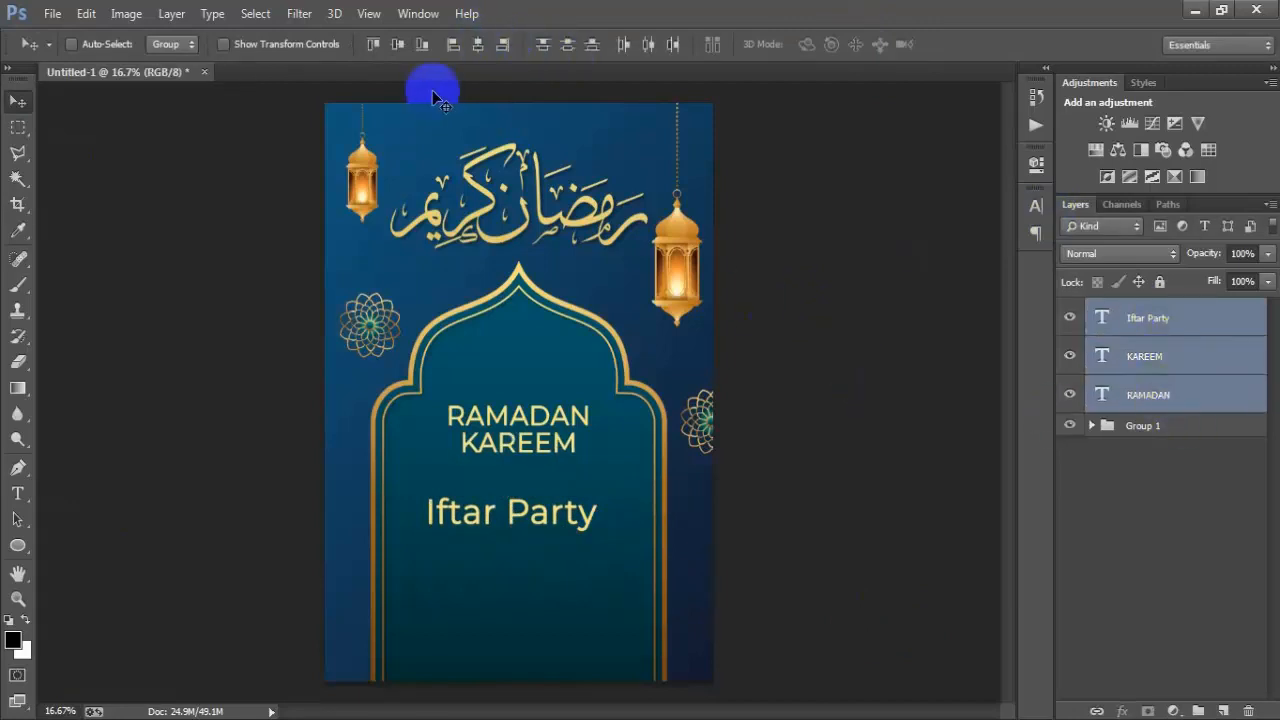
left_click(478, 44)
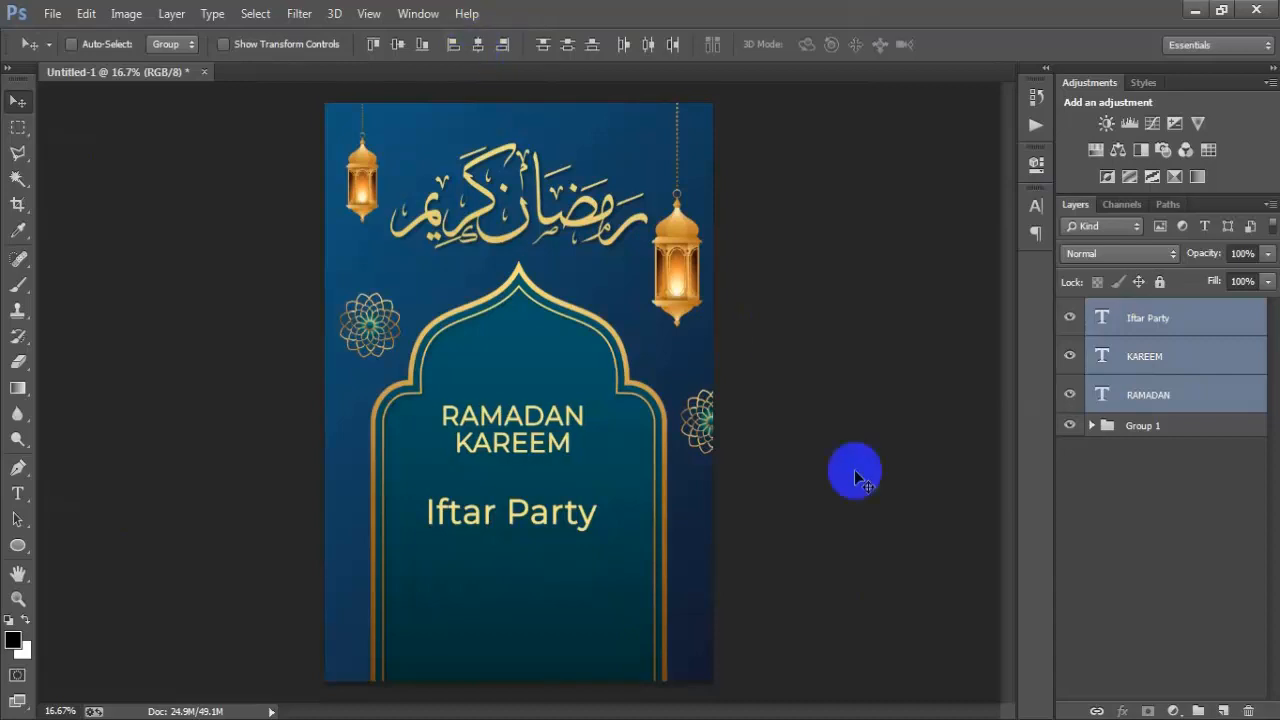
Nudge the Iftar Party text to the right so it sits roughly centred under KAREEM.
left_click(1147, 320)
key("shift+Right")
key("shift+Right")
key("shift+Right")
key("shift+Right")
key("shift+Right")
key("shift+Right")
key("shift+Right")
key("shift+Right")
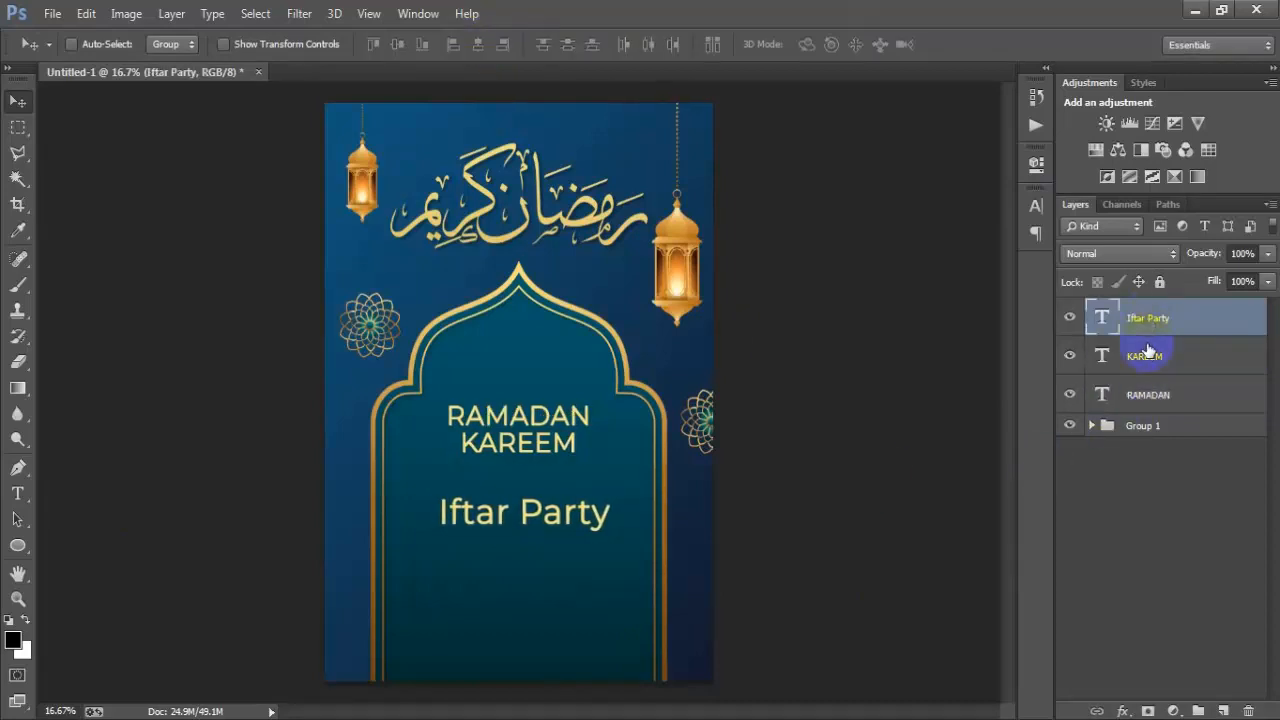
Copy the layer style of layer 00003 inside Group 1 and collapse the group again.
left_click(1098, 426)
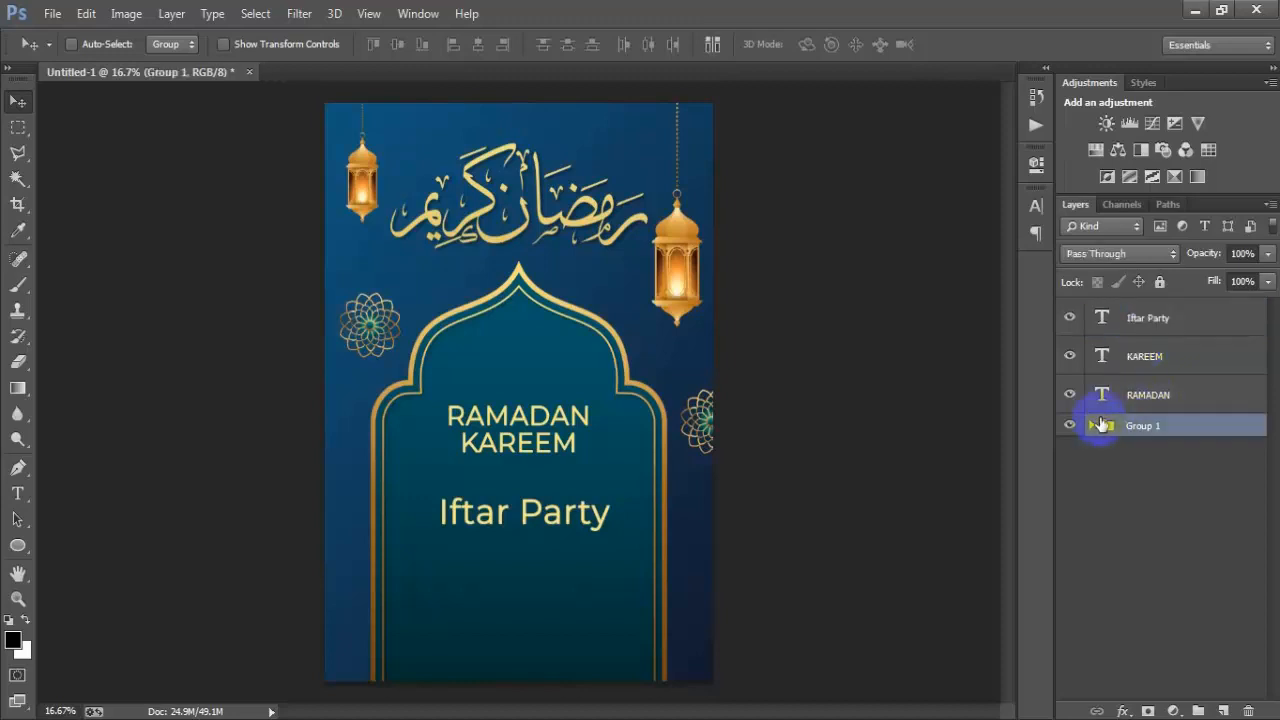
left_click(1092, 426)
scroll(1182, 614, "down", 1)
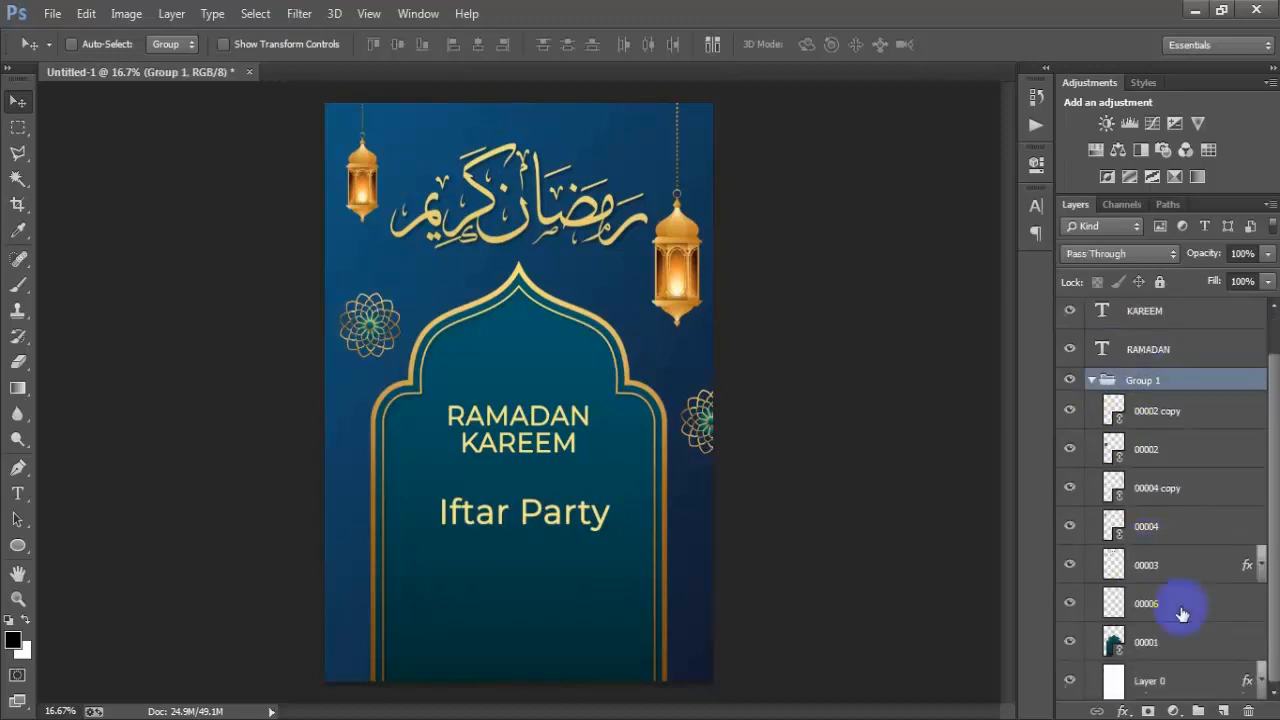
left_click(1232, 566)
left_click(1072, 570)
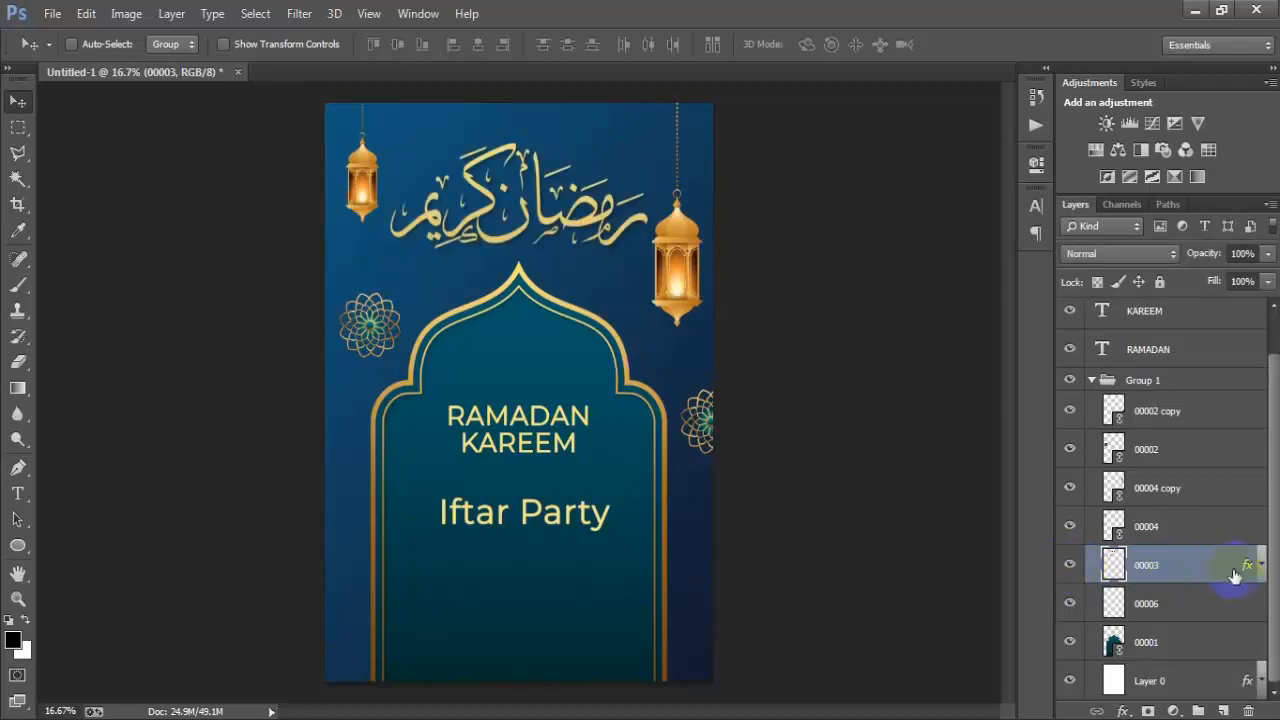
right_click(1234, 571)
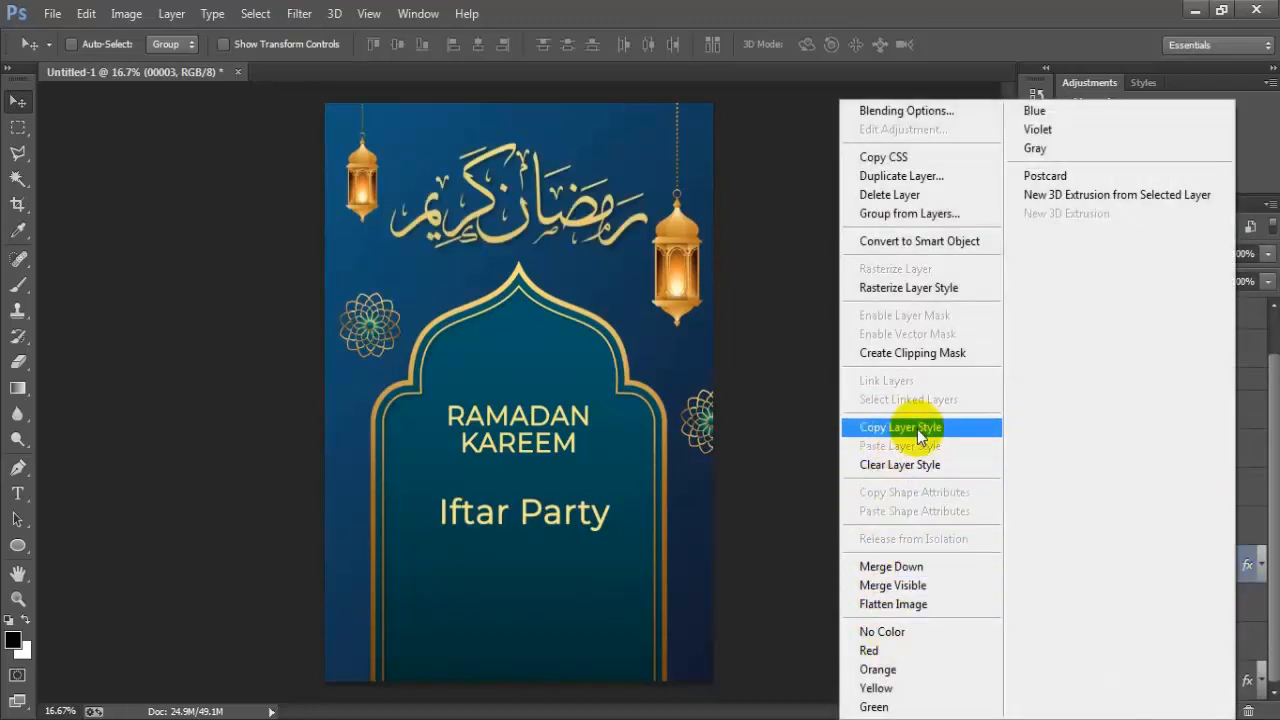
left_click(886, 430)
left_click(1094, 381)
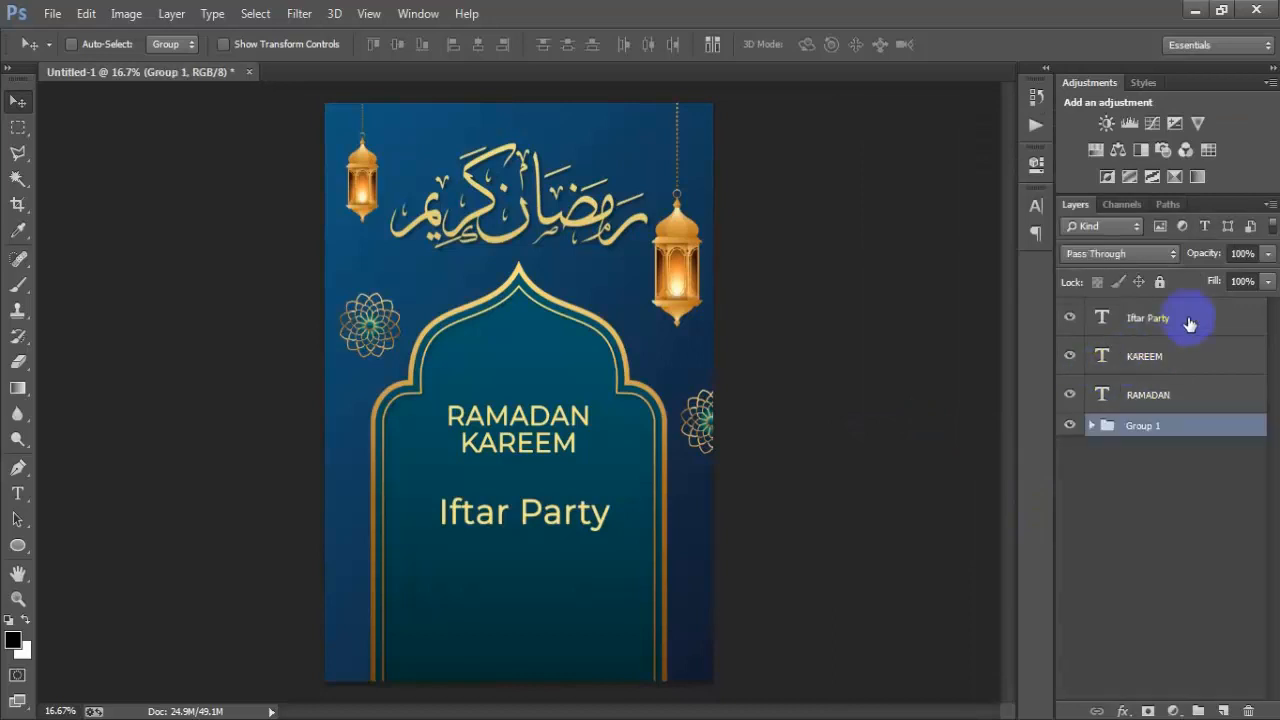
Paste the copied layer style onto the Iftar Party text layer and collapse its effects list.
left_click(1211, 322)
right_click(1219, 322)
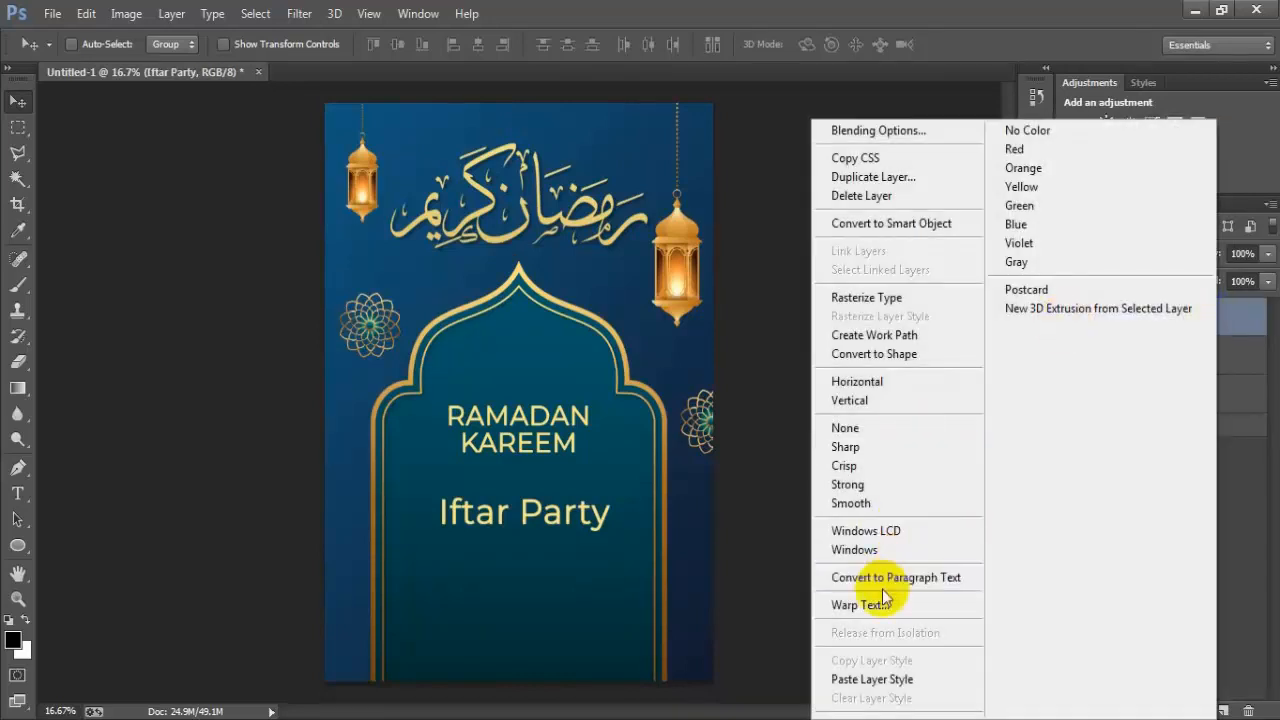
left_click(890, 679)
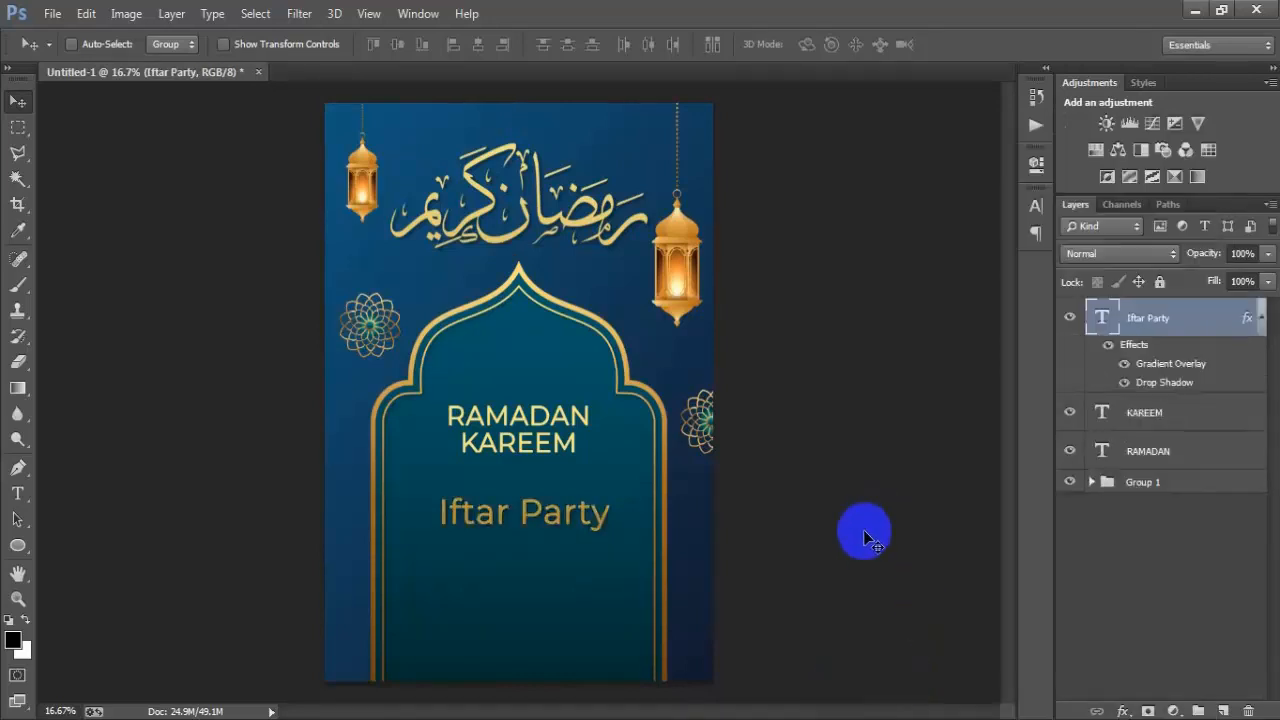
left_click(1261, 318)
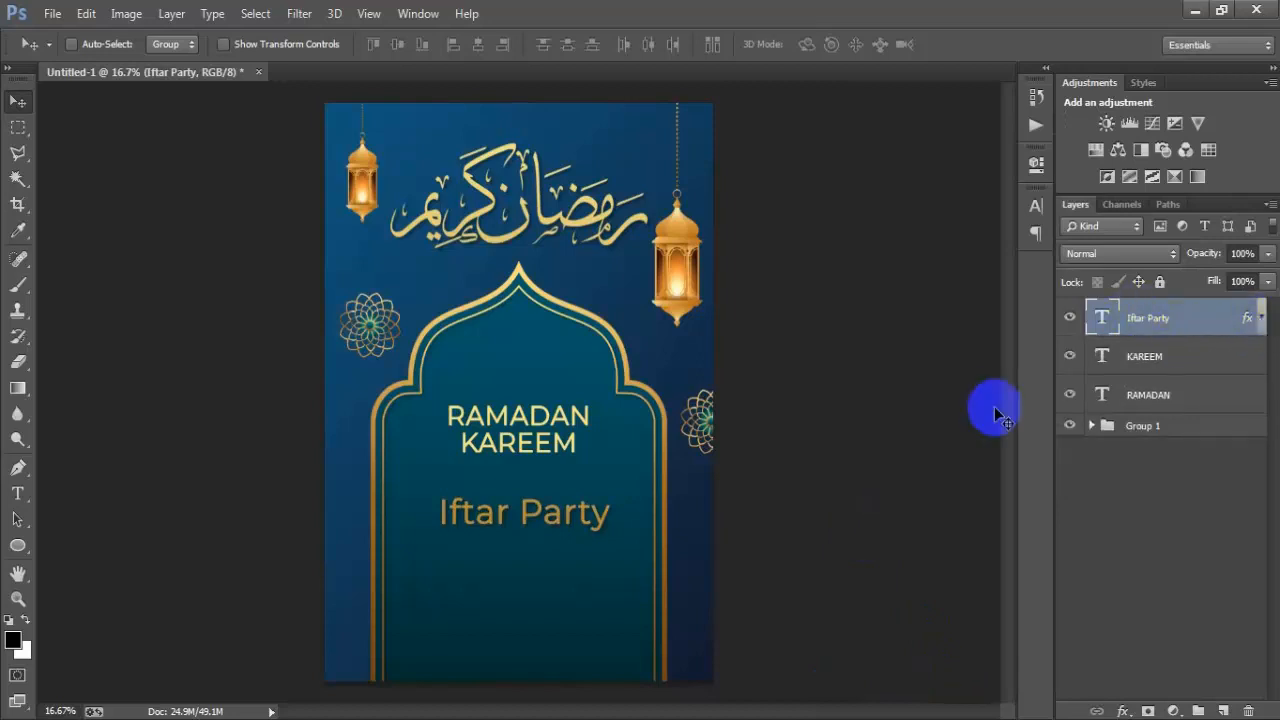
Turn on Align with Layer for the Iftar Party text's Gradient Overlay.
double_click(1248, 318)
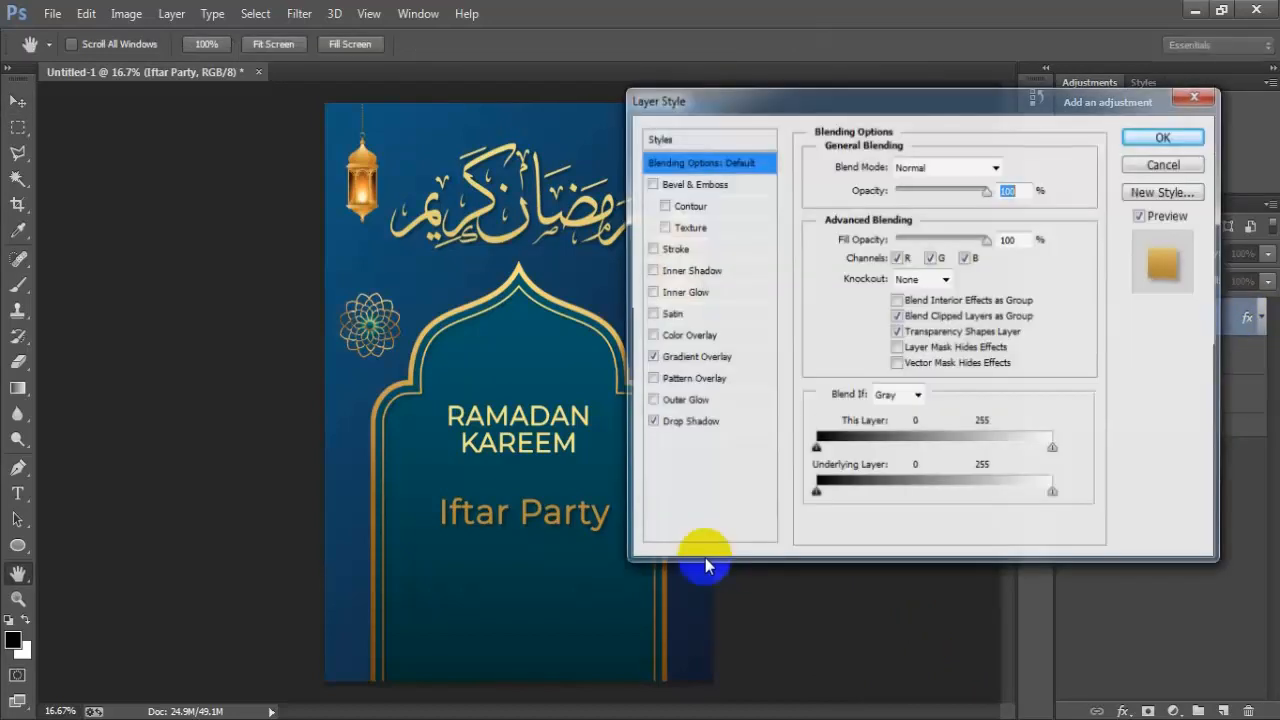
left_click(700, 357)
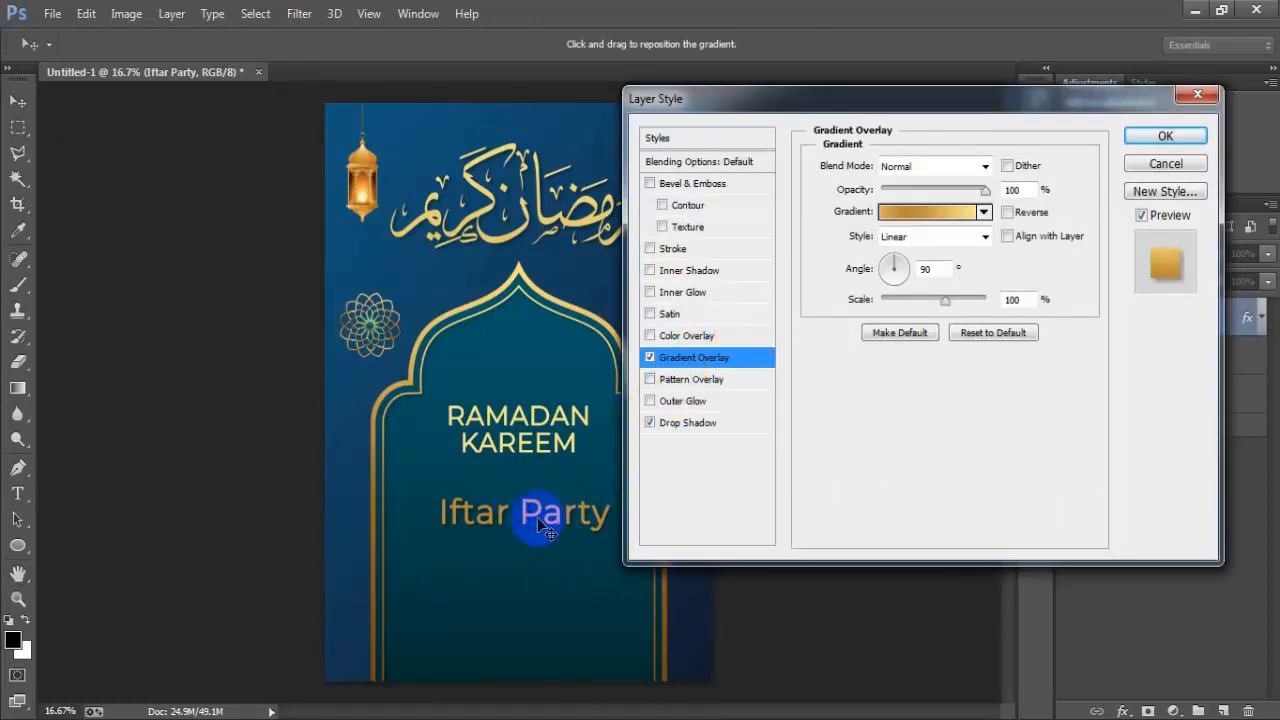
left_click(1007, 236)
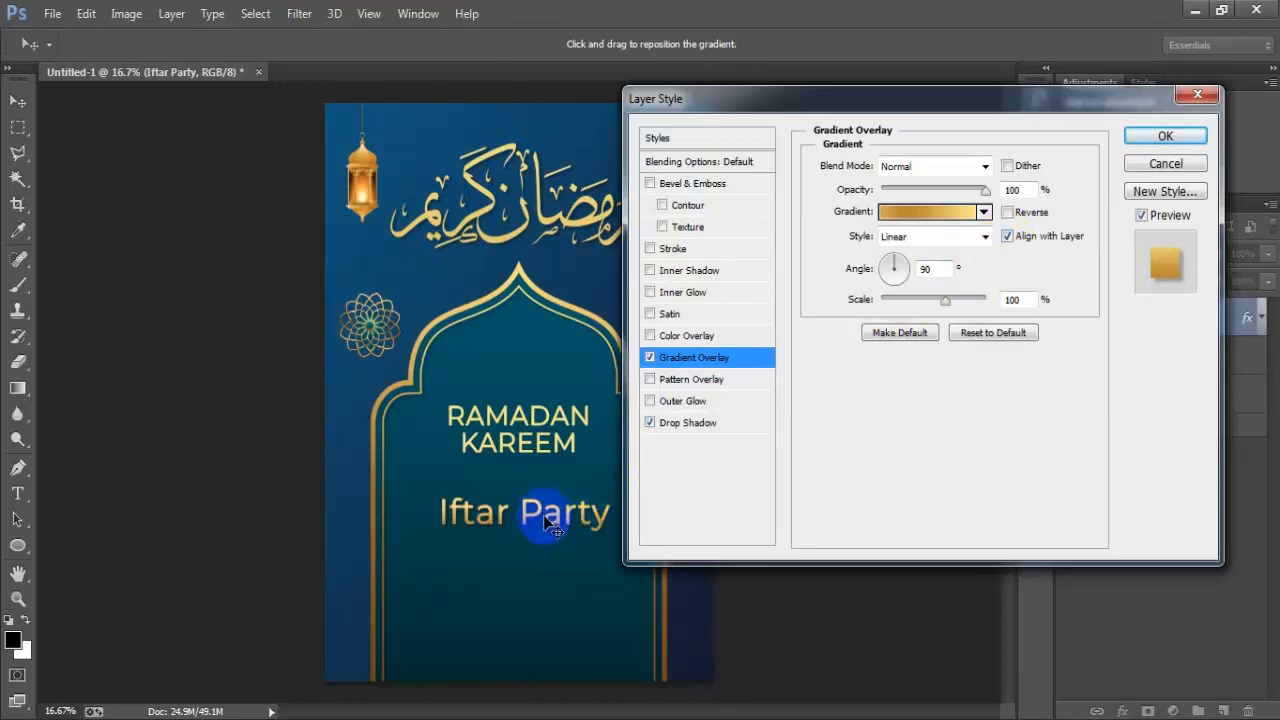
left_click(1163, 136)
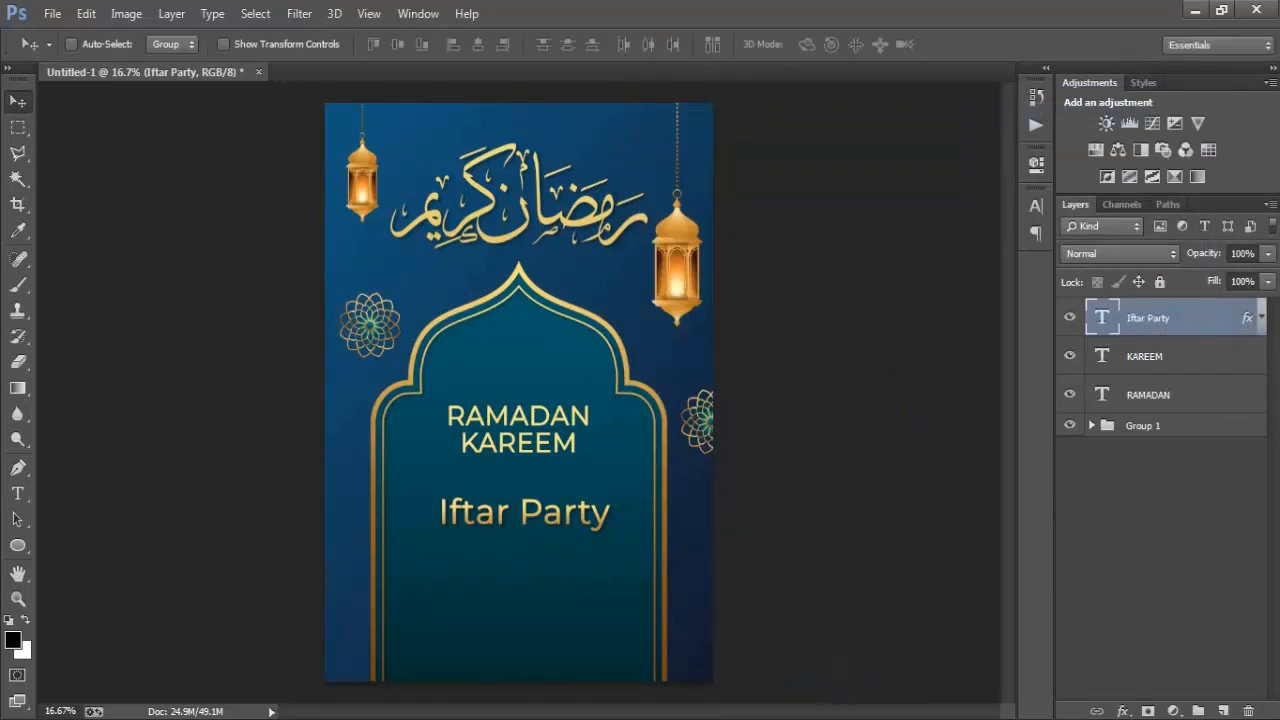
Duplicate the Iftar Party text layer and move the copy straight down to form a line below it.
key("ctrl+j")
key("shift+Down")
key("shift+Down")
key("shift+Down")
key("shift+Down")
key("shift+Down")
key("shift+Down")
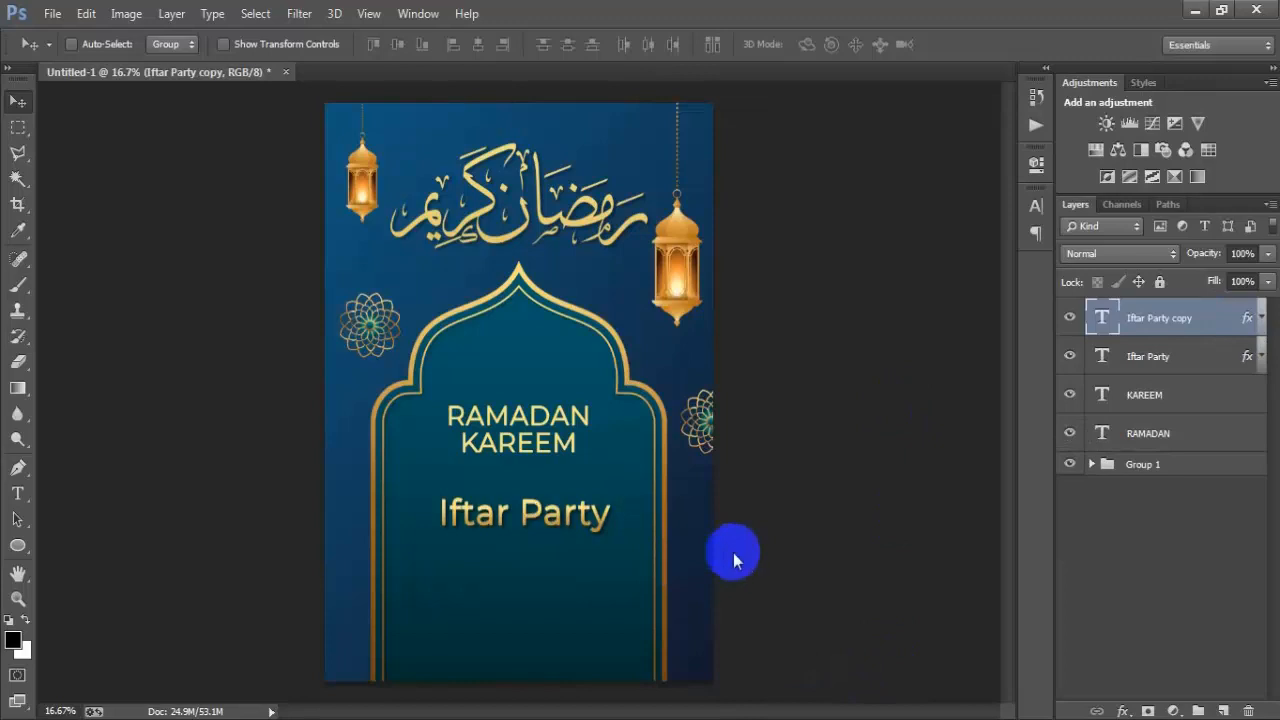
key("shift+Down")
key("shift+Down")
key("shift+Down")
key("shift+Down")
key("shift+Down")
key("shift+Down")
key("shift+Down")
key("shift+Down")
key("shift+Down")
key("shift+Down")
key("shift+Down")
key("shift+Down")
key("shift+Down")
key("shift+Down")
key("shift+Down")
key("shift+Down")
key("shift+Down")
key("shift+Down")
key("shift+Down")
key("shift+Down")
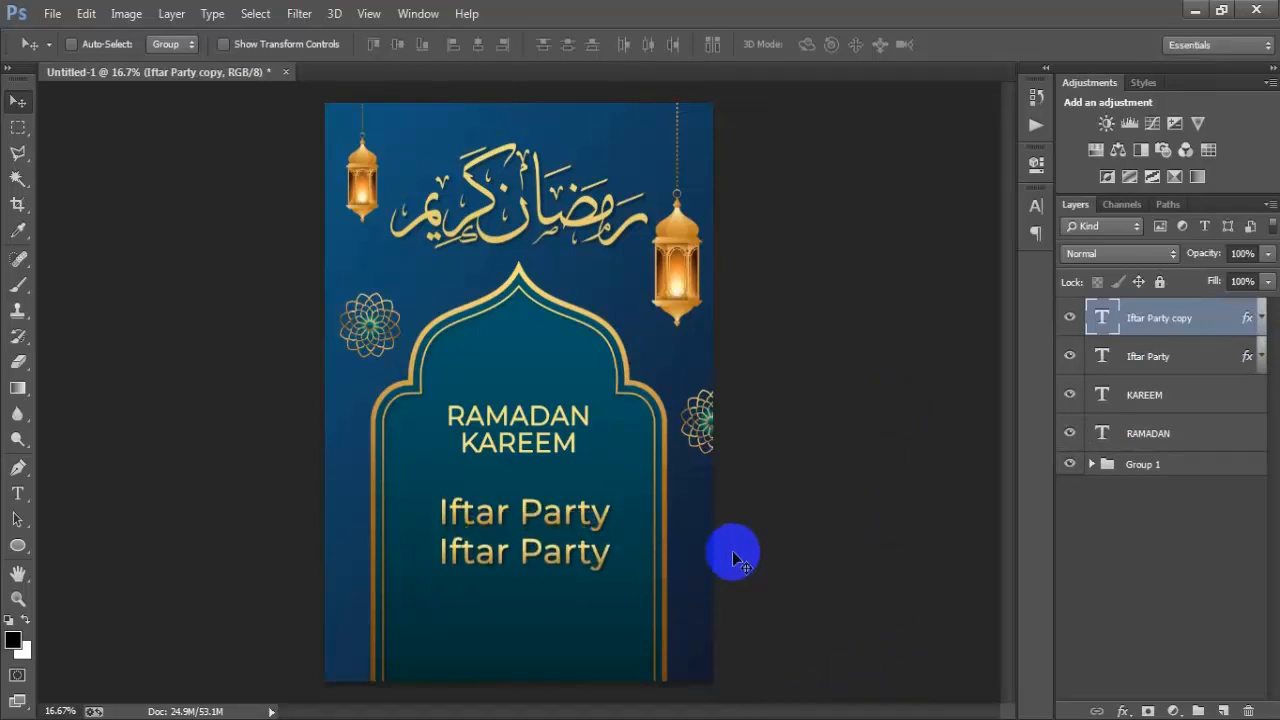
Replace the wording of the duplicated Iftar Party line with 06 PM | 24 April.
double_click(1104, 317)
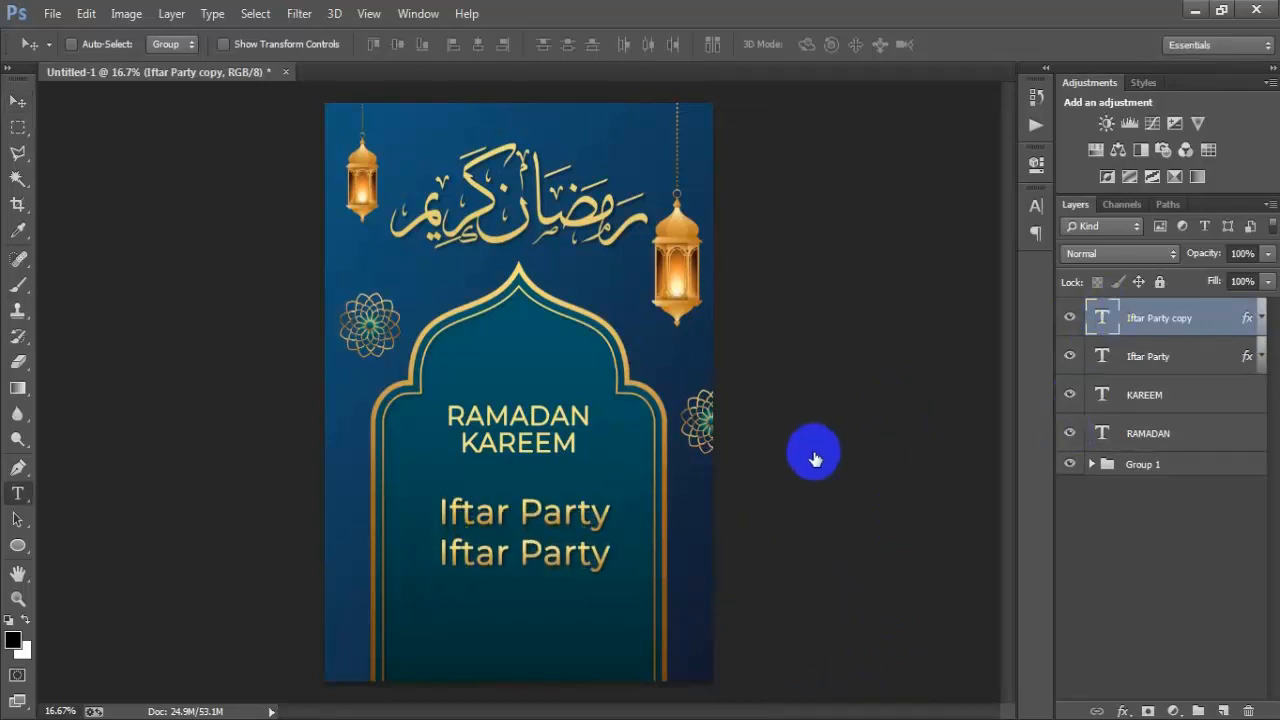
key("ctrl+v")
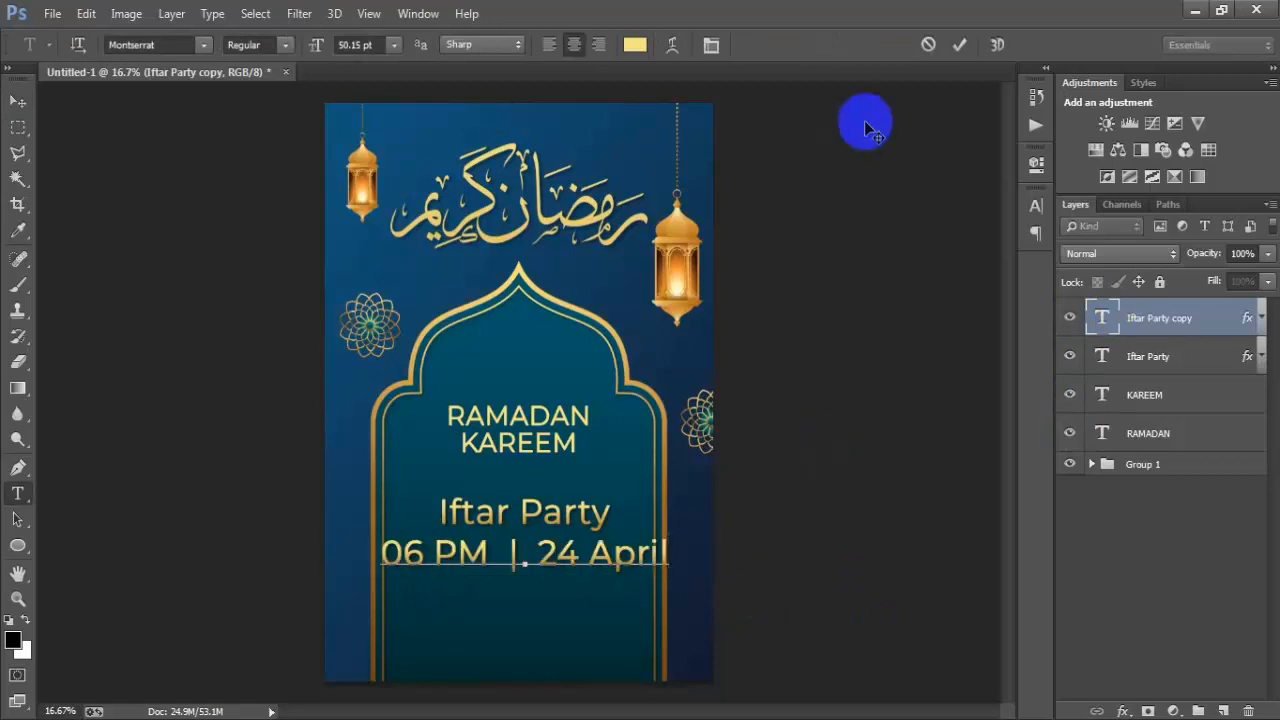
left_click(959, 44)
left_click(811, 533)
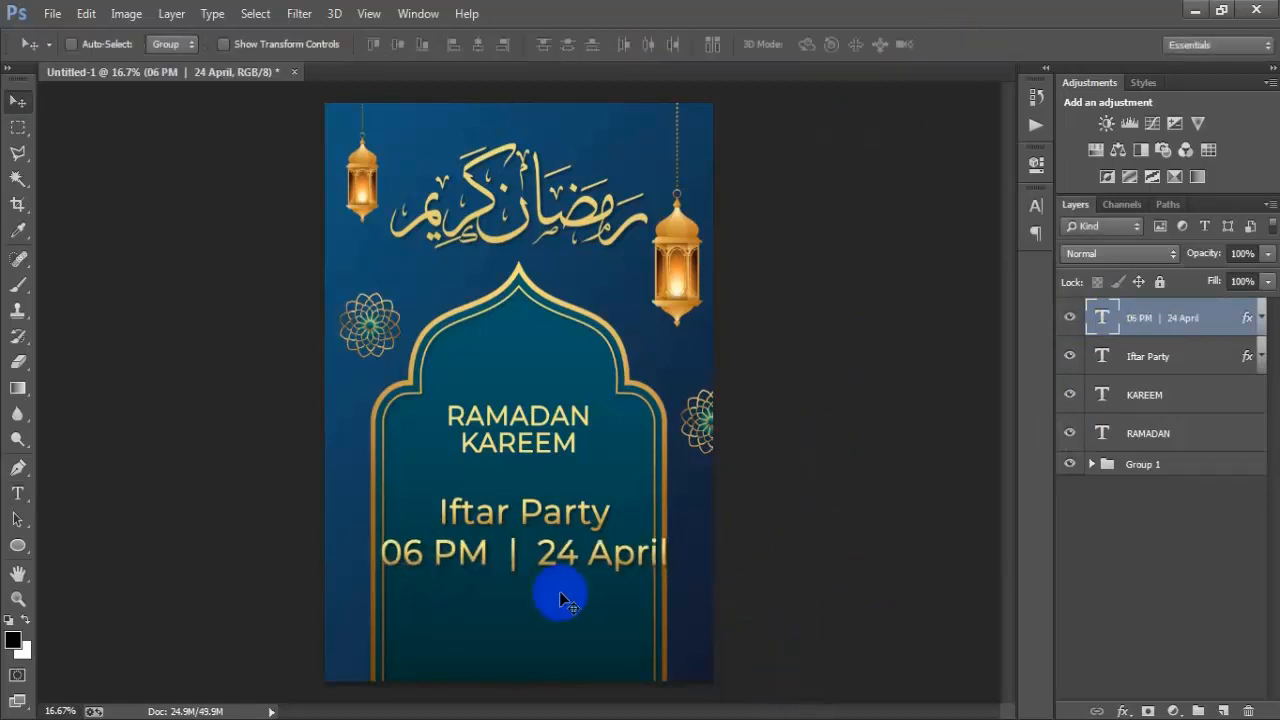
Scale the 06 PM | 24 April line down to about 44% and nudge it up closer to Iftar Party.
key("ctrl+t")
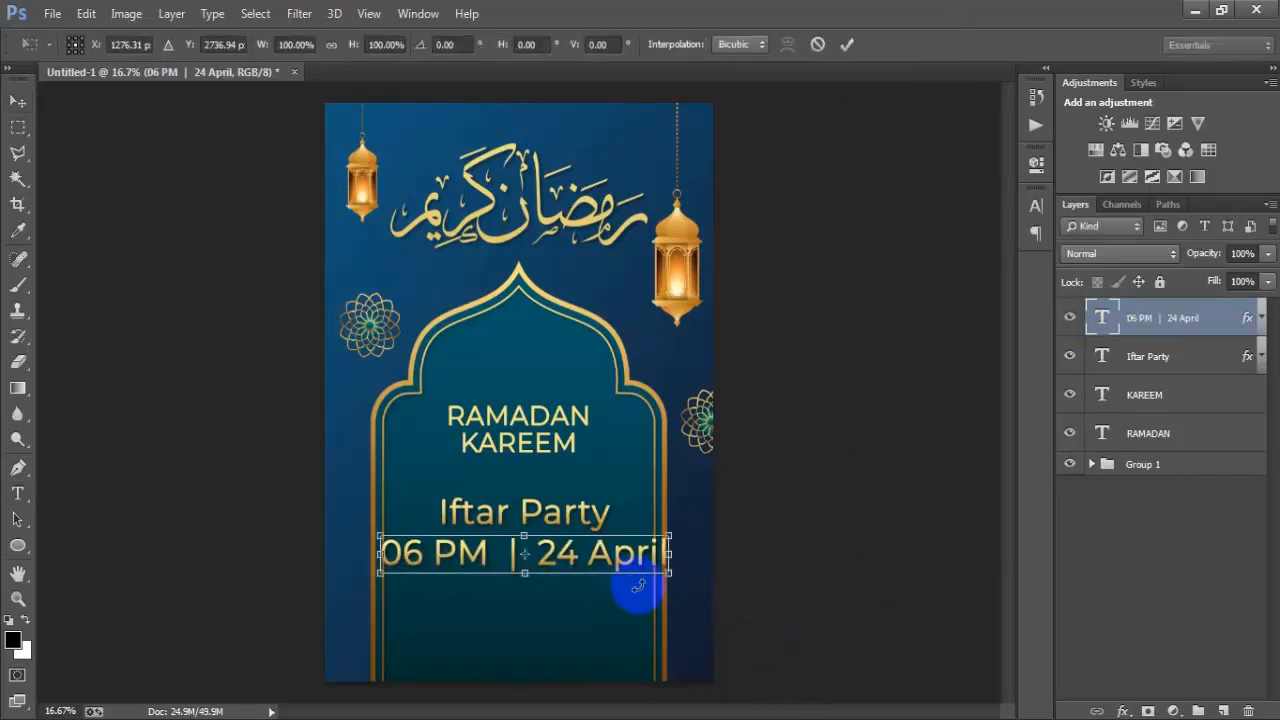
left_click_drag(670, 578, 590, 558)
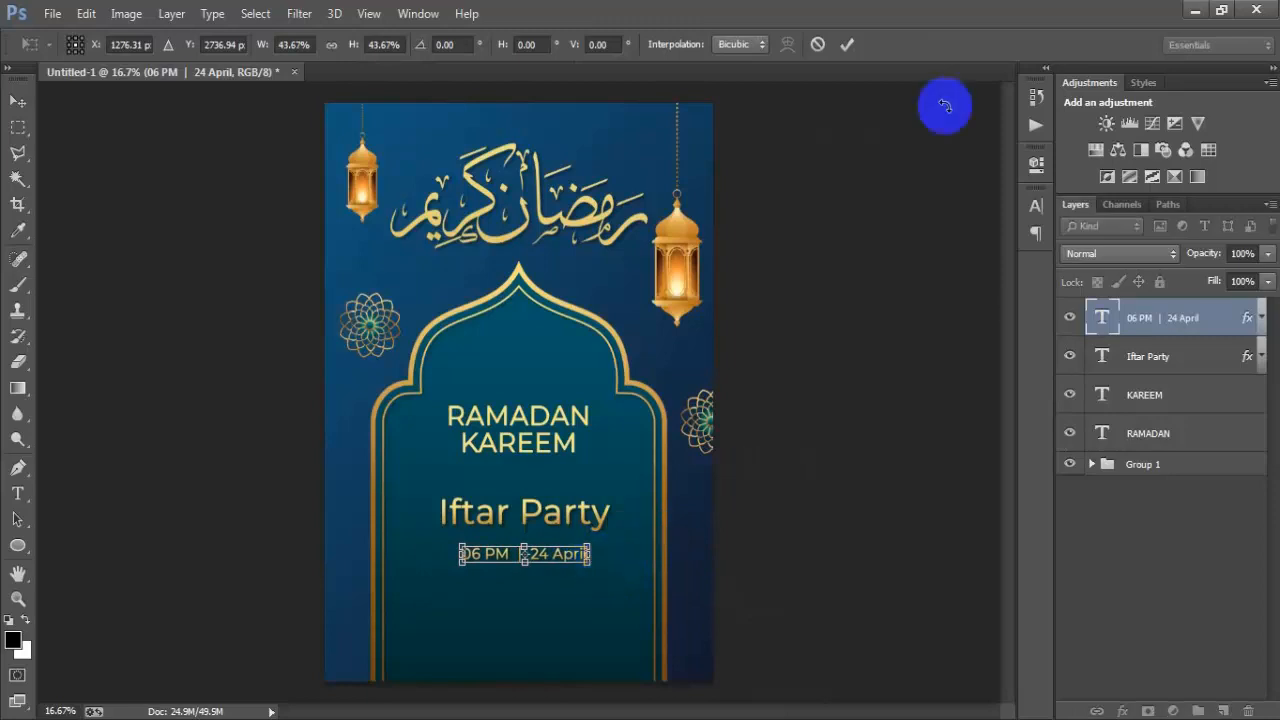
left_click(846, 44)
key("shift+Up")
key("shift+Up")
key("shift+Up")
key("shift+Up")
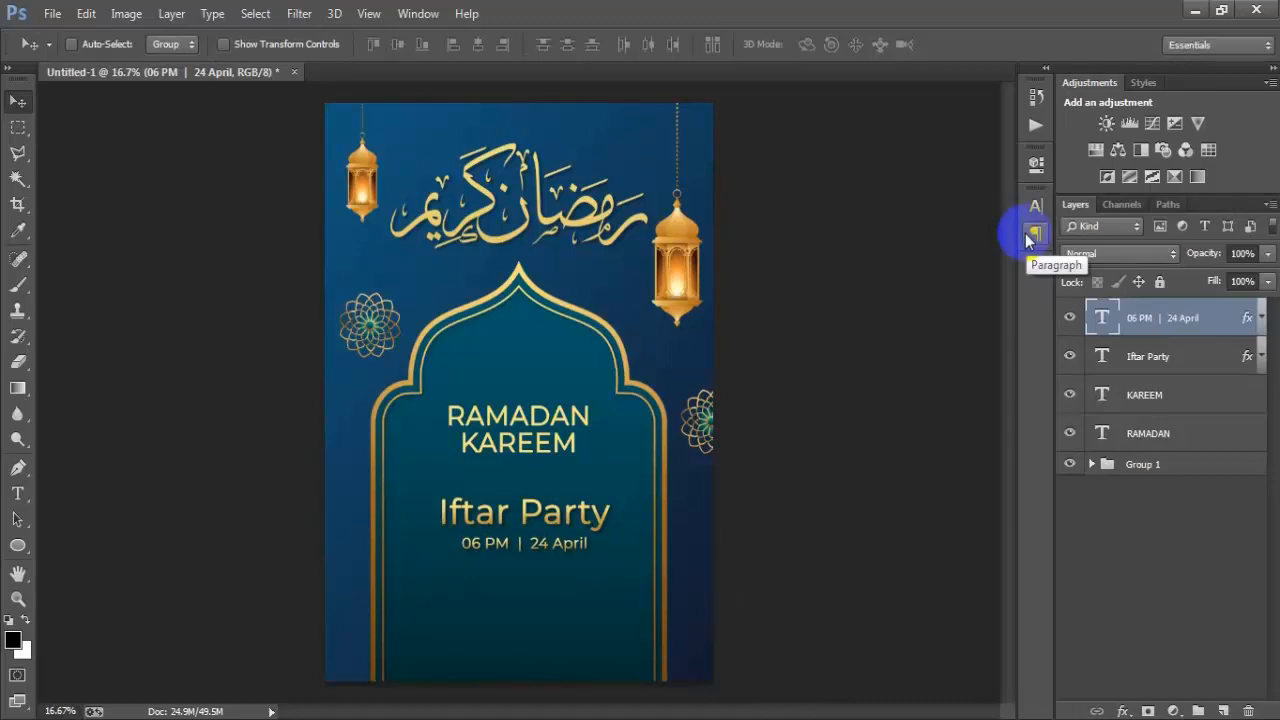
Duplicate the 06 PM | 24 April text layer and move the copy straight down below the original.
key("ctrl+j")
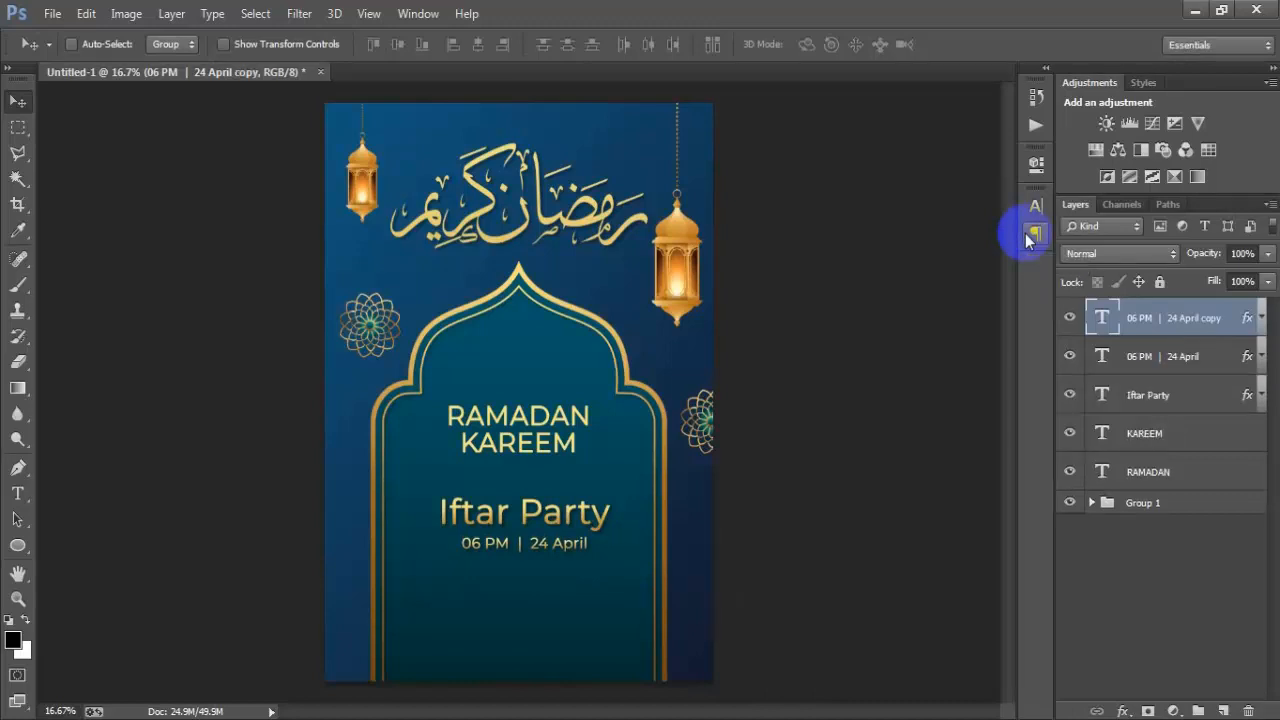
key("shift+Down")
key("shift+Down")
key("shift+Down")
key("shift+Down")
key("shift+Down")
key("shift+Down")
key("shift+Down")
key("shift+Down")
key("shift+Down")
key("shift+Down")
key("shift+Down")
key("shift+Down")
key("shift+Down")
key("shift+Down")
key("shift+Down")
key("shift+Down")
key("shift+Down")
key("shift+Down")
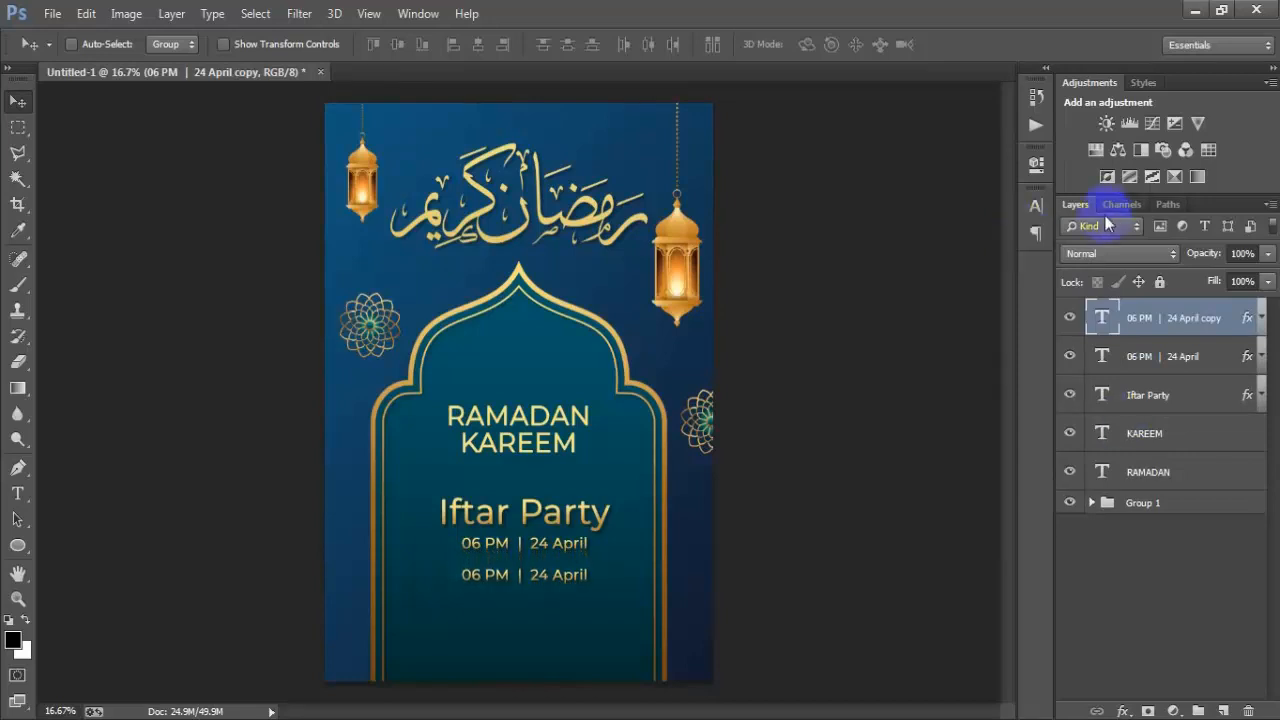
Replace the wording of the duplicated date line with VENUE.
double_click(1102, 318)
key("ctrl+a")
type("VENUE")
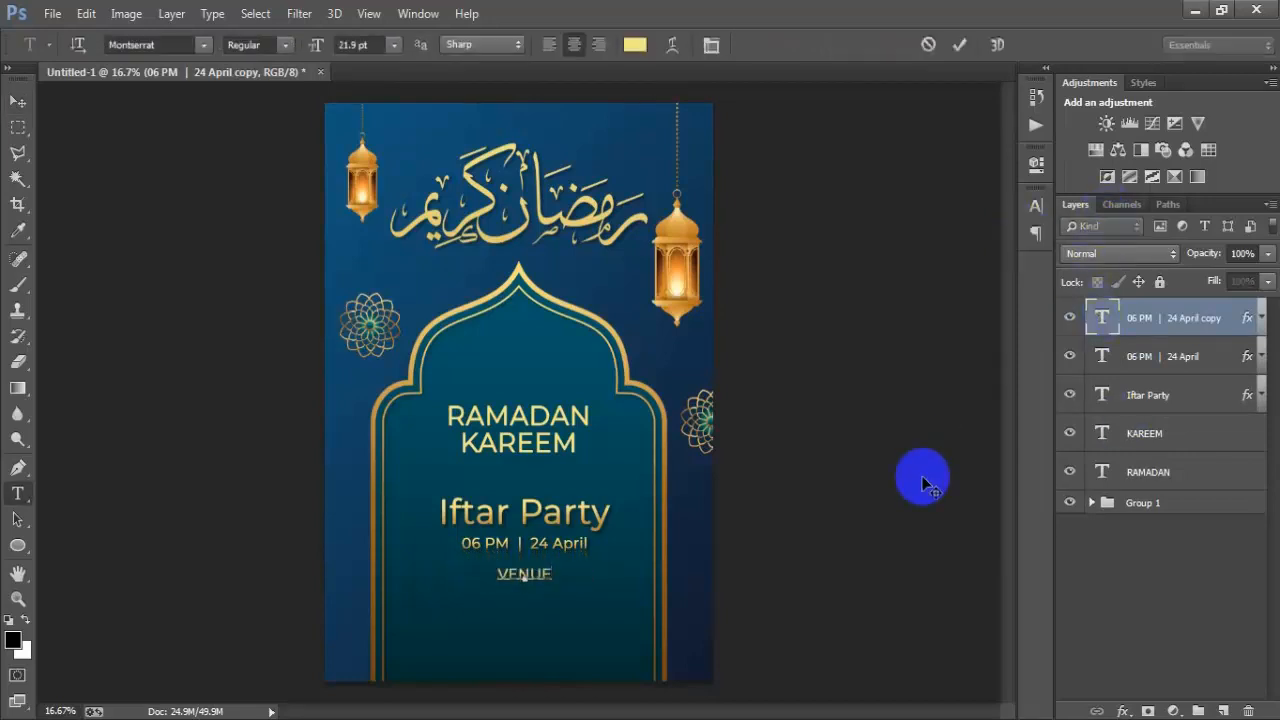
left_click(959, 44)
key("v")
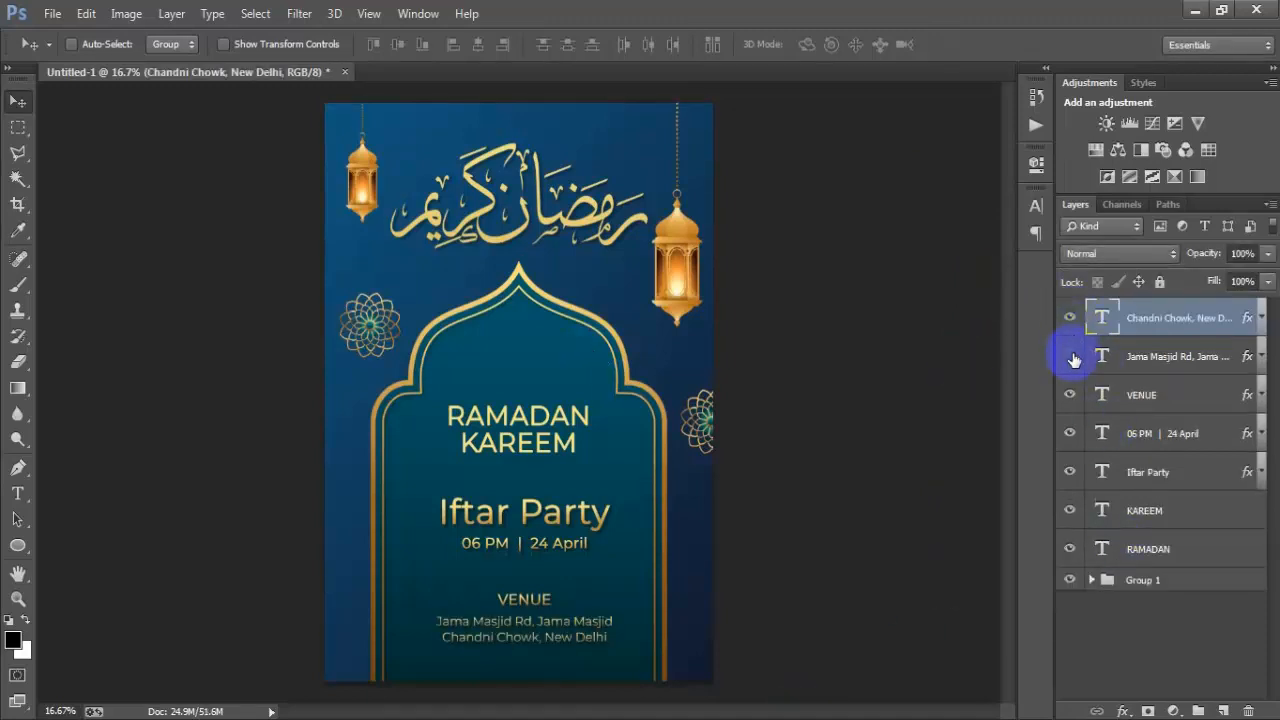
Scale the VENUE heading above the address lines down slightly.
left_click(1168, 398)
key("ctrl+t")
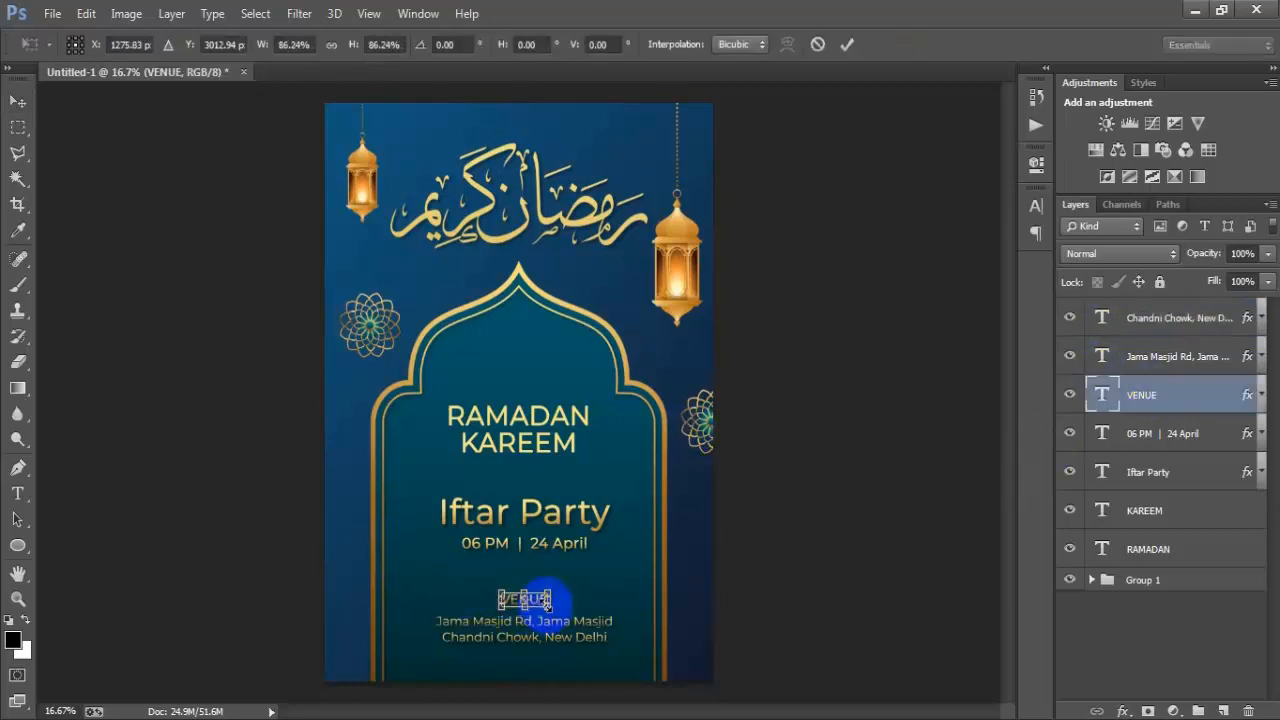
left_click(846, 44)
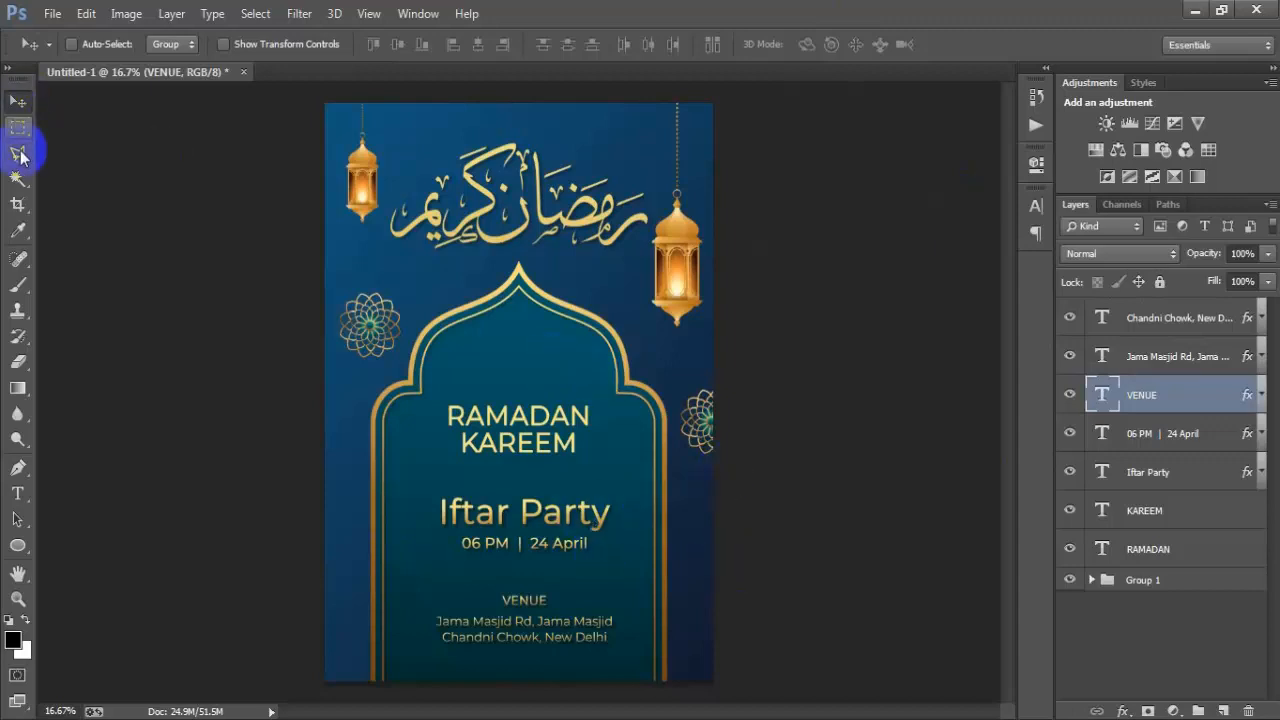
Place the crescent image 00005 as a linked file, scaled to about 53% and centred inside the arch above RAMADAN KAREEM.
left_click(52, 20)
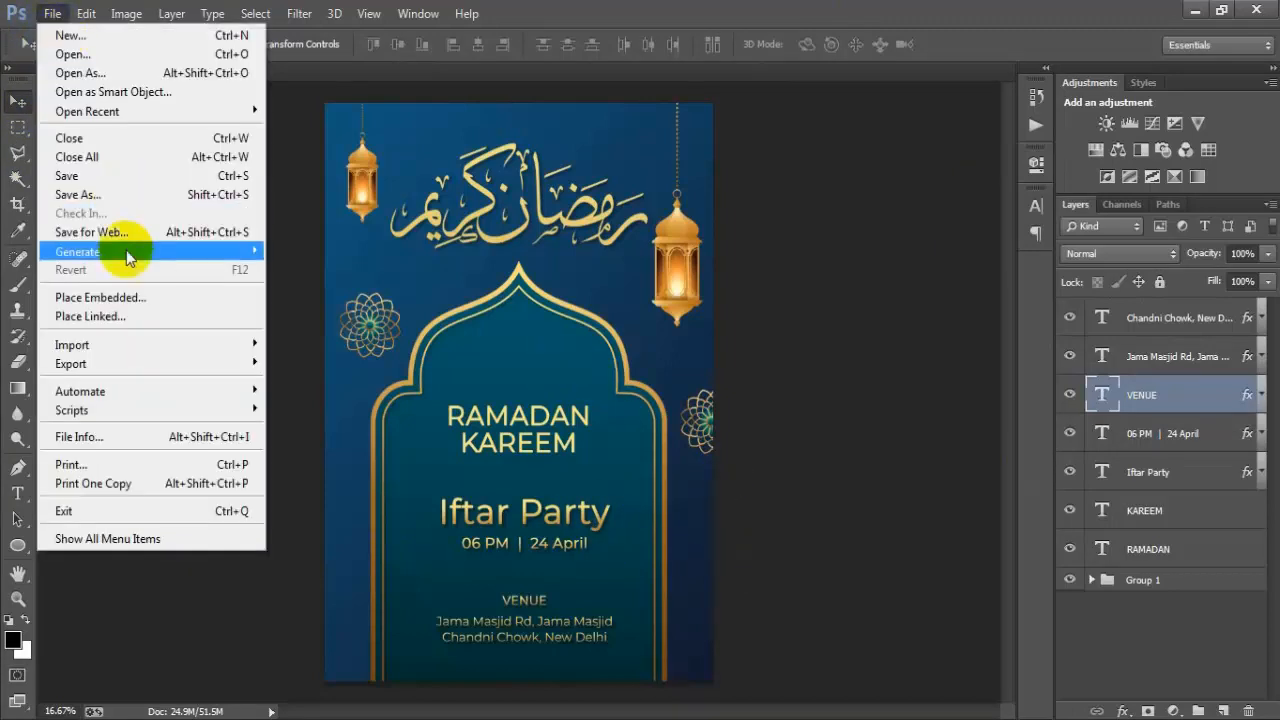
left_click(136, 316)
left_click(1005, 190)
left_click(1010, 556)
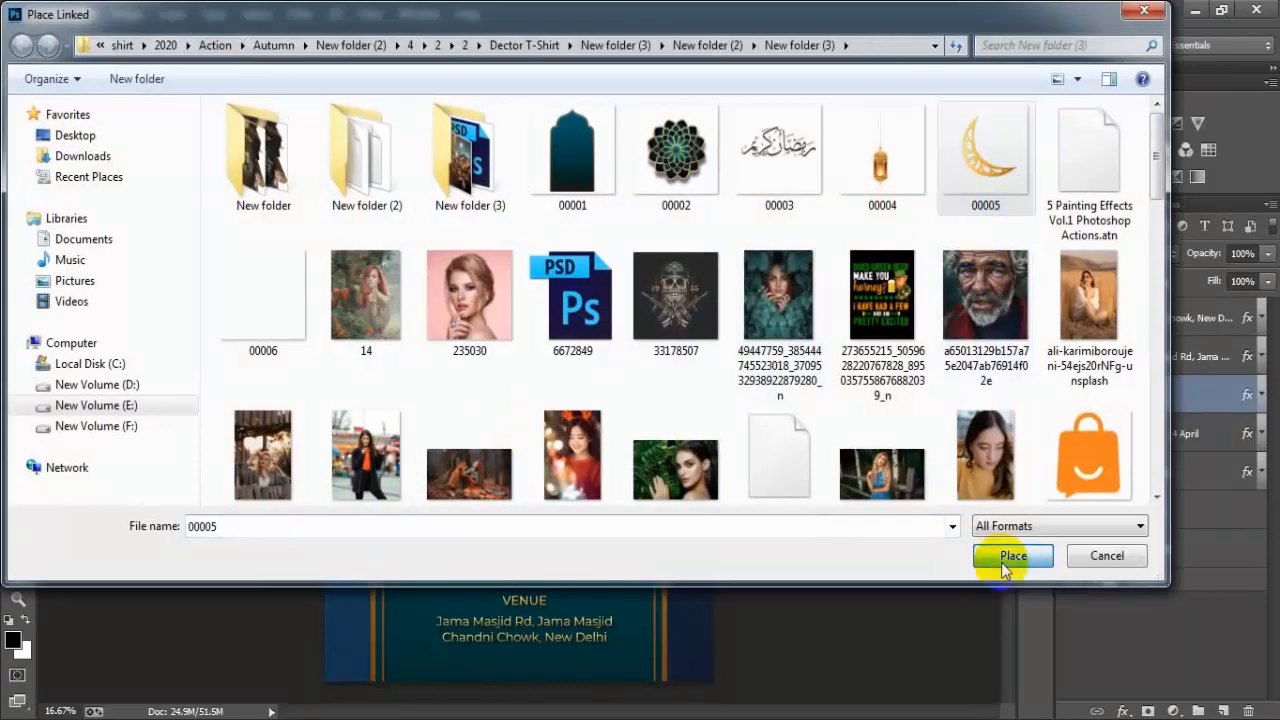
left_click_drag(597, 480, 553, 357)
left_click_drag(566, 407, 562, 402)
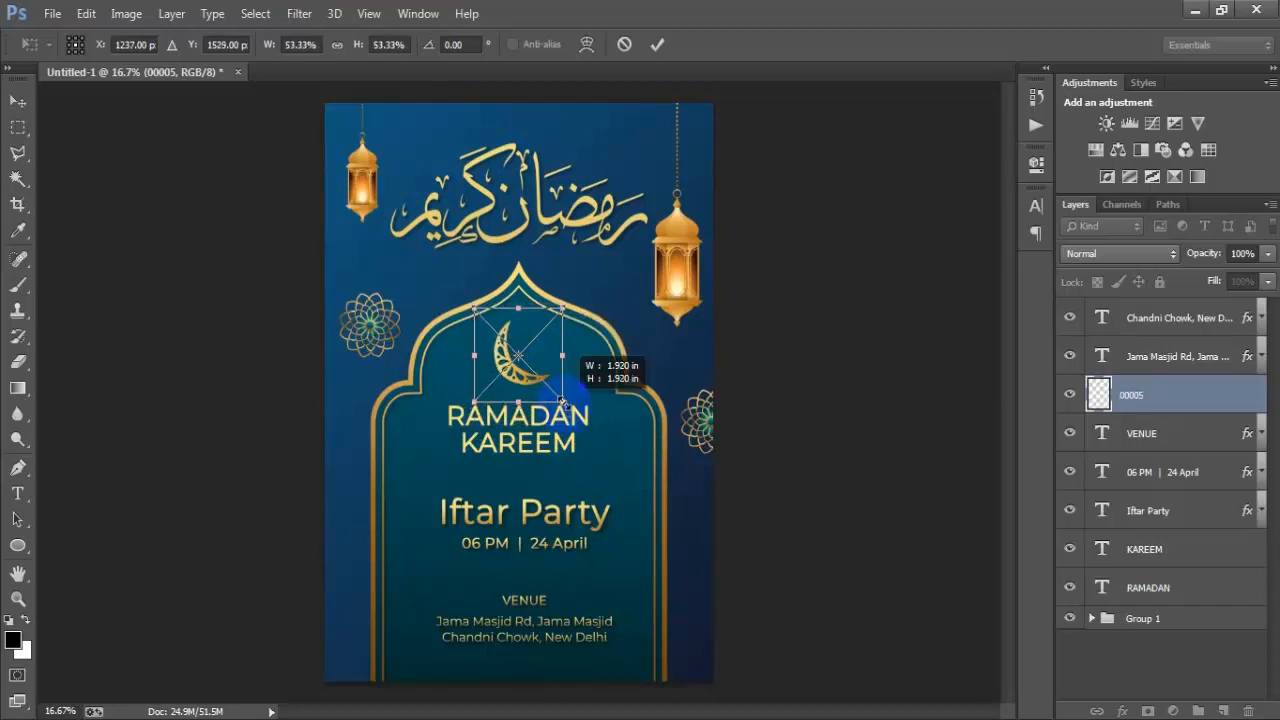
left_click(657, 44)
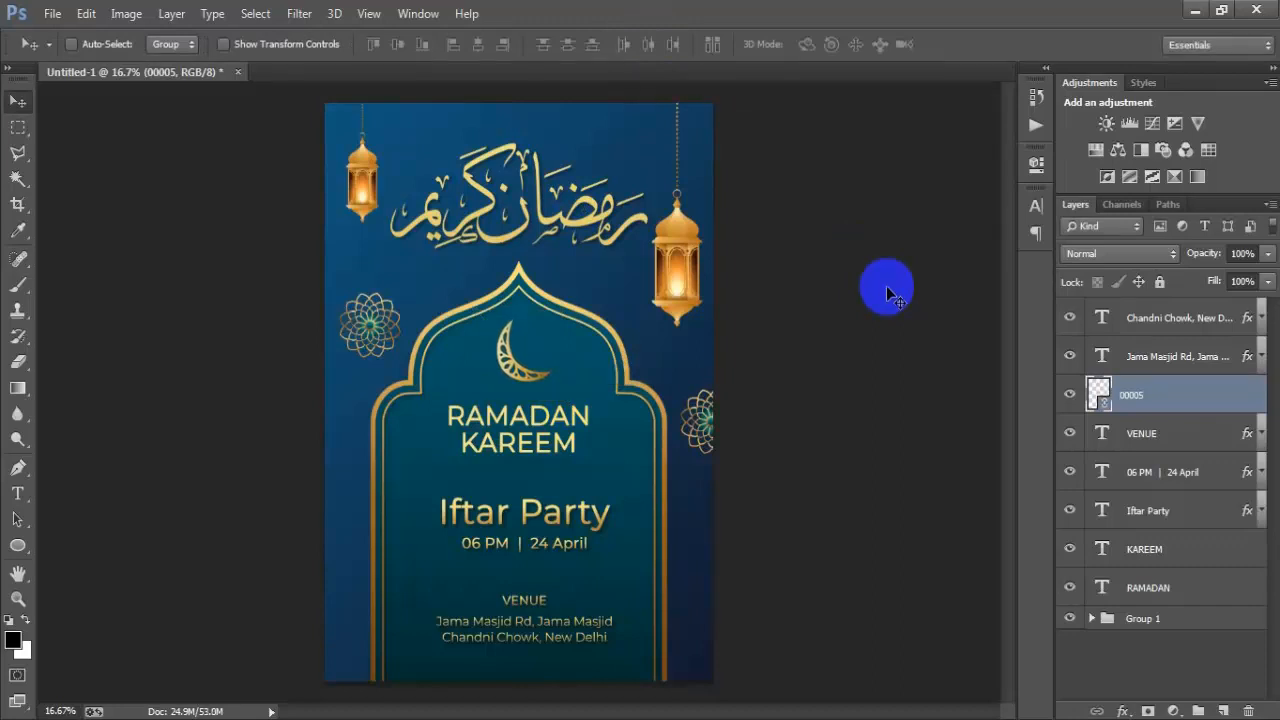
Group the crescent and all text layers from the Chandni Chowk address line down to RAMADAN.
left_click(1147, 318)
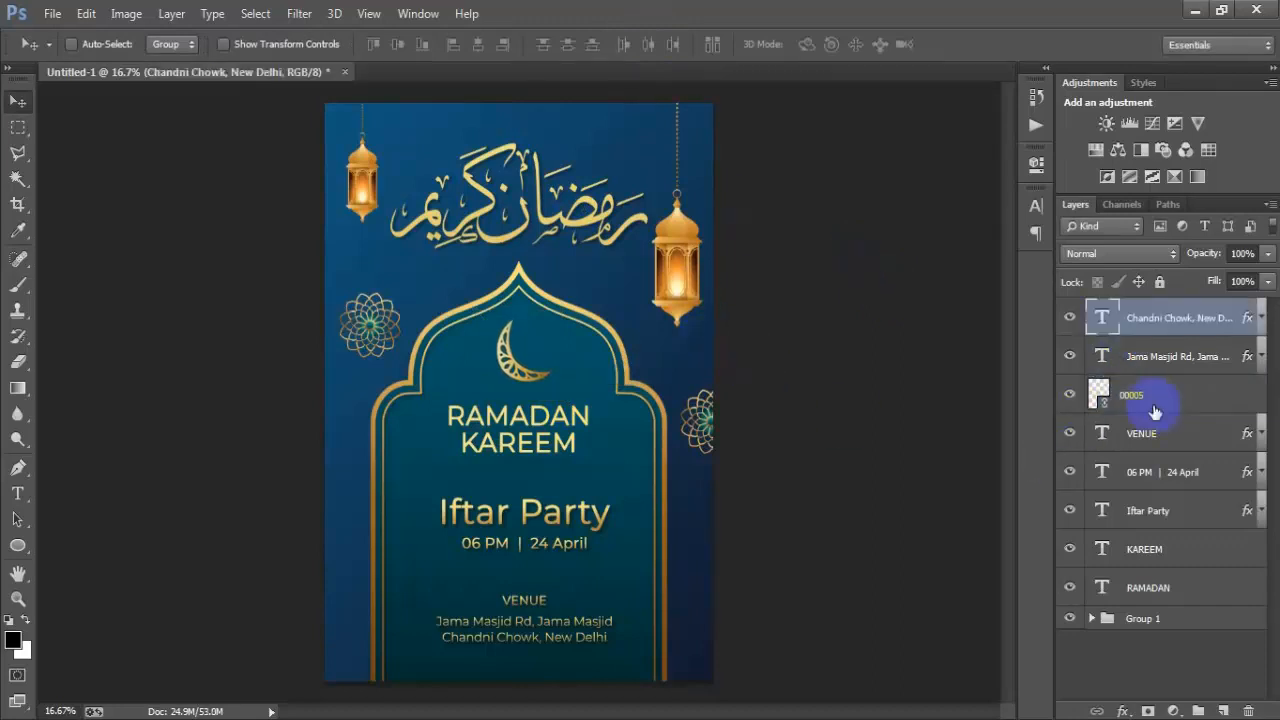
left_click(1160, 587, "shift")
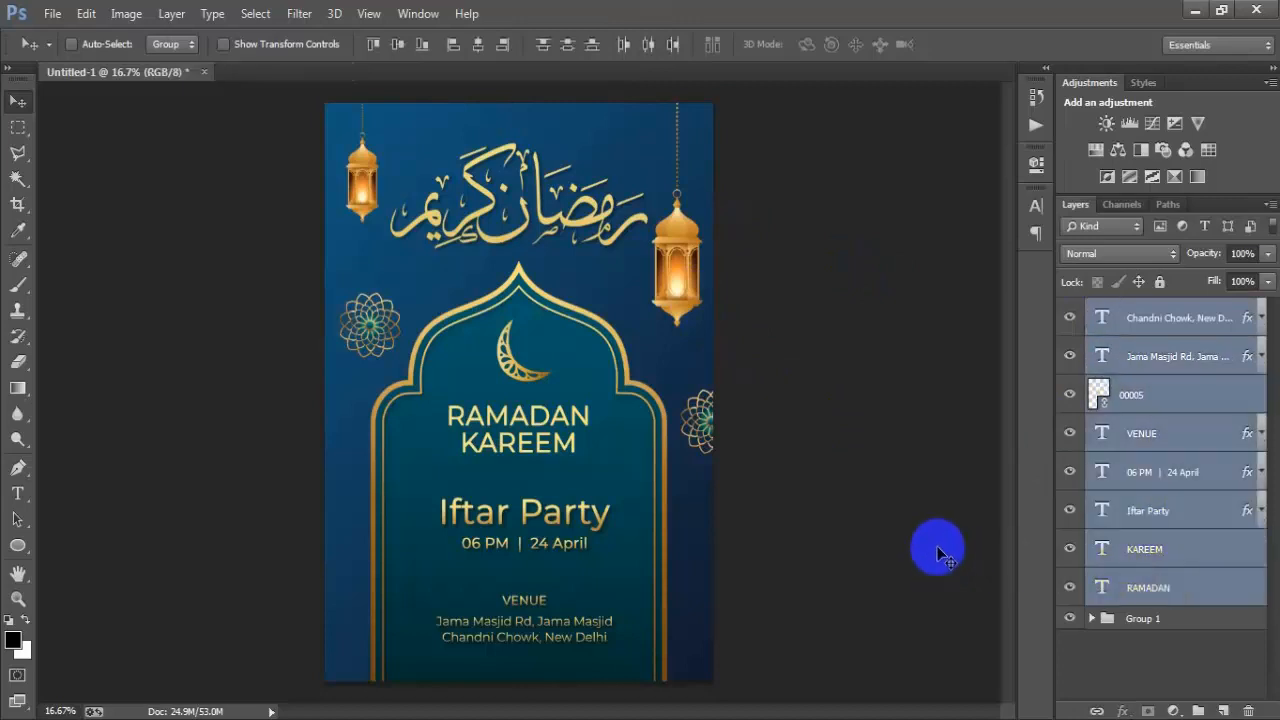
key("ctrl+g")
Inspect the poster up close from the calligraphy and lanterns down to the venue address, and return to the full view.
key("ctrl+plus")
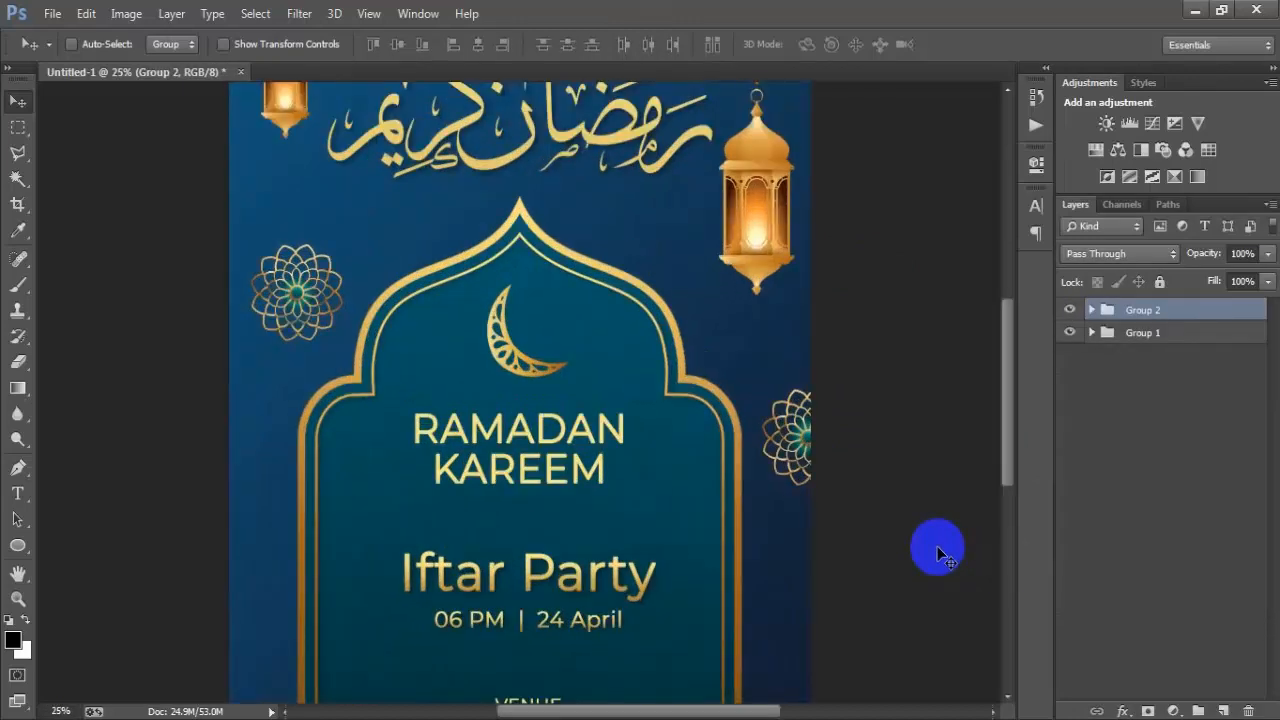
scroll(681, 380, "up", 3)
scroll(681, 380, "down", 9)
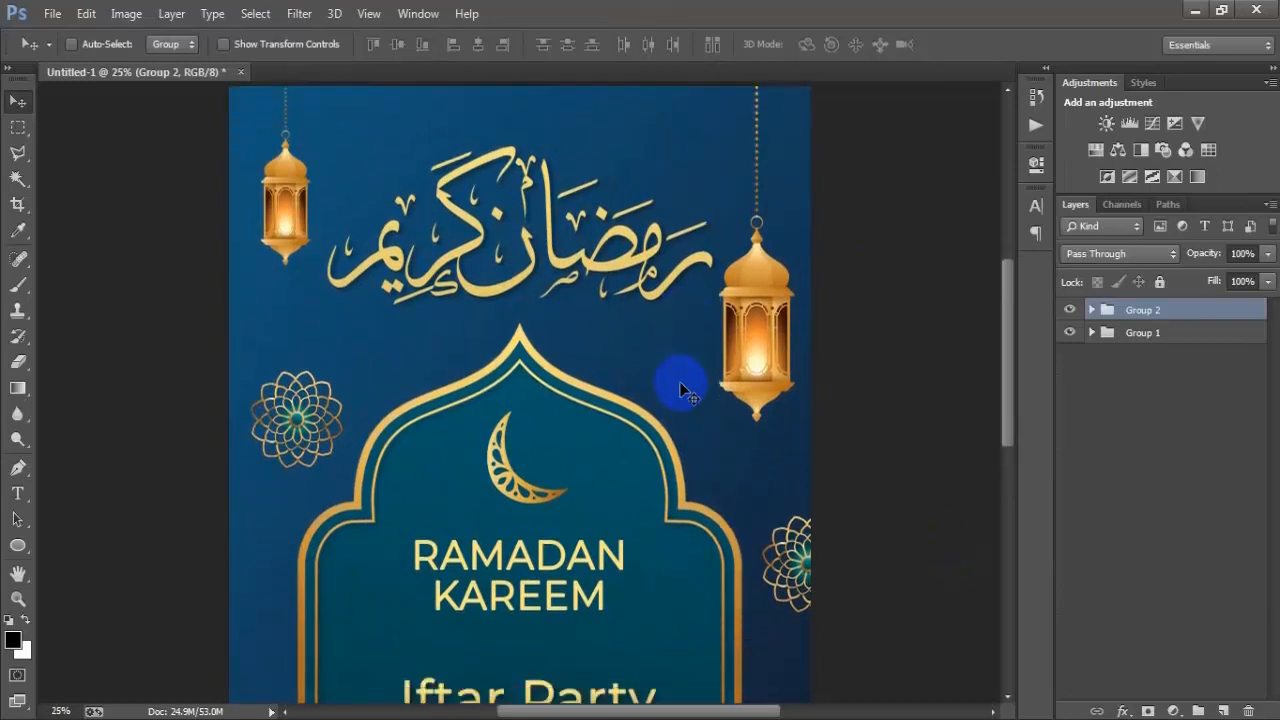
scroll(673, 416, "down", 2)
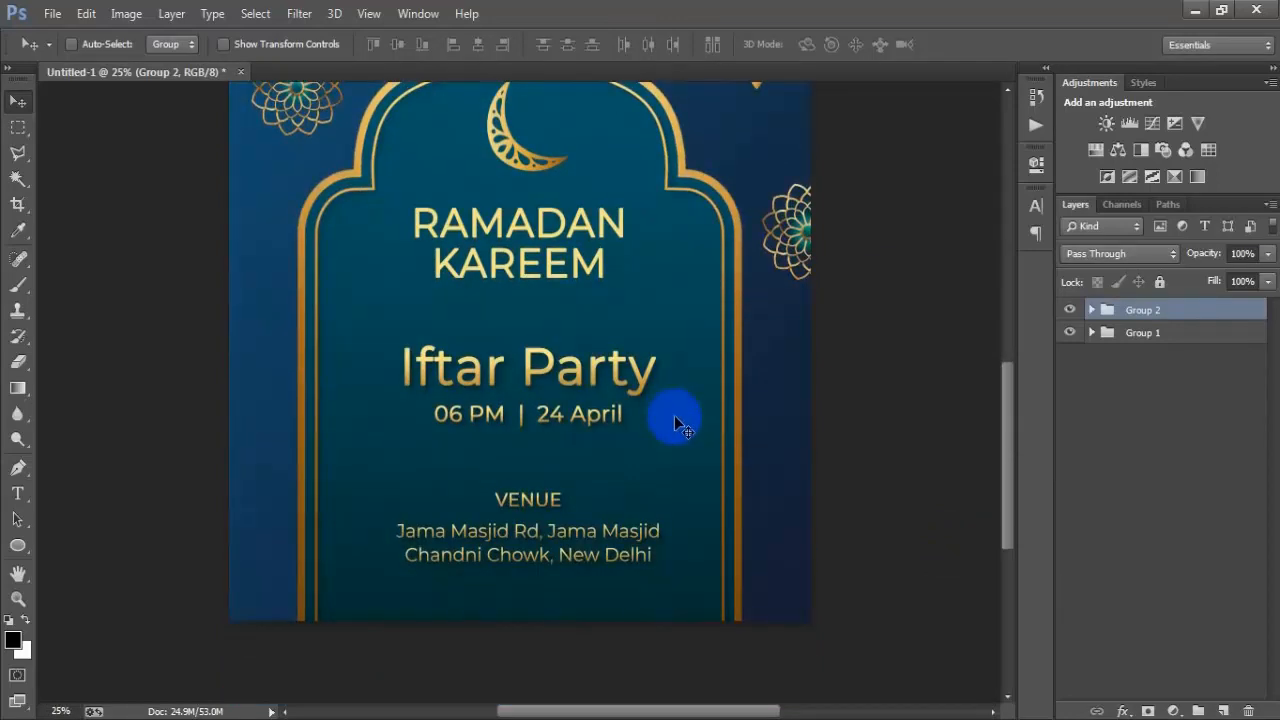
key("ctrl+minus")
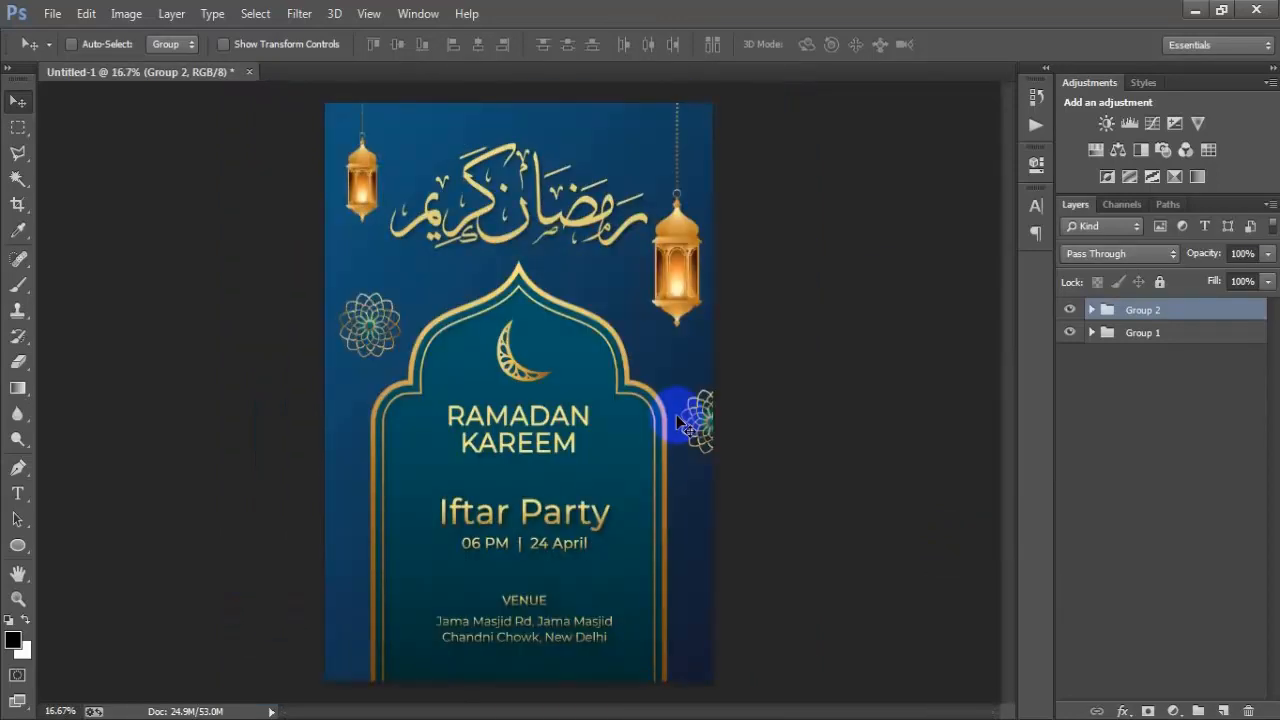